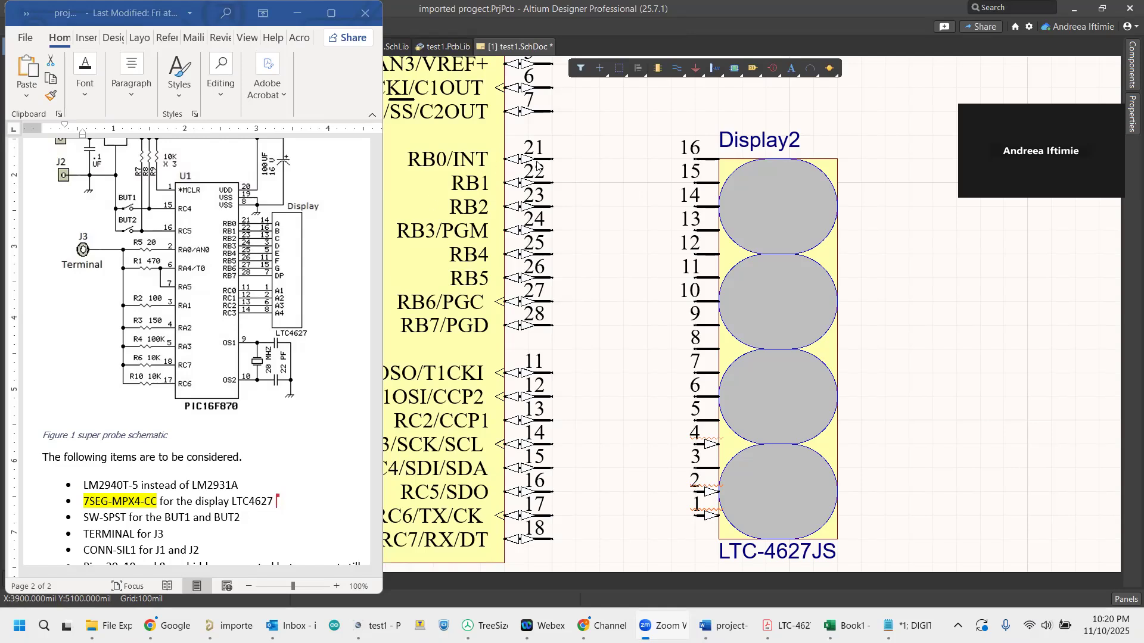
Wire microcontroller pin 21 (RB0/INT) to pin 14 of Display2, checking the connection against the super probe reference schematic.
left_click(677, 69)
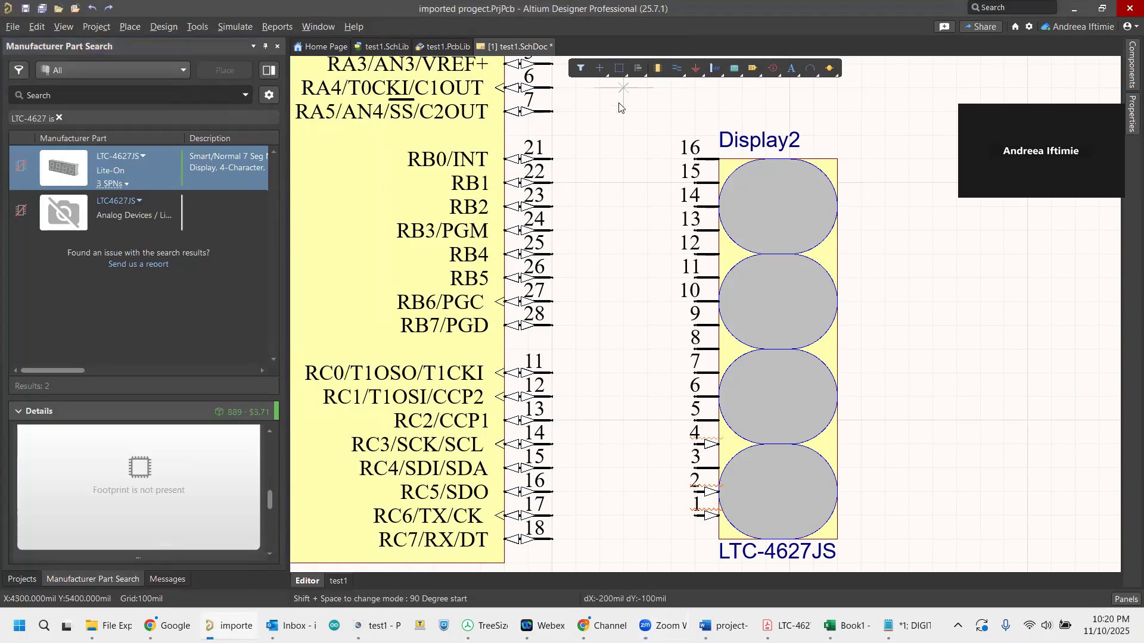
left_click(557, 158)
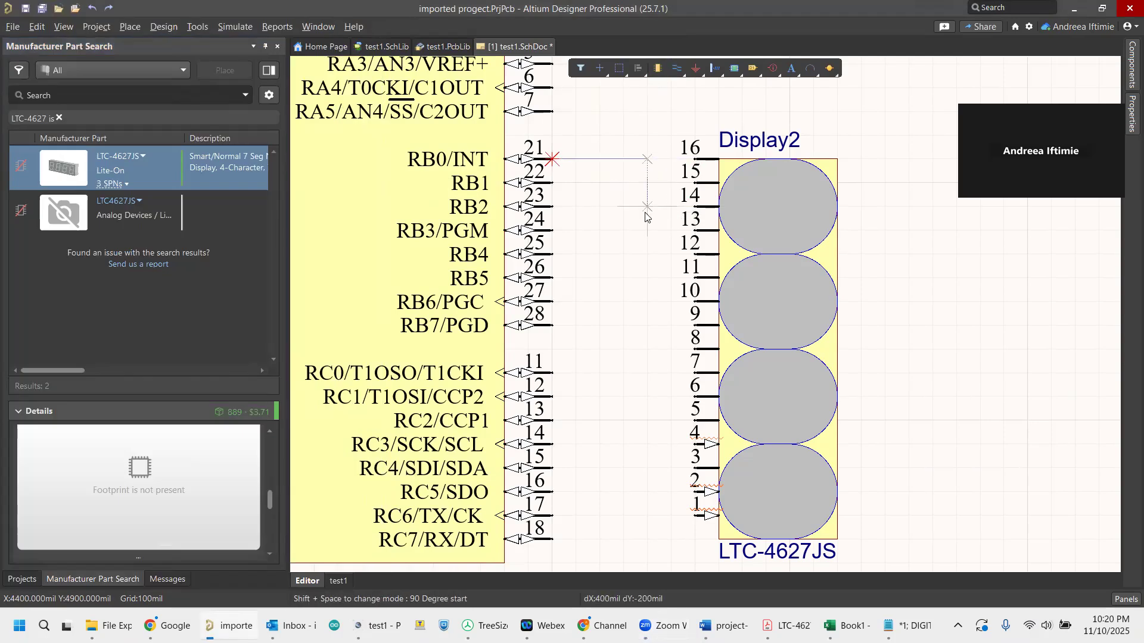
left_click(696, 207)
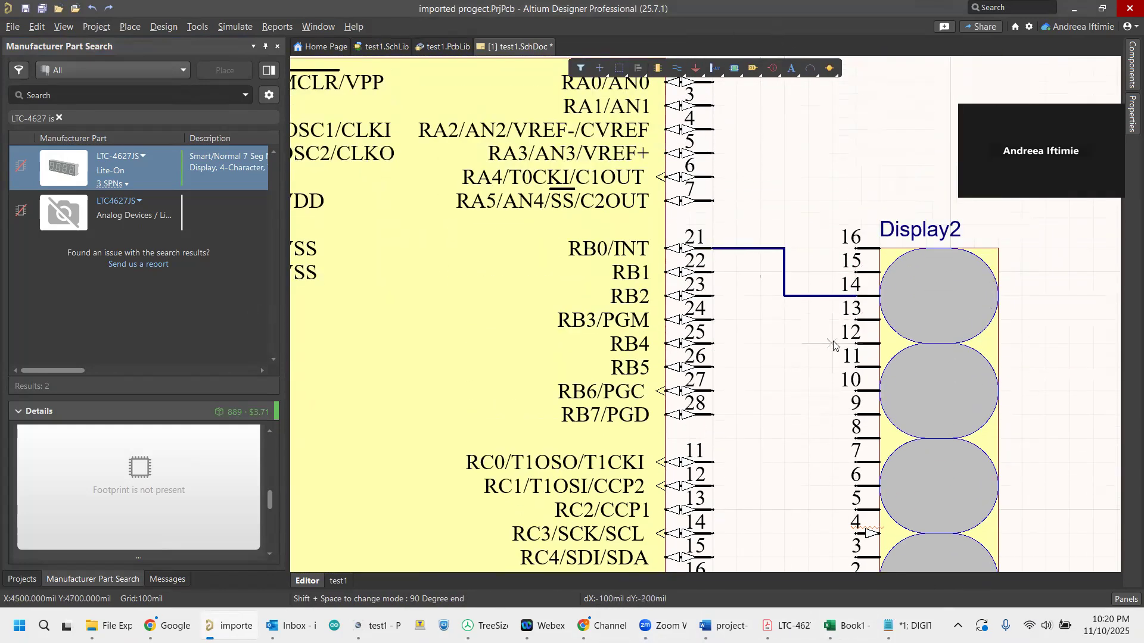
right_click(822, 353)
left_click(723, 626)
left_click(724, 546)
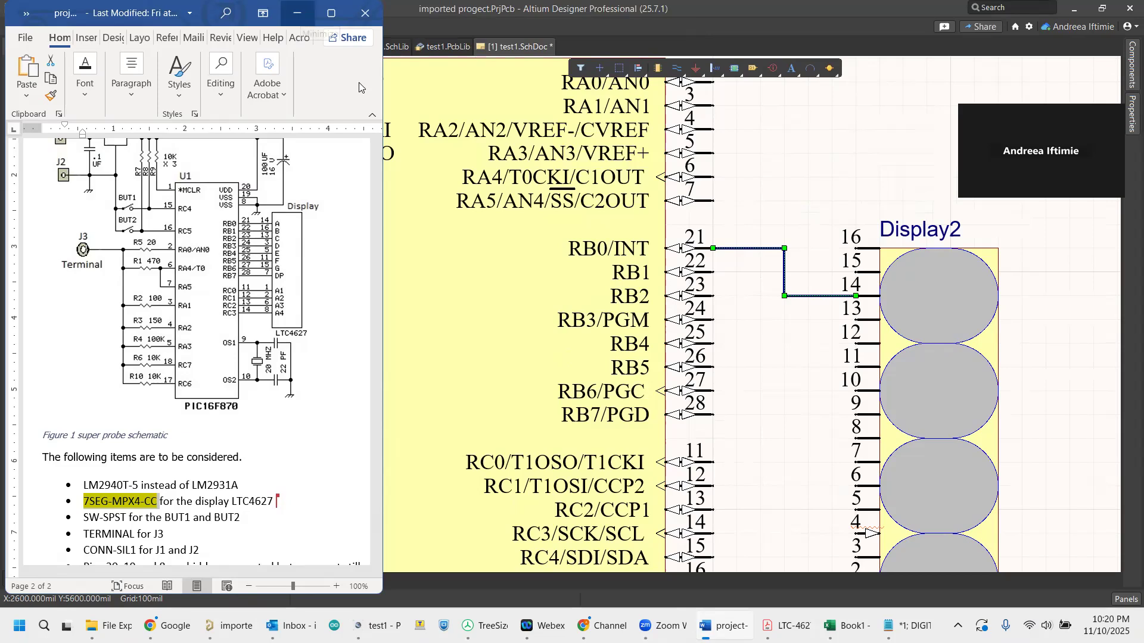
key("alt+Tab")
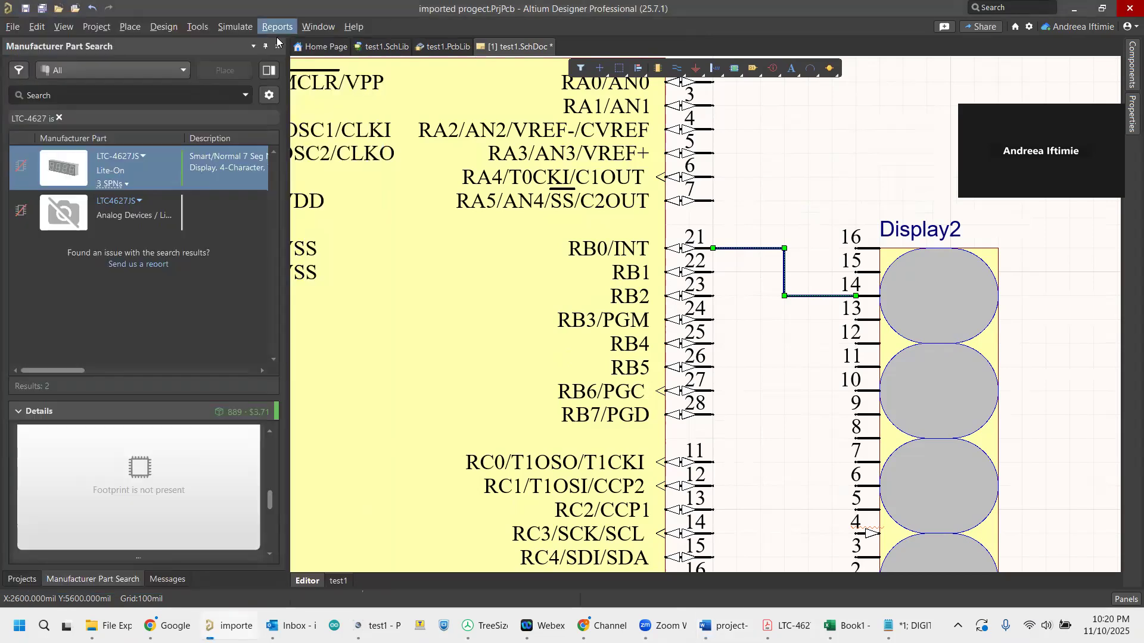
Save the Lite-On LTC-4627JS part to the workspace as a new LED component, using its preselected cloud data.
mouse_move(105, 169)
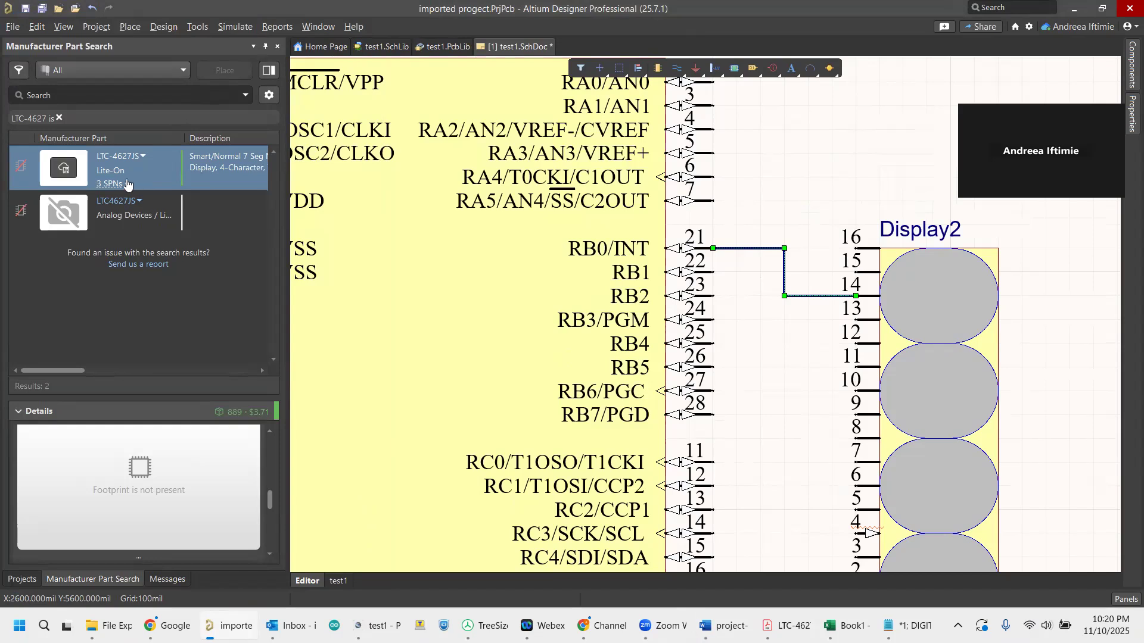
right_click(204, 158)
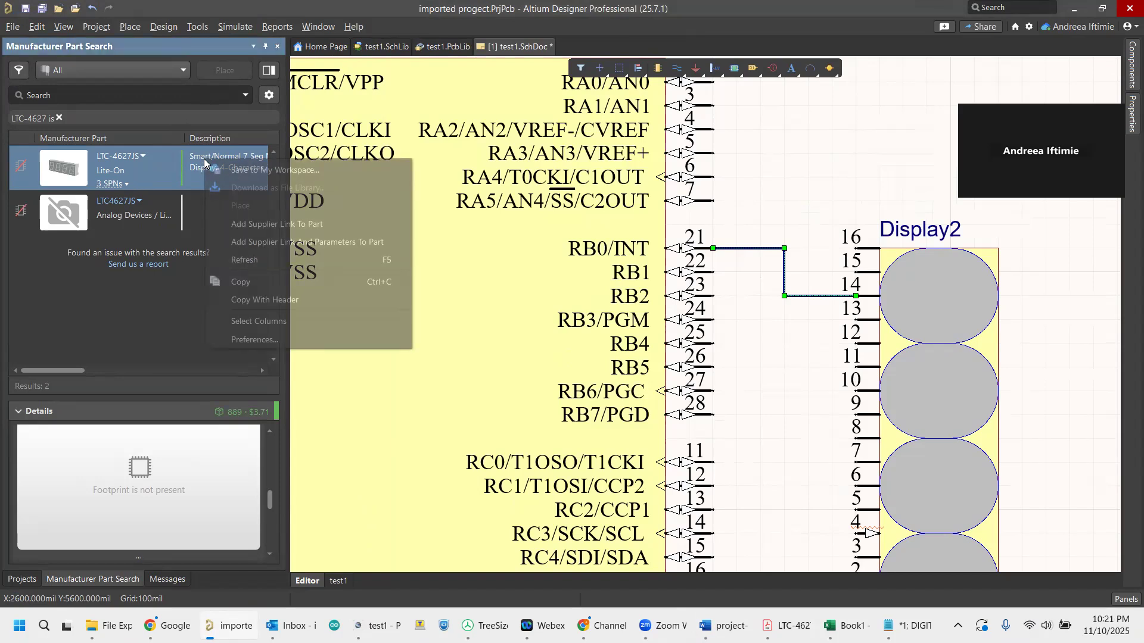
left_click(253, 172)
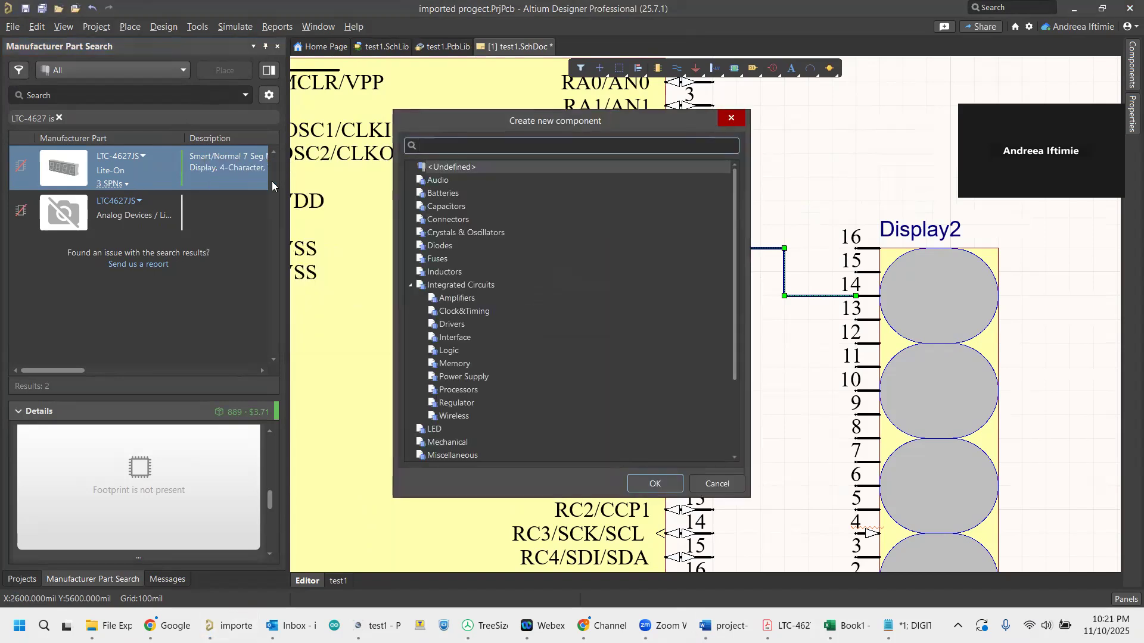
left_click(437, 430)
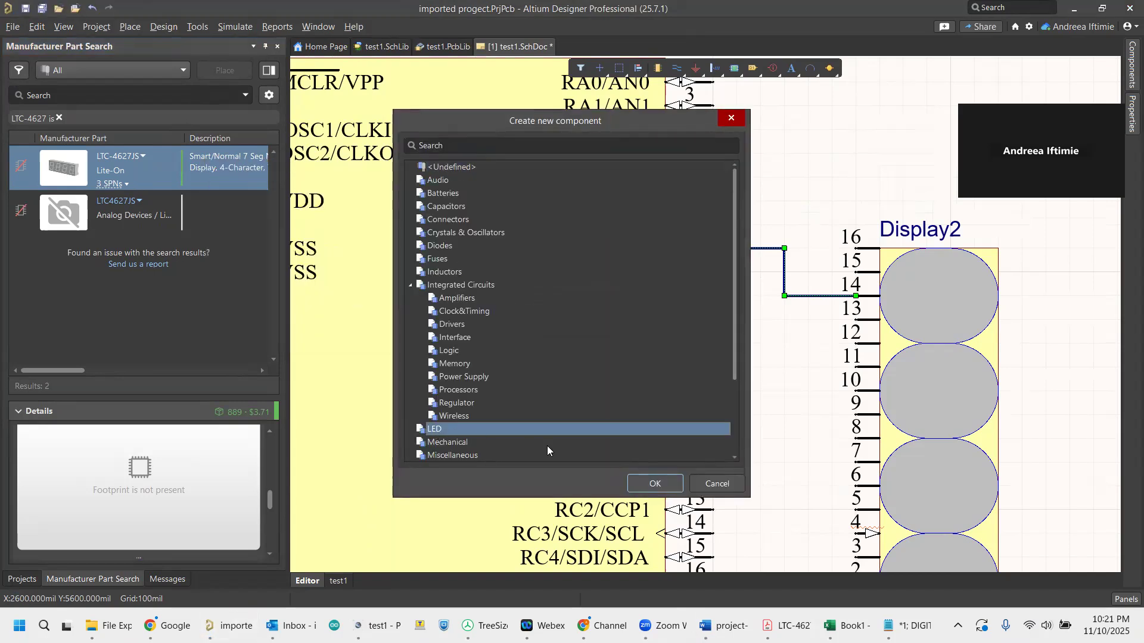
left_click(653, 484)
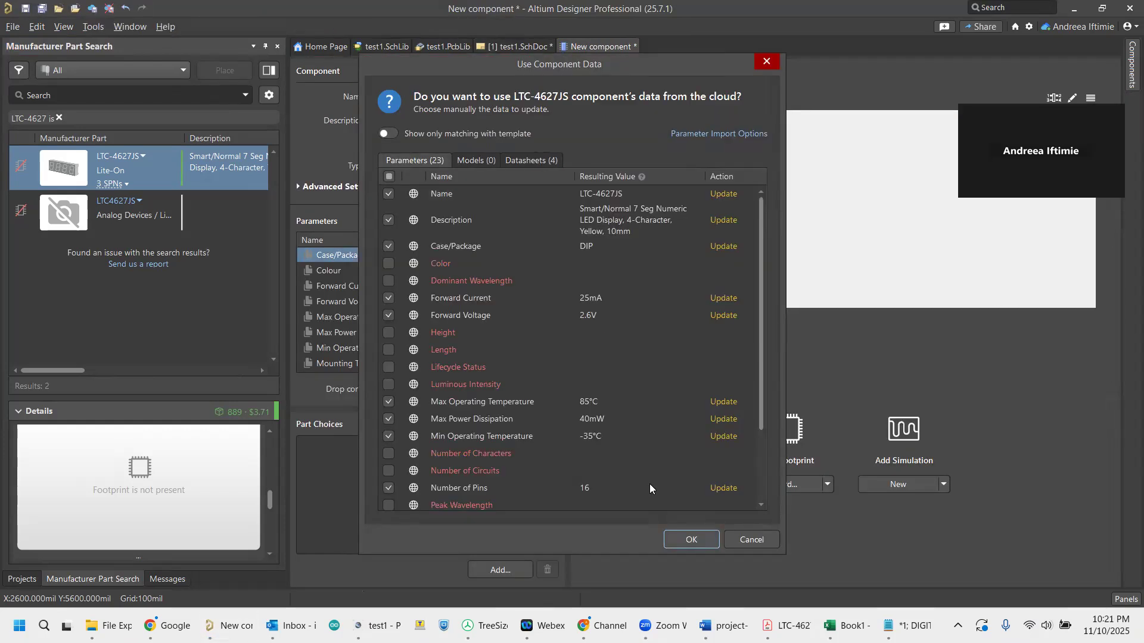
left_click(688, 540)
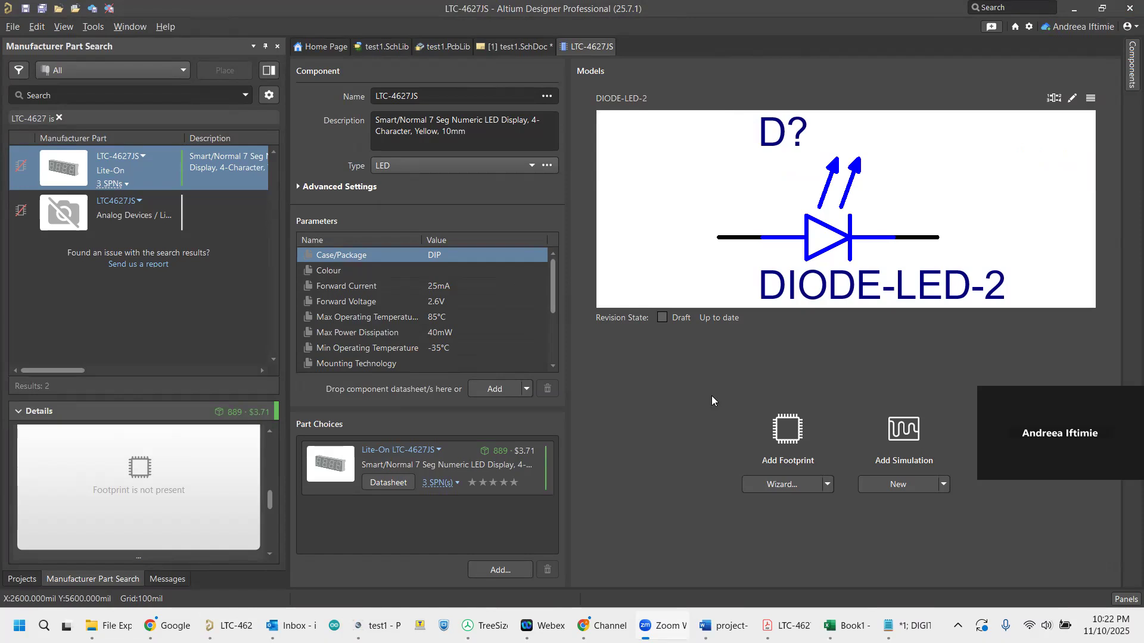
left_click(1091, 99)
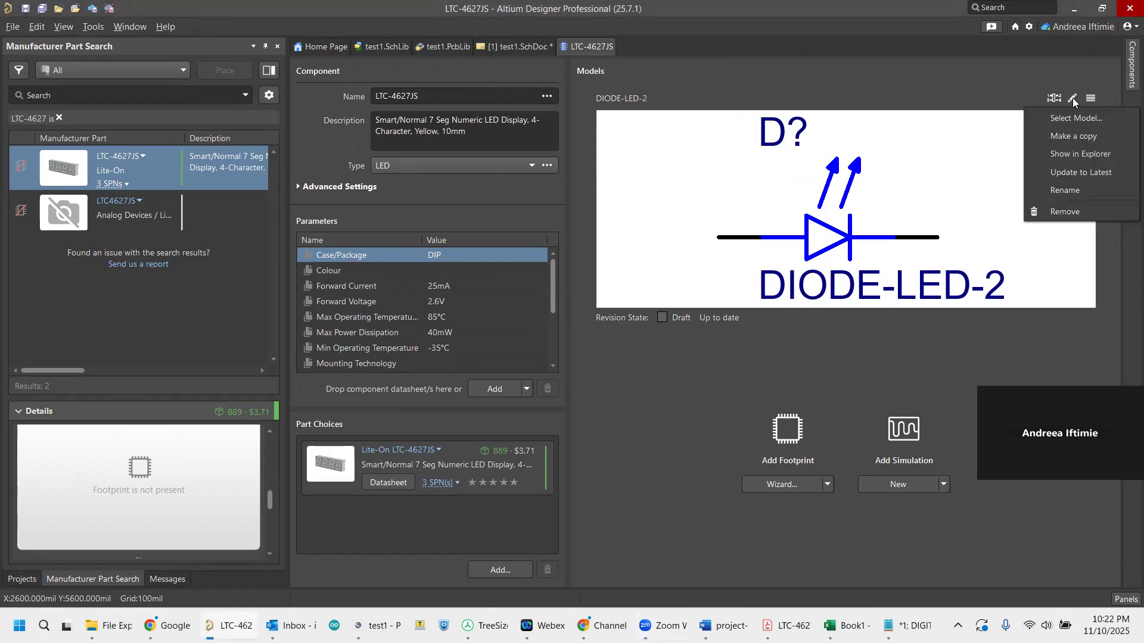
left_click(1005, 87)
left_click(1073, 99)
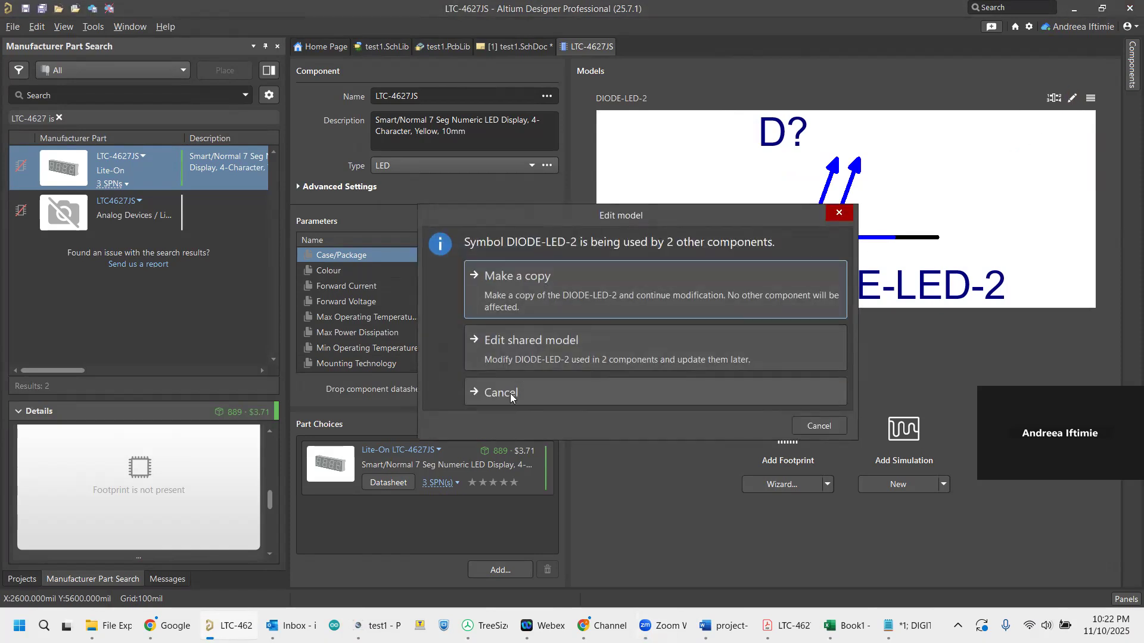
left_click(532, 390)
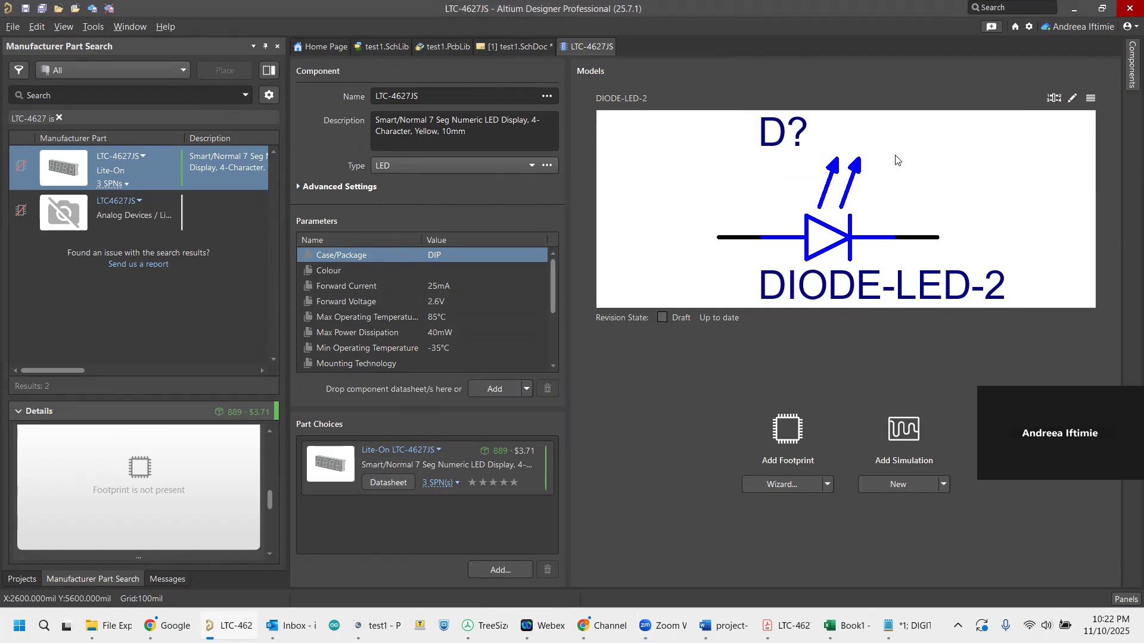
Remove the DIODE-LED-2 symbol and start a replacement in the Symbol Wizard with the Single in-line layout style.
left_click(1093, 98)
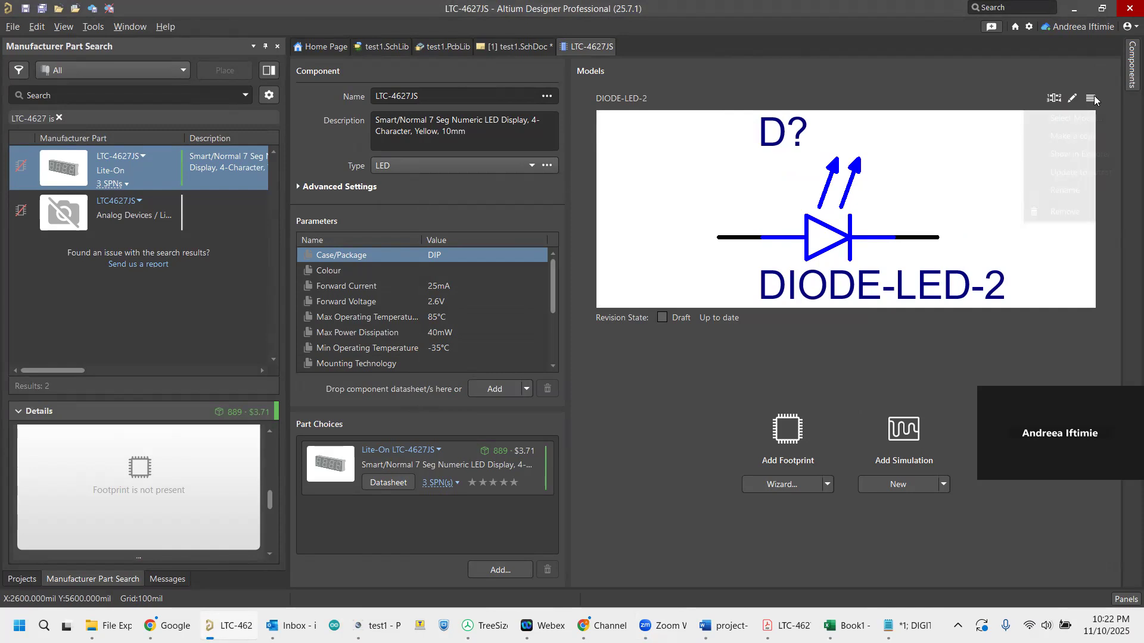
left_click(1072, 210)
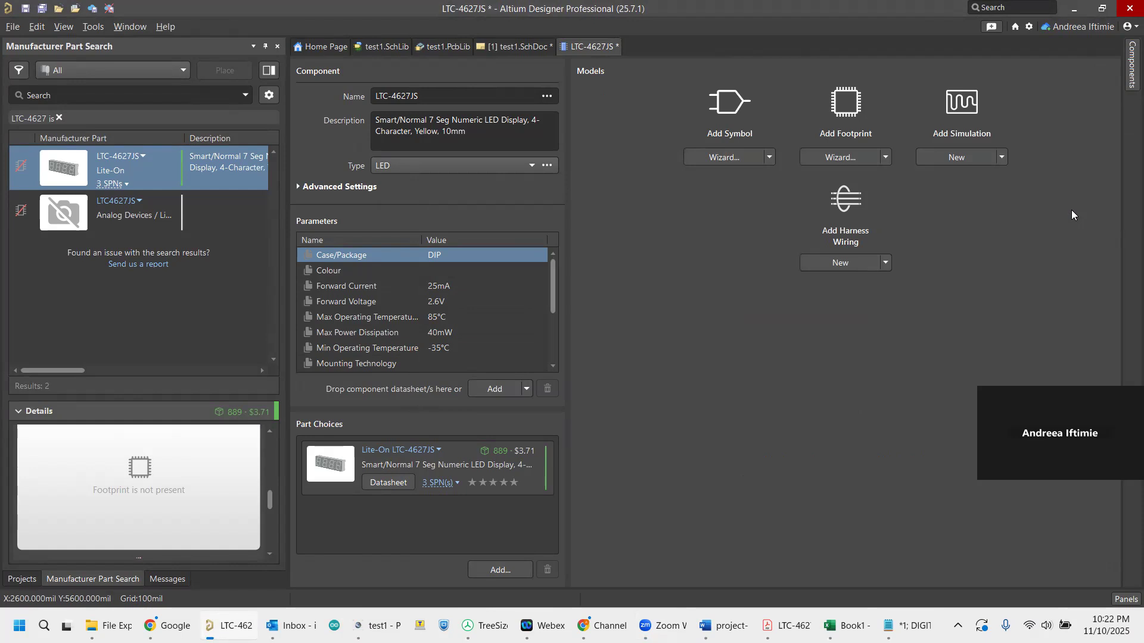
left_click(724, 156)
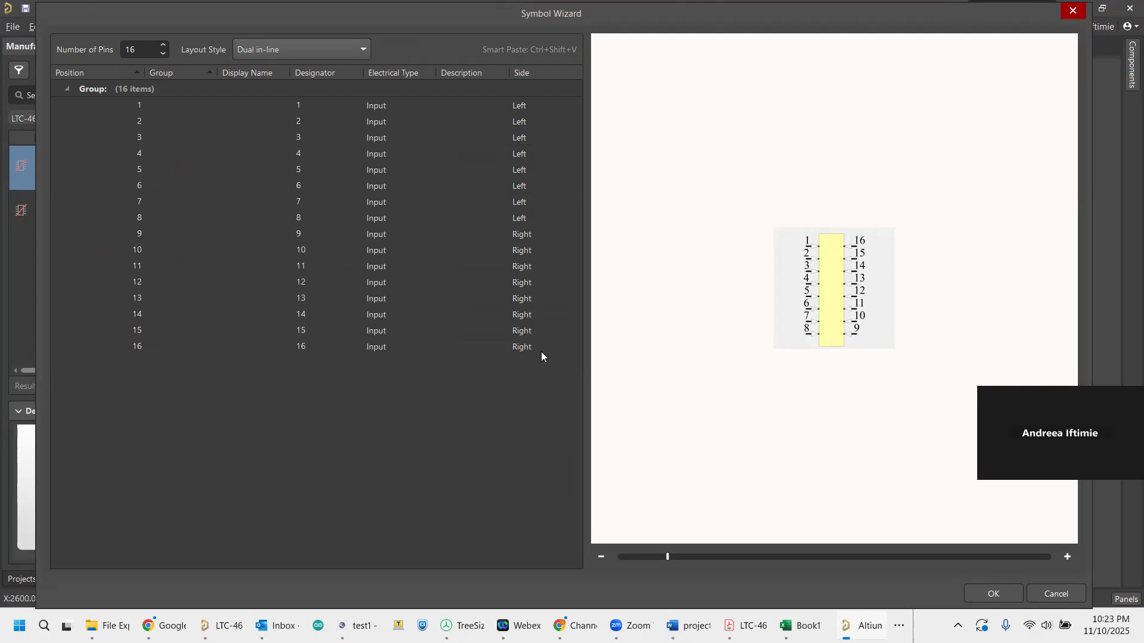
left_click(363, 48)
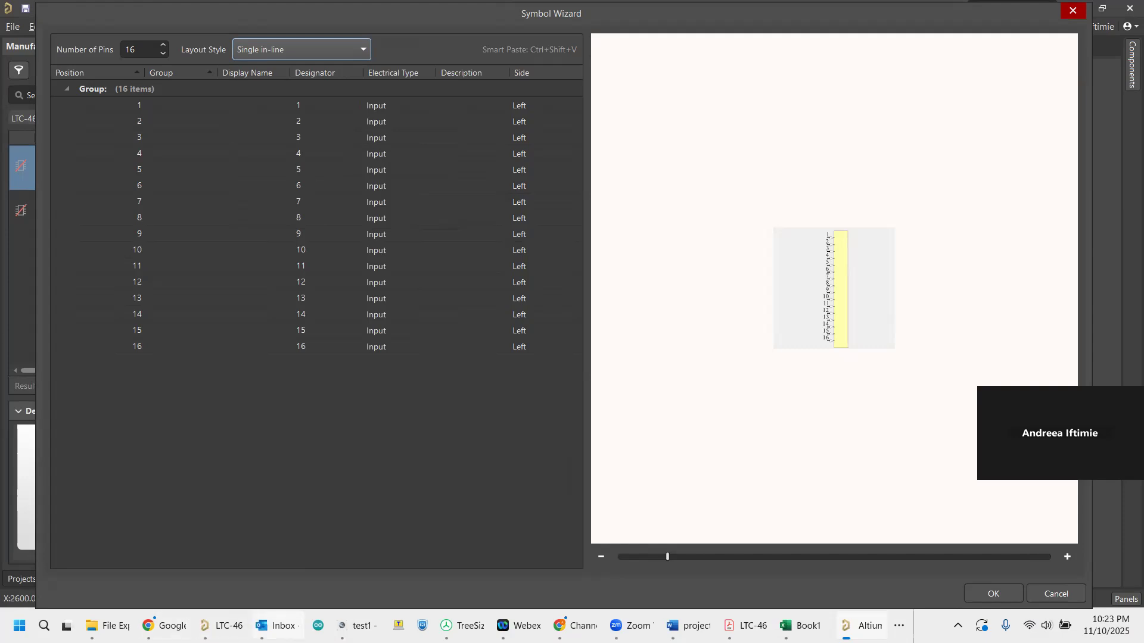
left_click(688, 625)
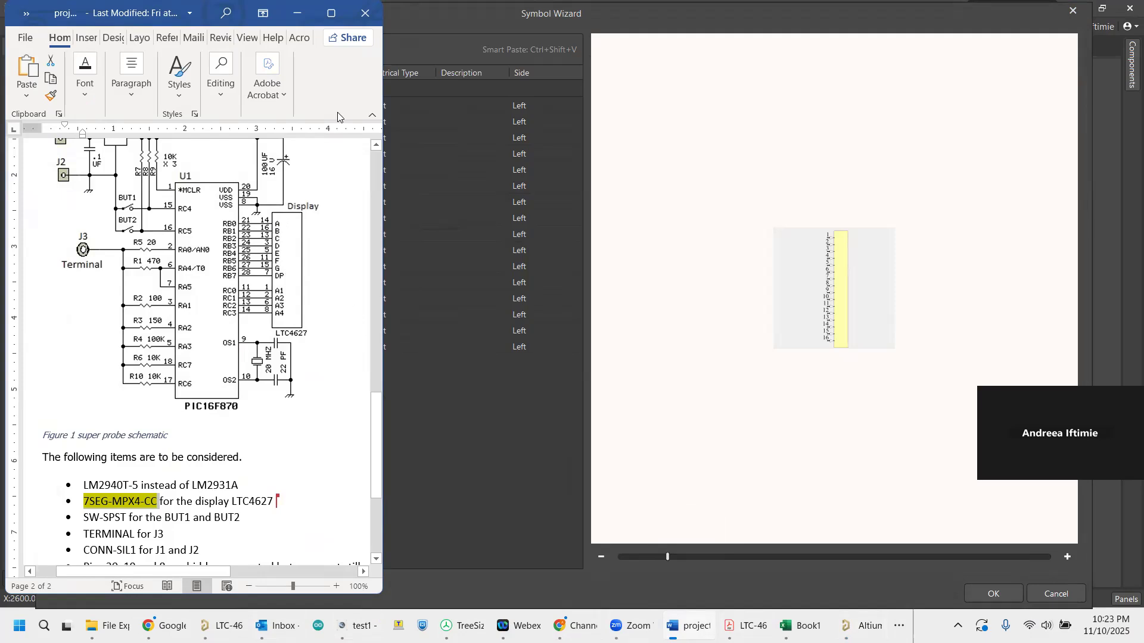
left_click(297, 13)
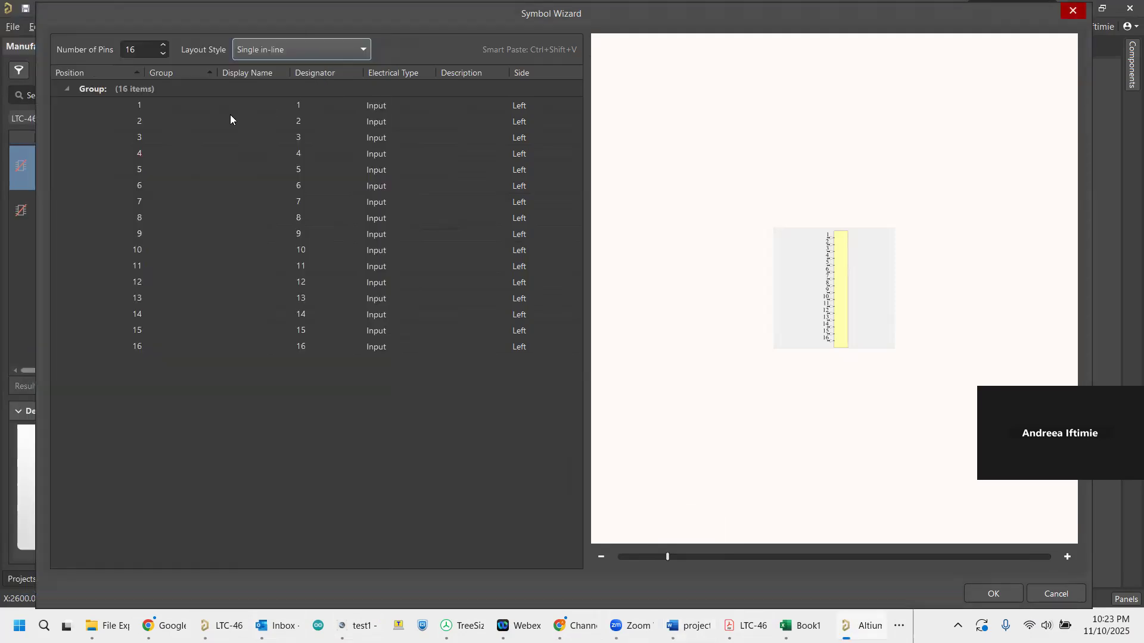
left_click(199, 105)
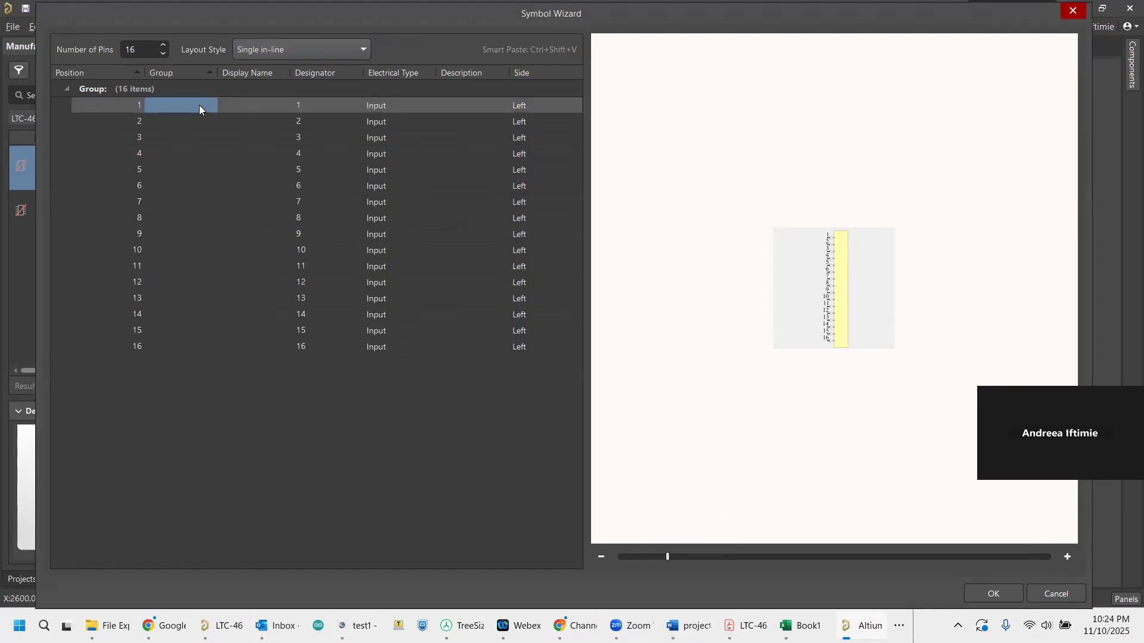
type("letter")
left_click(206, 117)
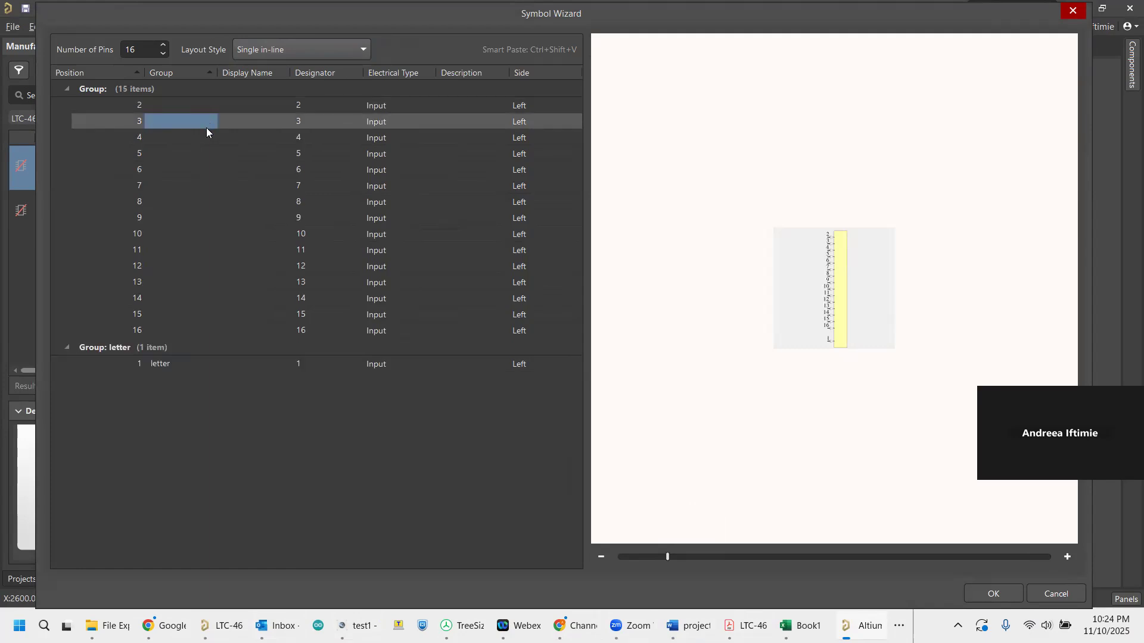
left_click(192, 365)
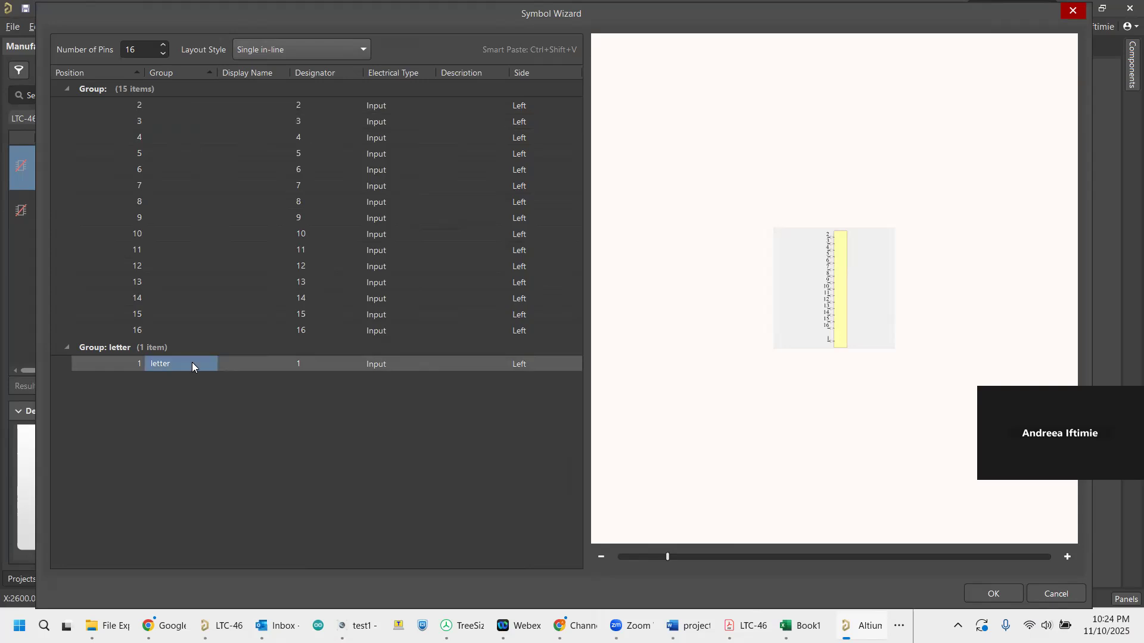
left_click(192, 363)
key("BackSpace")
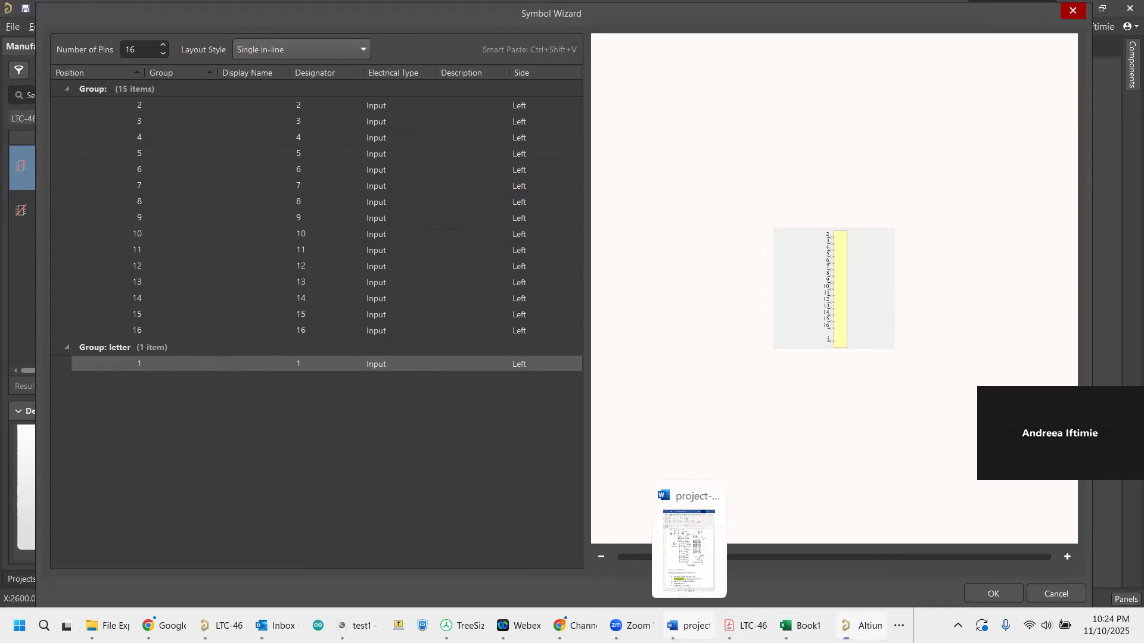
Arrange the reference schematic document and the Symbol Wizard side by side so the pin table stays accessible.
left_click(688, 625)
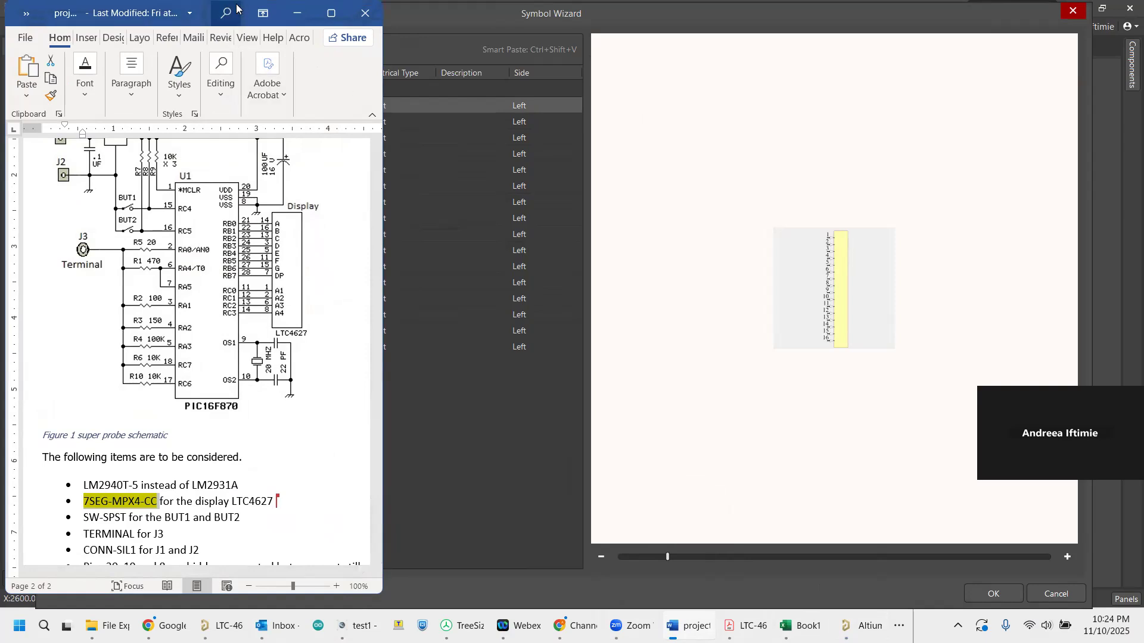
left_click(482, 239)
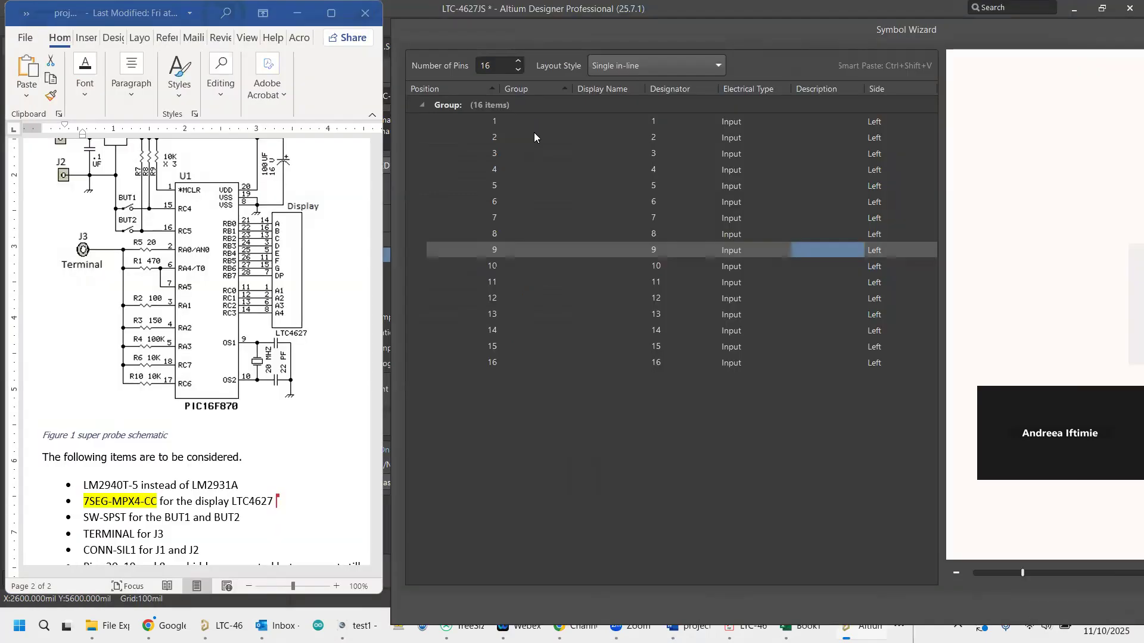
left_click(538, 124)
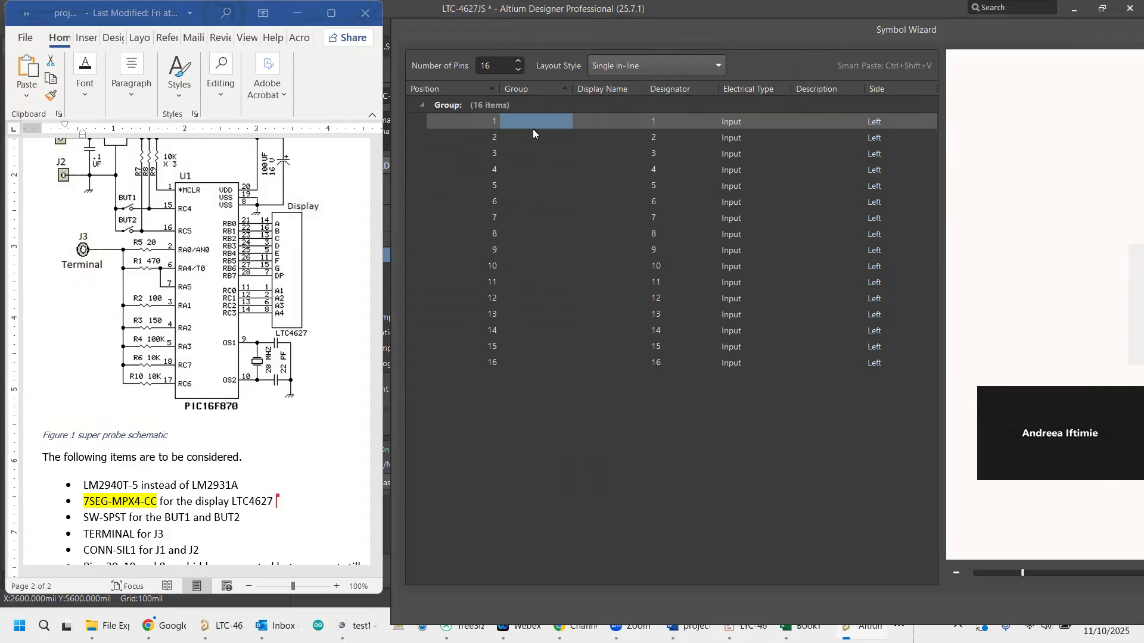
Assign pins 1, 2, 6 and 8 to the group "sel" in the Symbol Wizard pin table.
left_click(531, 118)
type("sel")
left_click(528, 135)
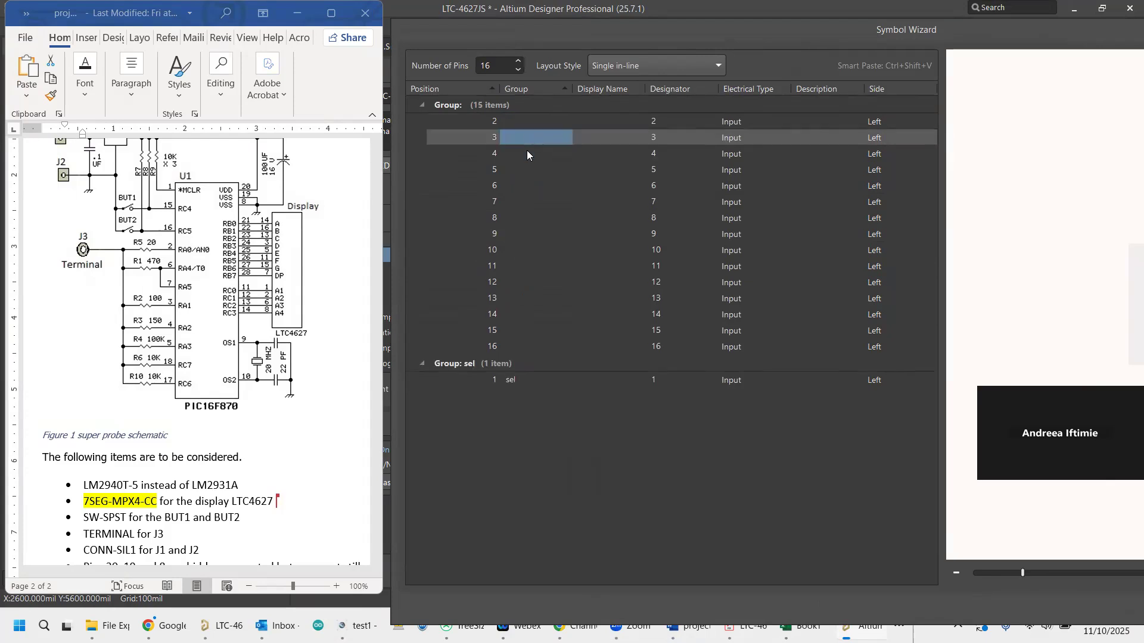
double_click(519, 122)
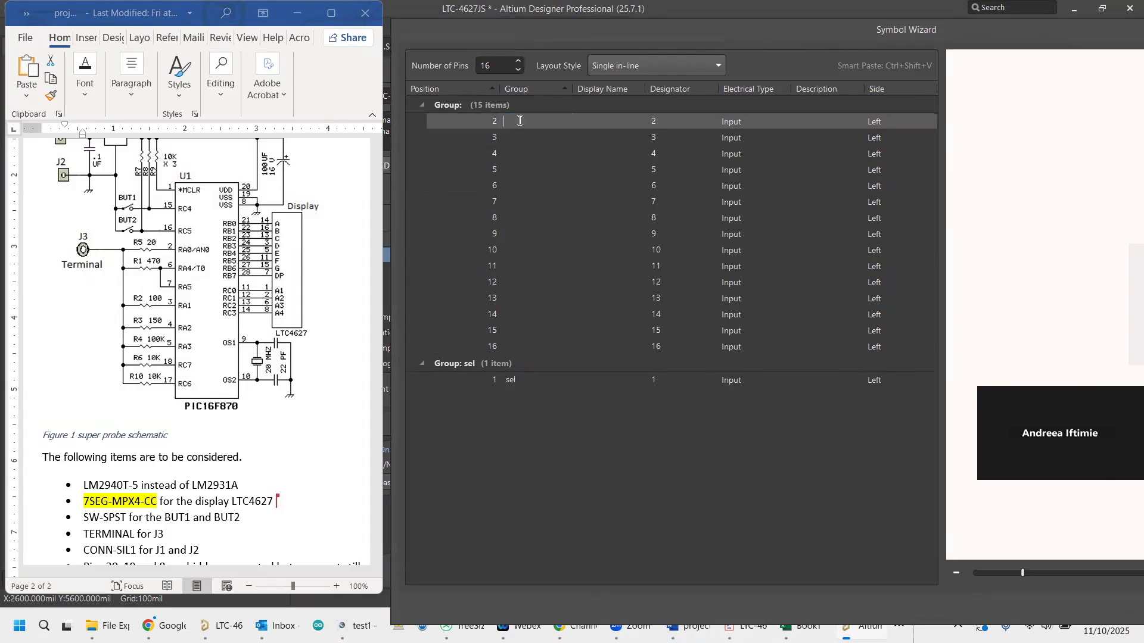
type("sel")
left_click(521, 136)
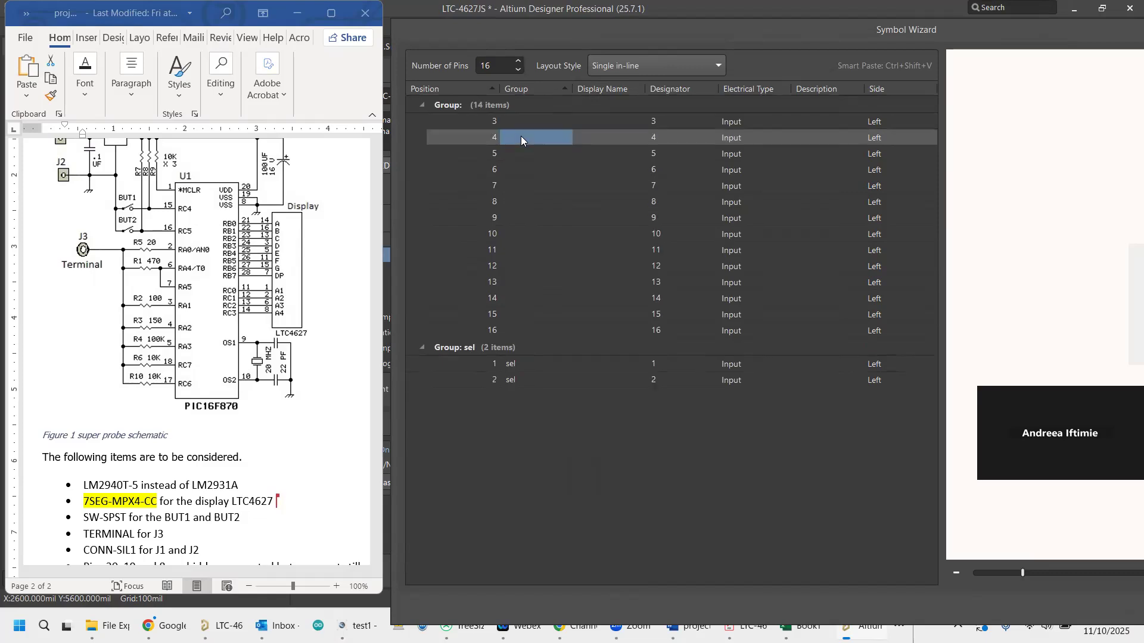
double_click(520, 170)
type("sel")
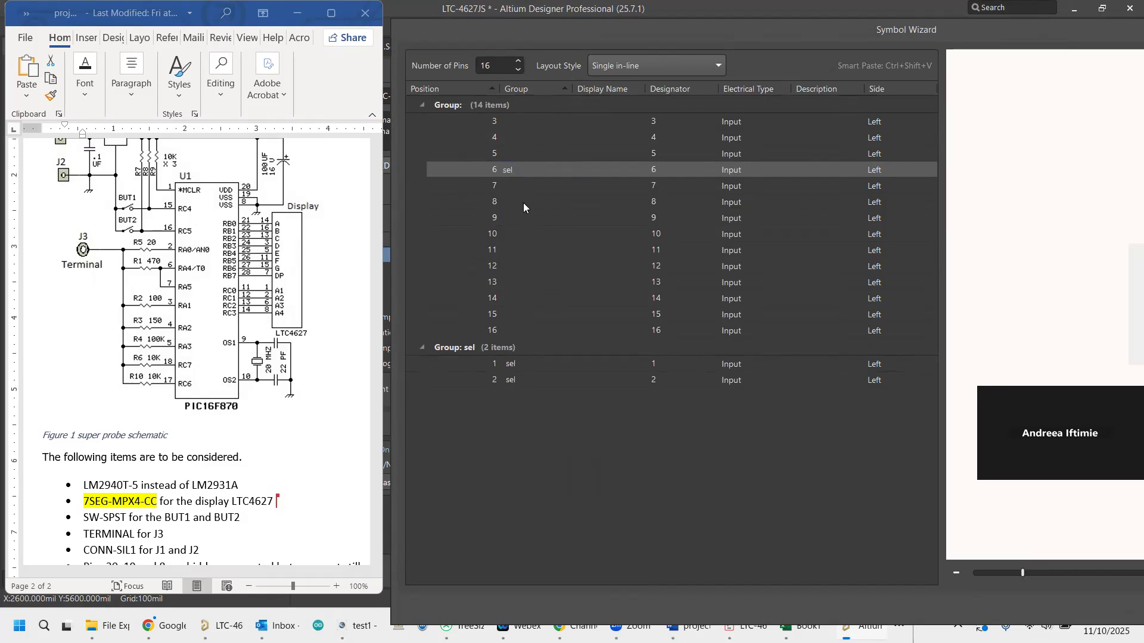
left_click(523, 203)
left_click(519, 184)
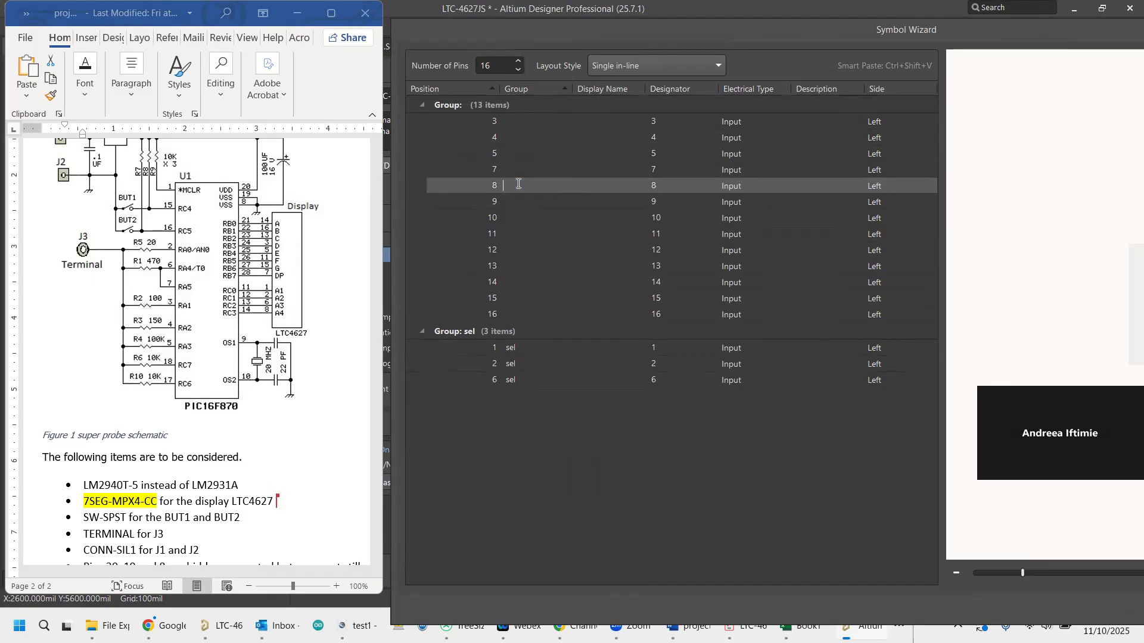
type("sel")
left_click(519, 223)
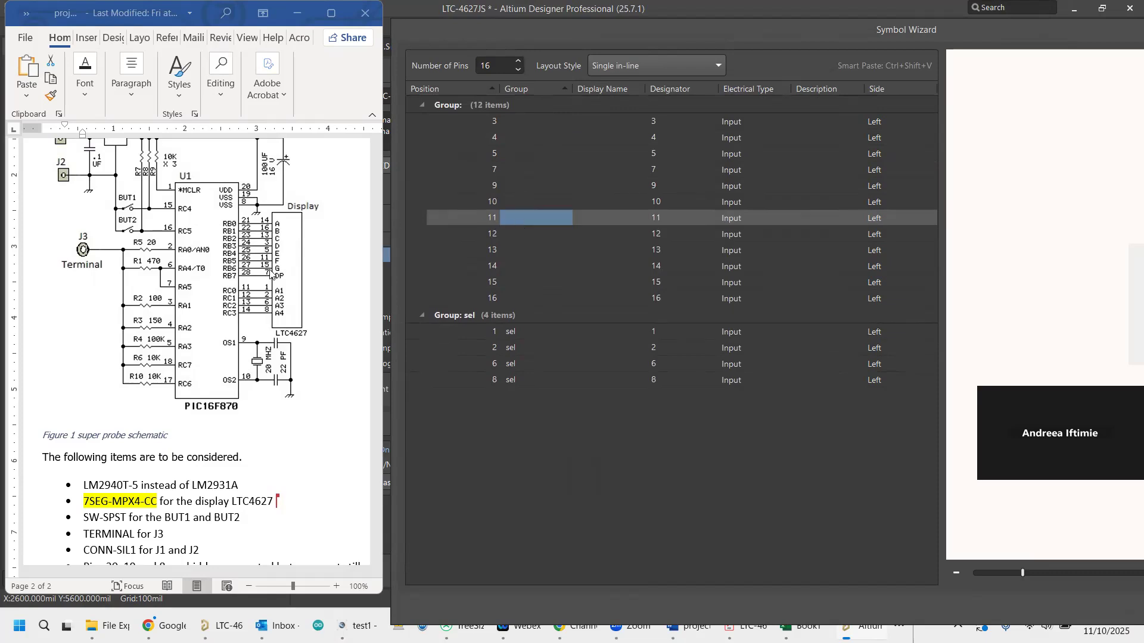
Assign pin 14 to the group "let" in the Symbol Wizard pin table.
left_click(525, 266)
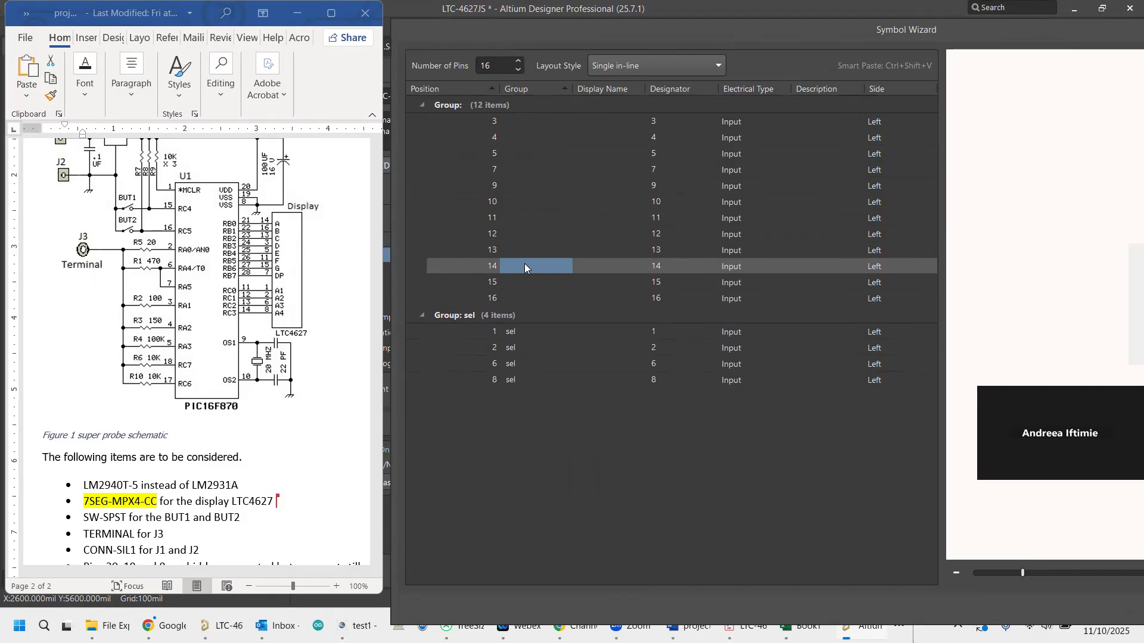
type("let")
left_click(519, 249)
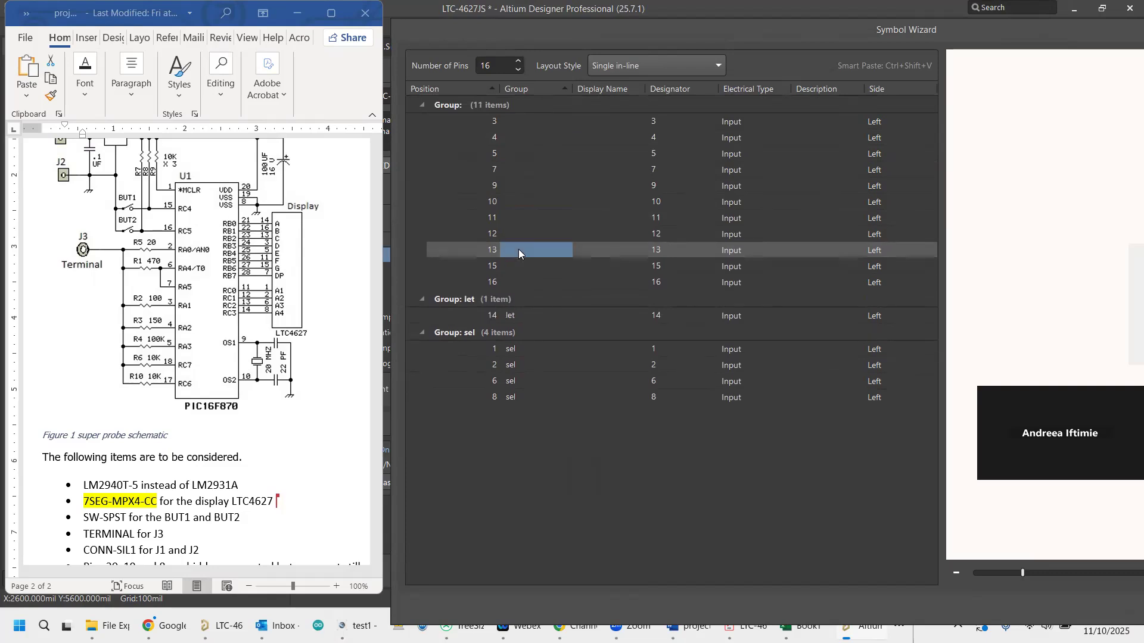
Assign pins 3, 5, 7, 11, 13, 15 and 16 to the group "let" in the Symbol Wizard pin table.
left_click(519, 250)
type("let")
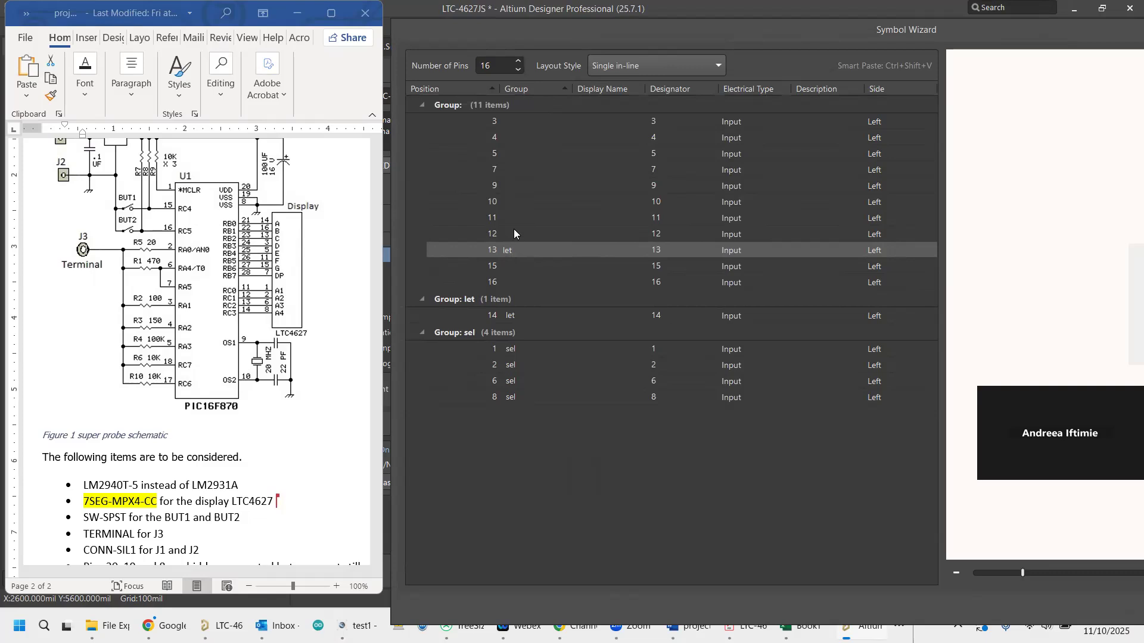
left_click(507, 281)
left_click(508, 265)
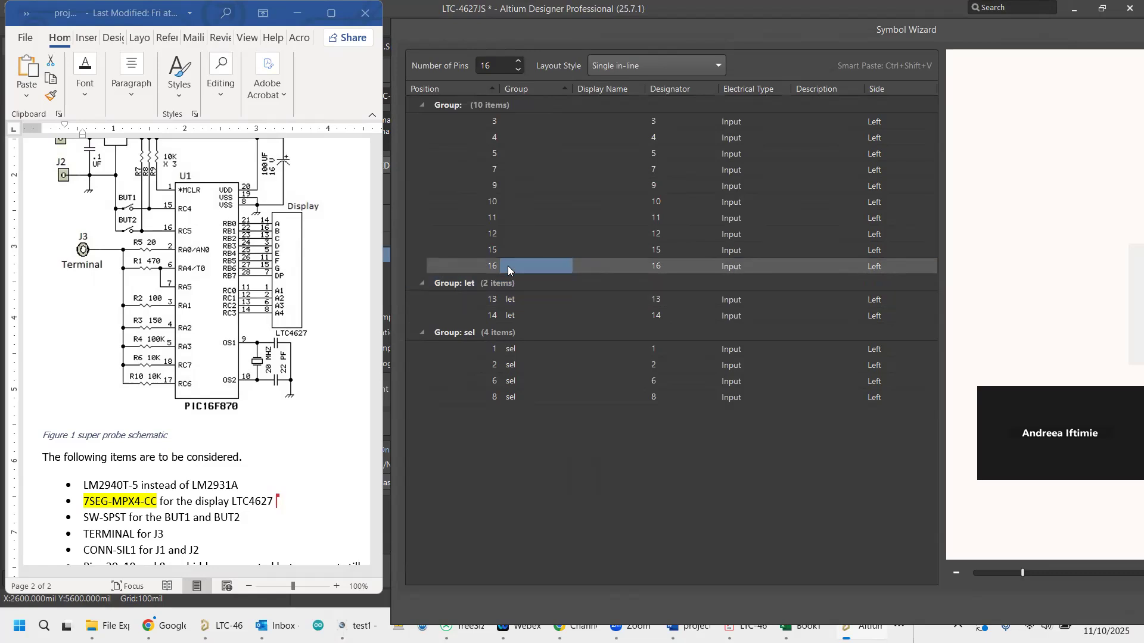
left_click(508, 266)
type("let")
left_click(513, 253)
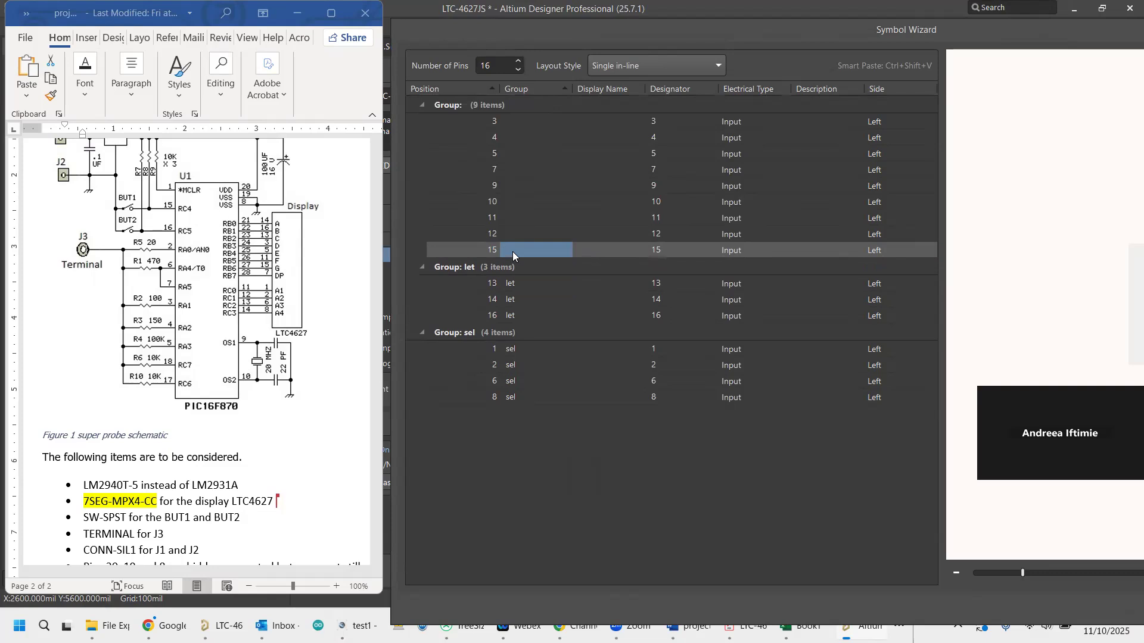
left_click(512, 252)
type("let")
left_click(515, 222)
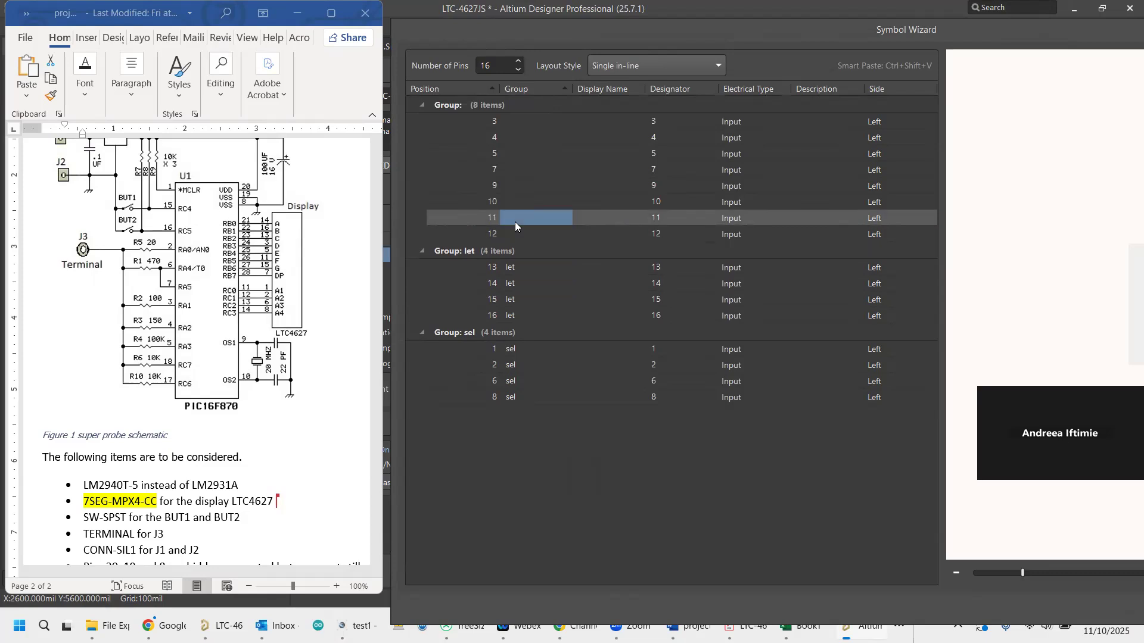
left_click(515, 222)
type("let")
left_click(971, 87)
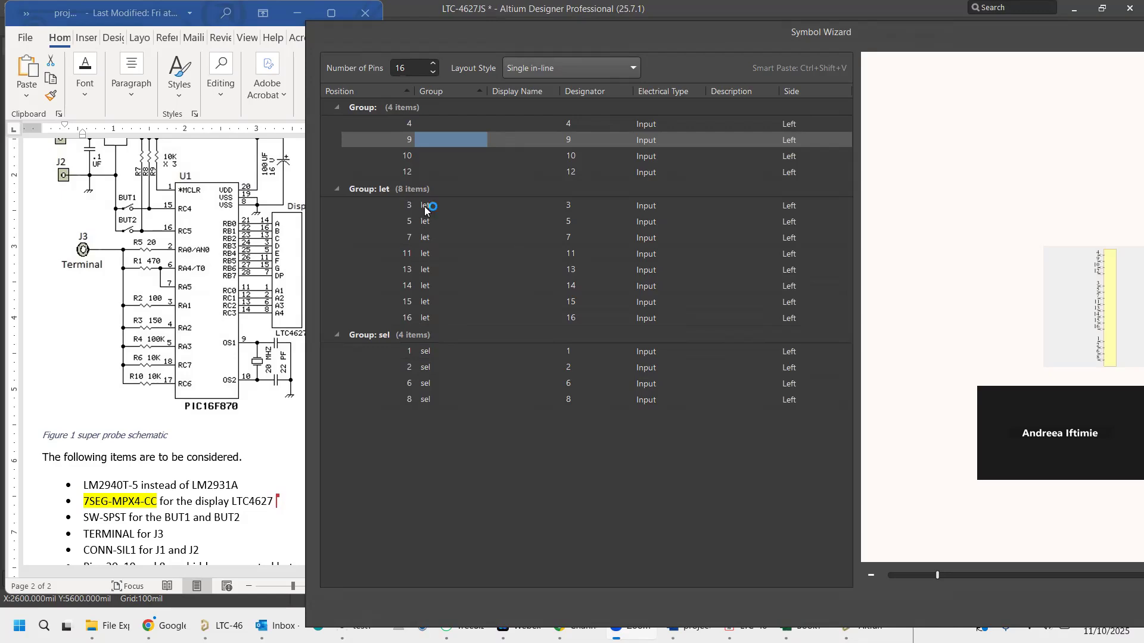
Assign pin 4 to the group "let" in the Symbol Wizard pin table.
left_click(439, 125)
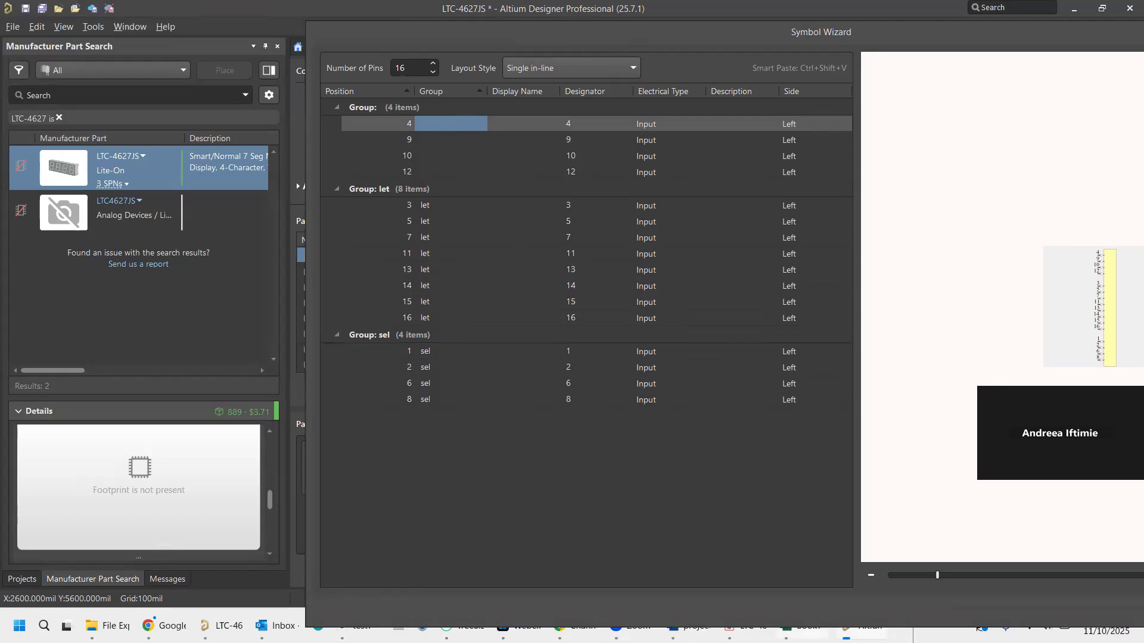
mouse_move(690, 629)
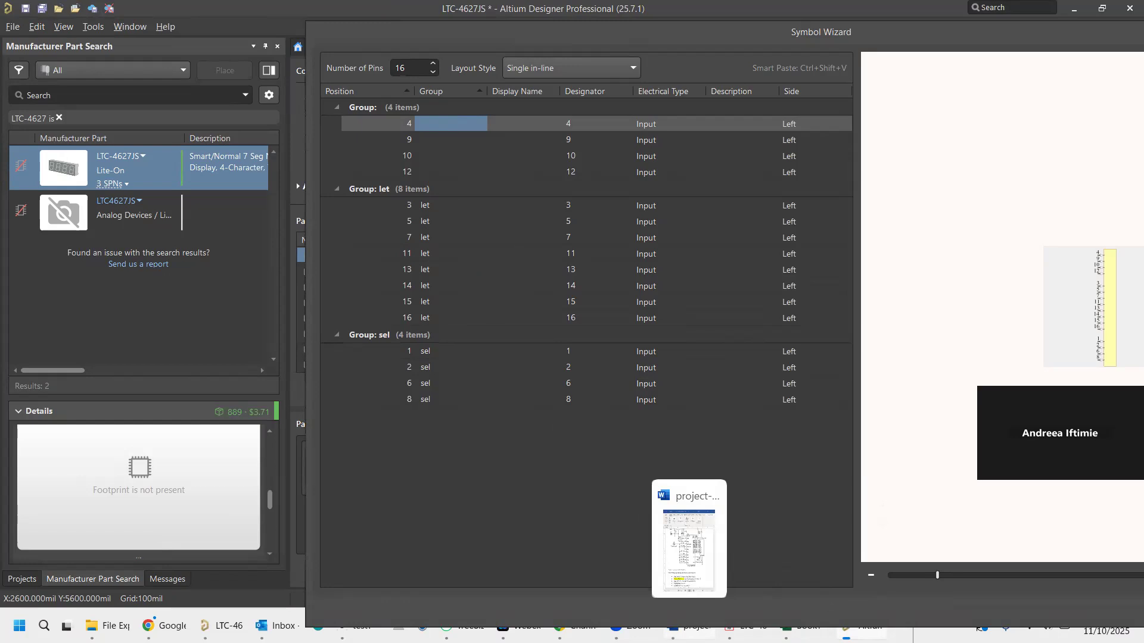
mouse_move(632, 629)
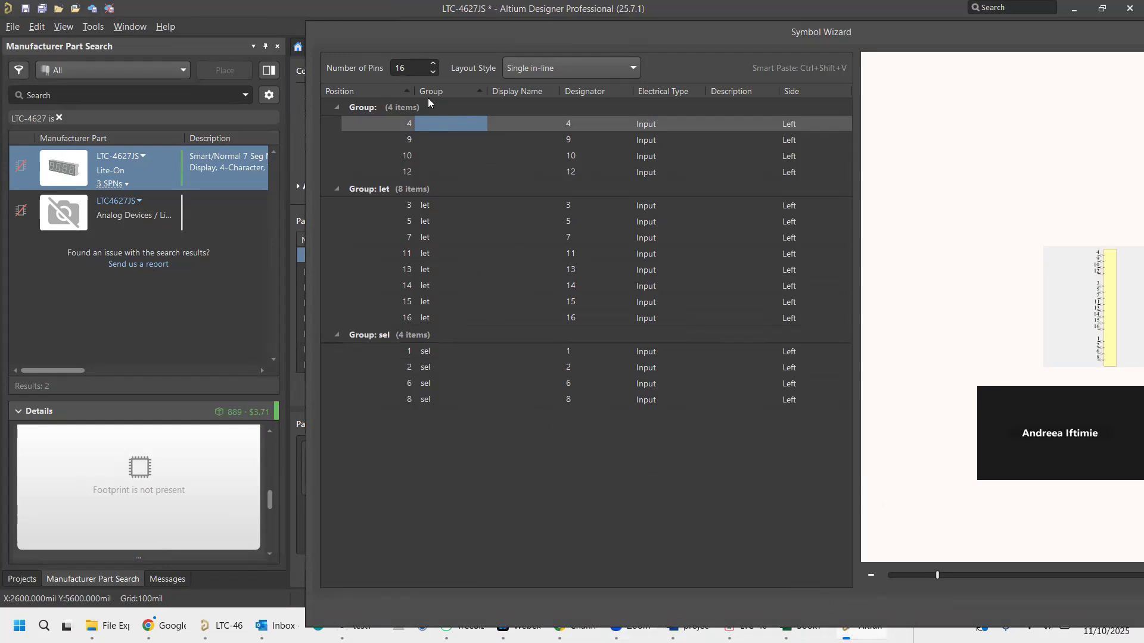
left_click(428, 124)
type("let")
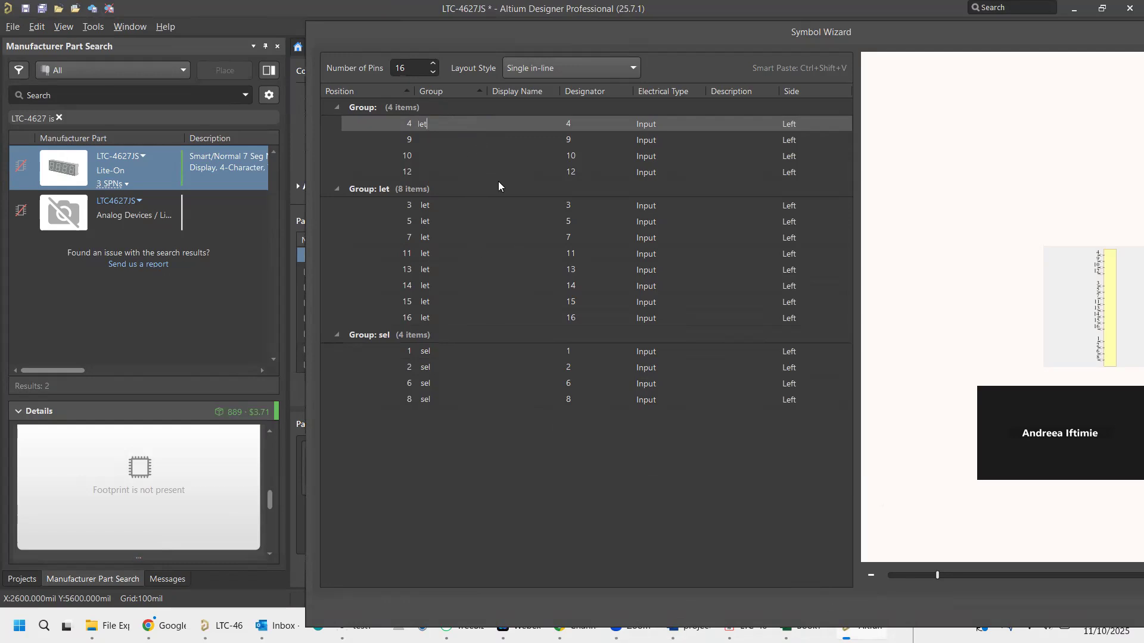
key("Return")
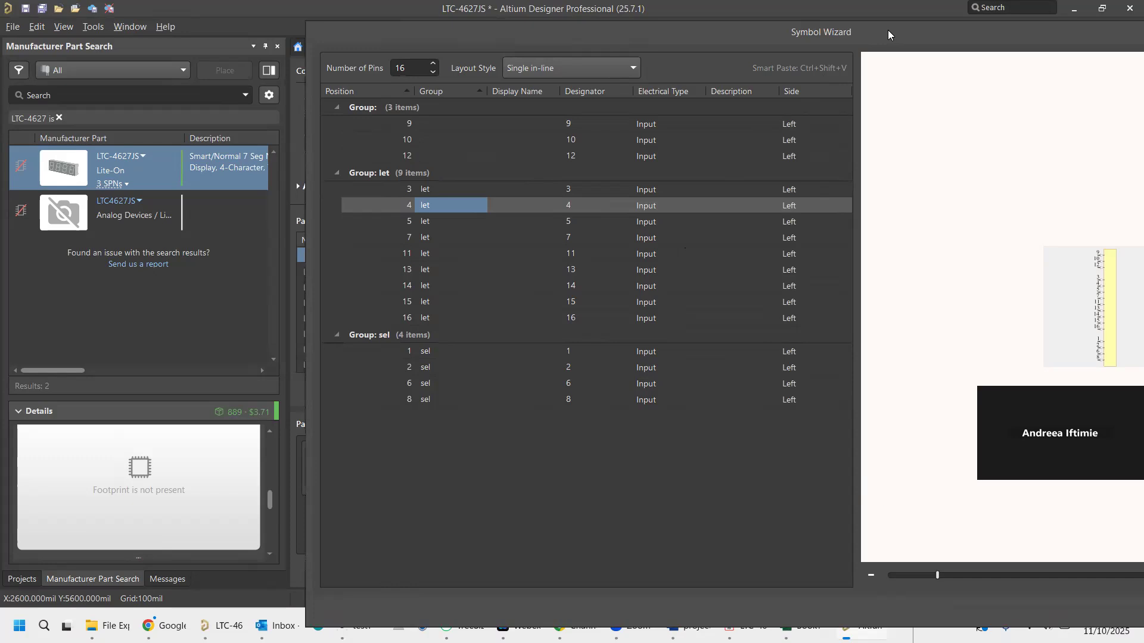
Move the Symbol Wizard so it is fully in view, and close the LTC-4627JS datasheet PDF in Acrobat.
left_click_drag(891, 35, 683, 34)
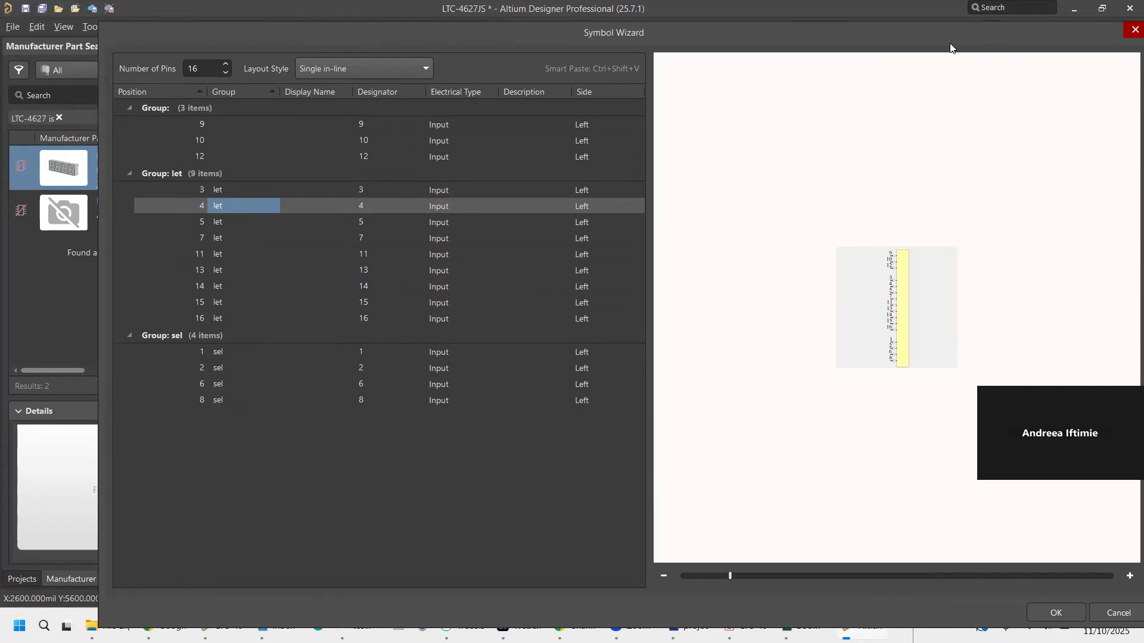
left_click_drag(951, 47, 910, 28)
left_click(729, 626)
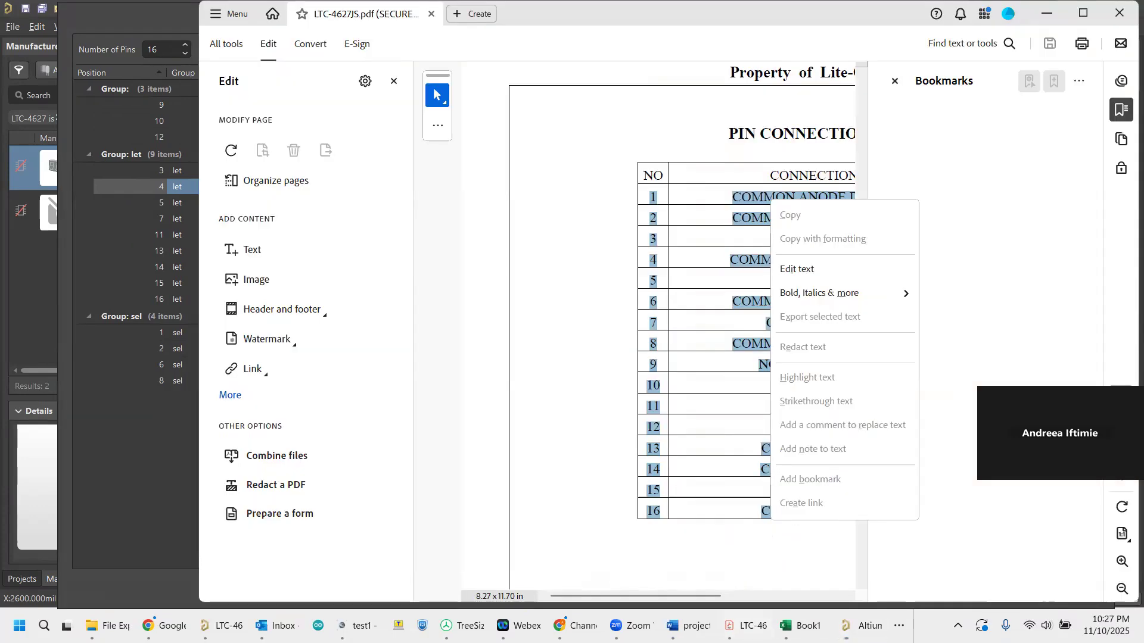
left_click(595, 145)
left_click(835, 345)
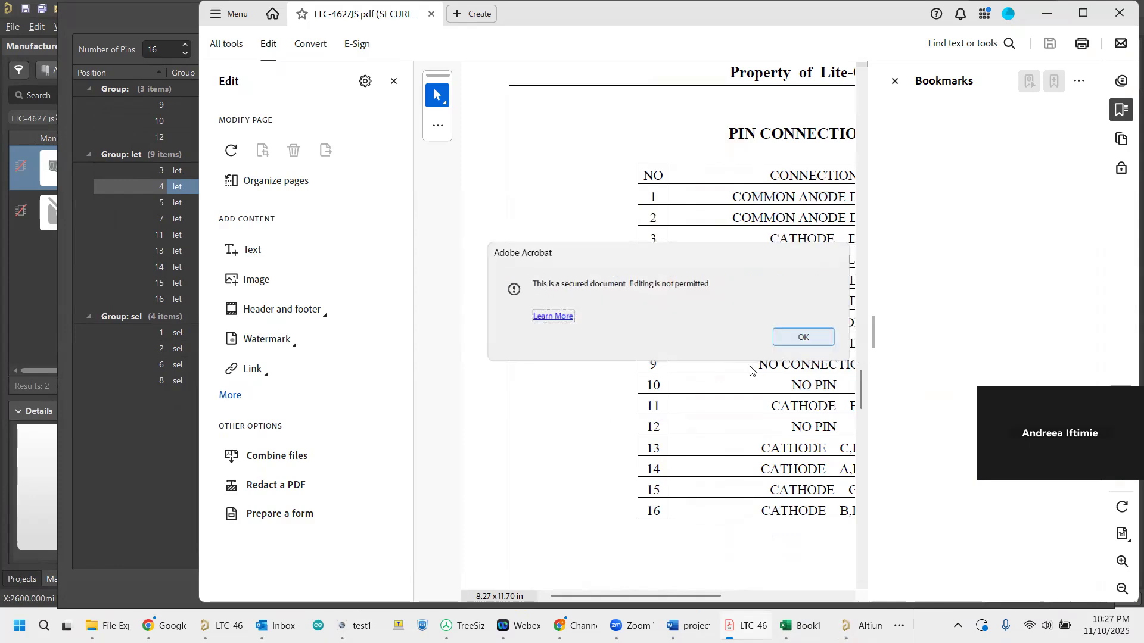
left_click(806, 334)
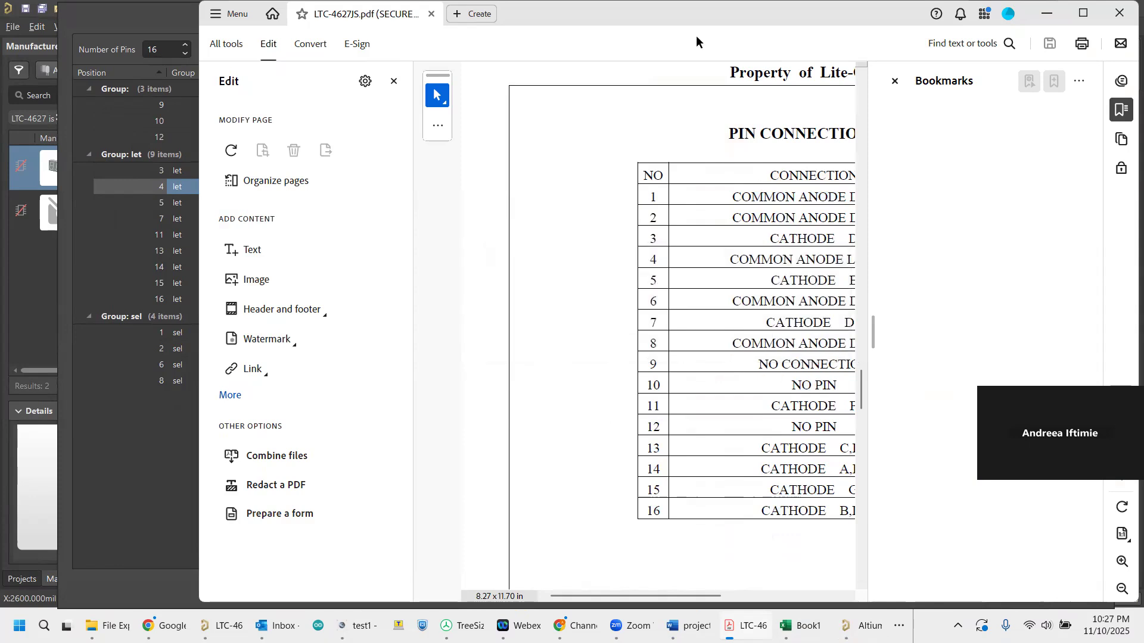
left_click(1120, 13)
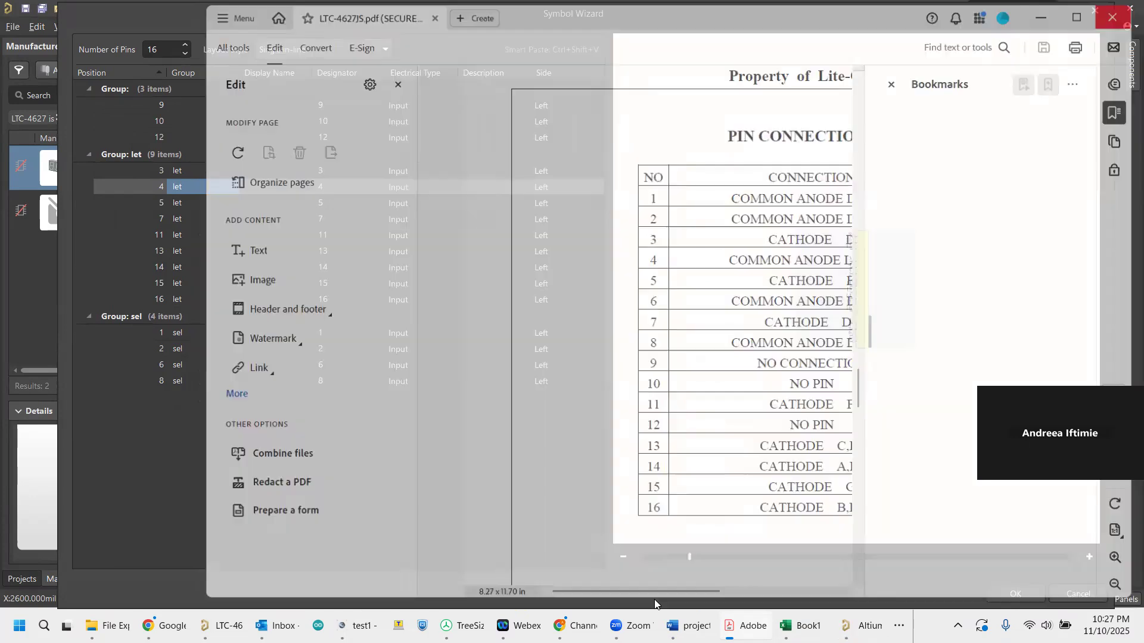
Examine the pin connection table in the online LTC-4627JS datasheet and the copied pin list in the Book1 Excel workbook, leaving the workbook open.
mouse_move(168, 625)
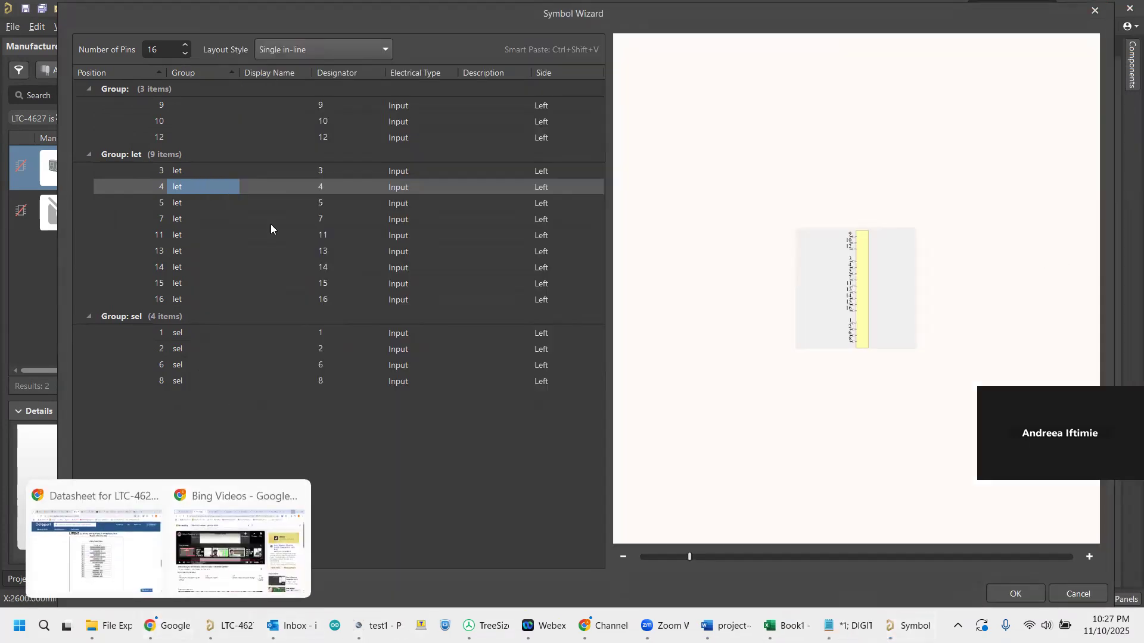
left_click(109, 493)
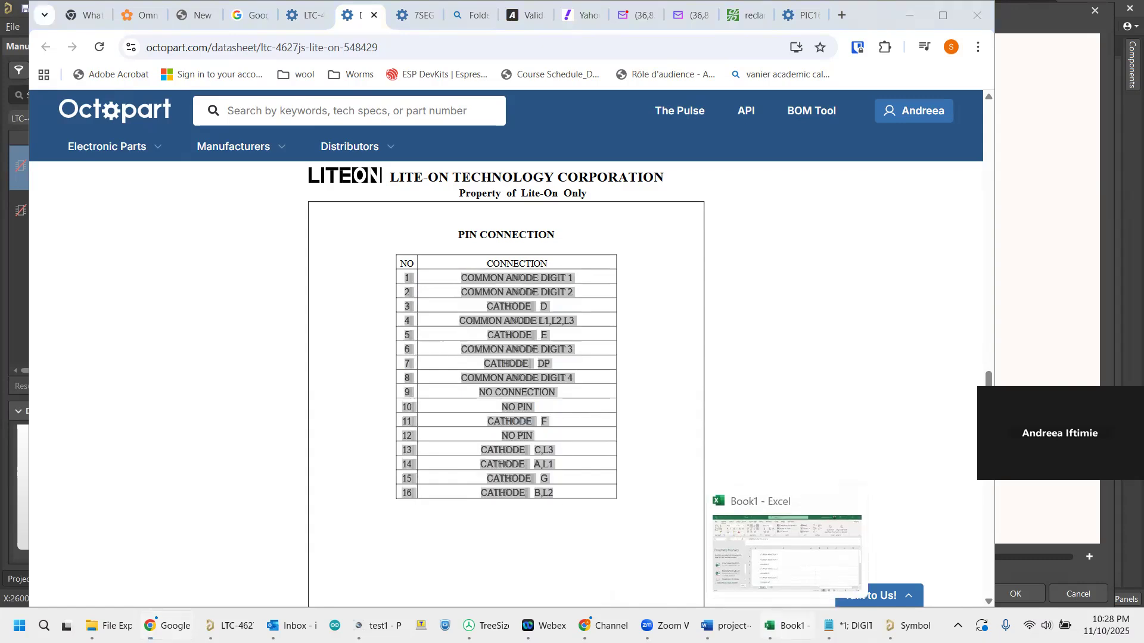
left_click(787, 626)
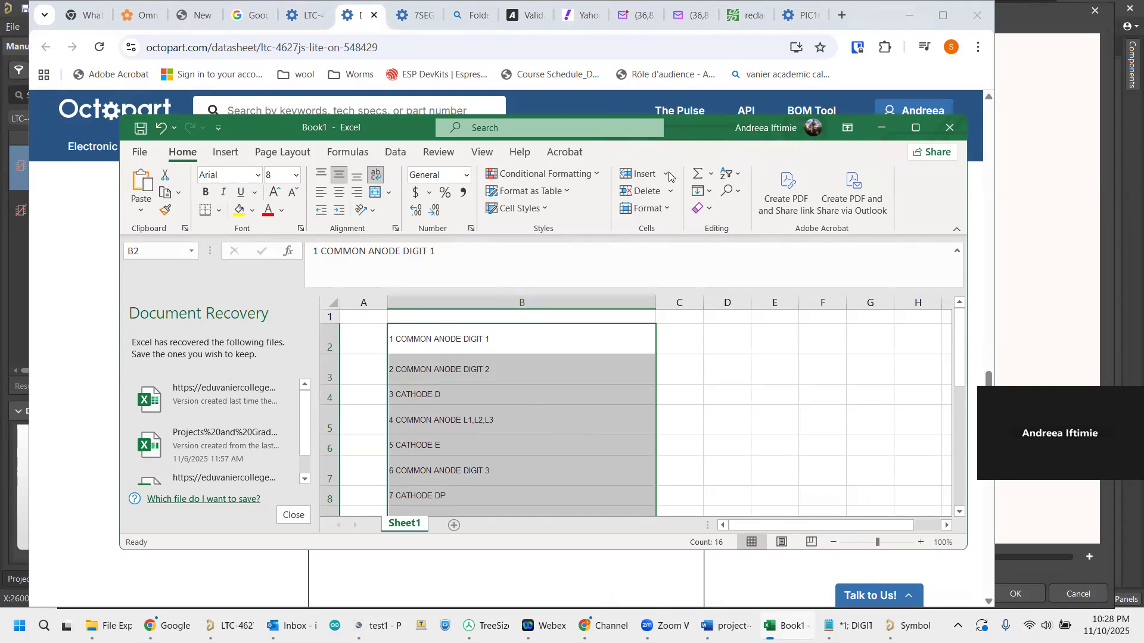
left_click(950, 127)
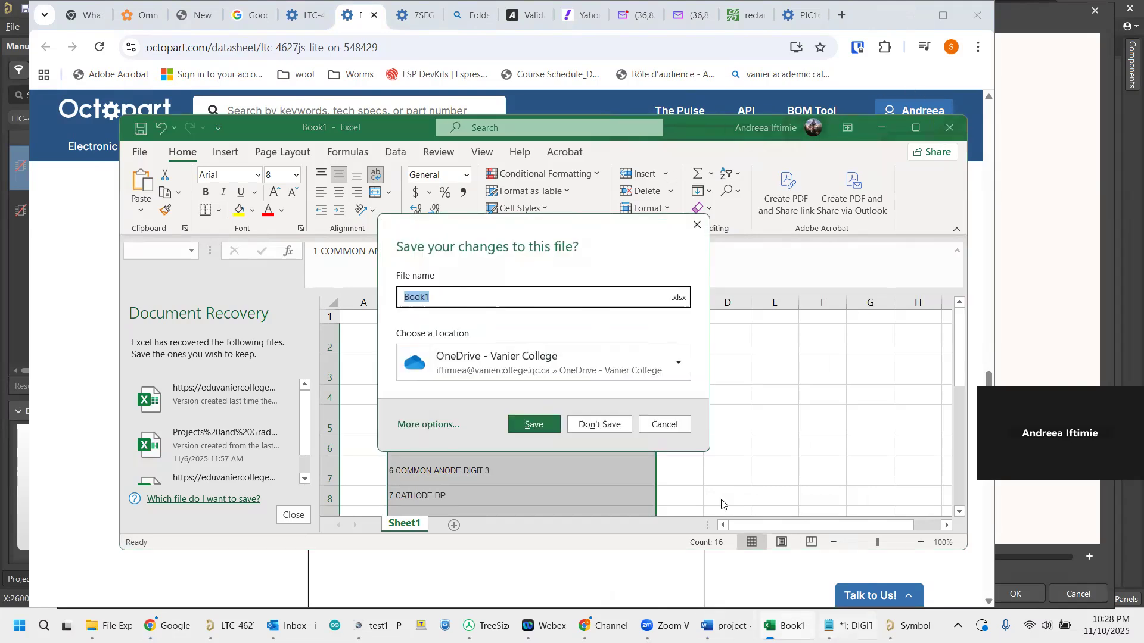
left_click(679, 426)
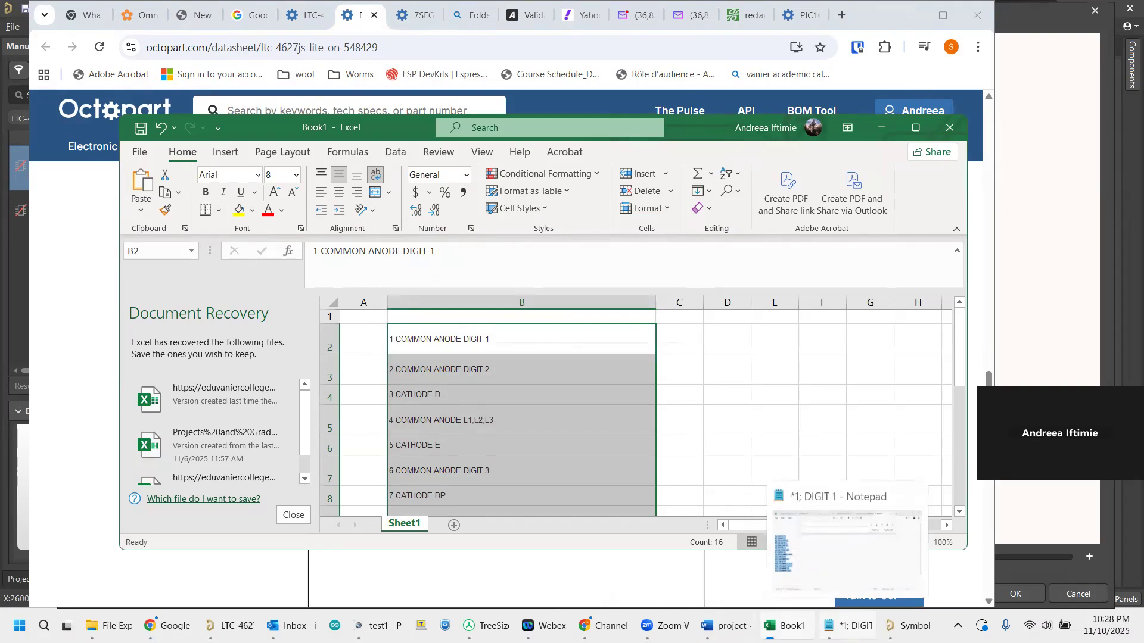
Switch to Notepad to review the semicolon-separated pin list and compare it with the Symbol Wizard pin table.
left_click(846, 626)
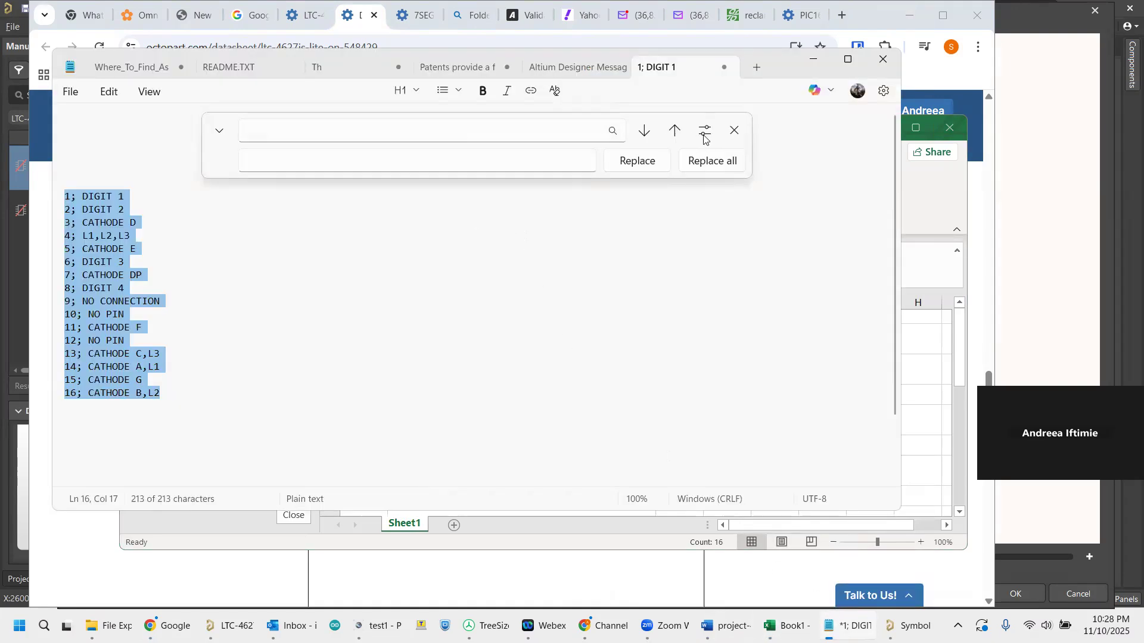
left_click(735, 130)
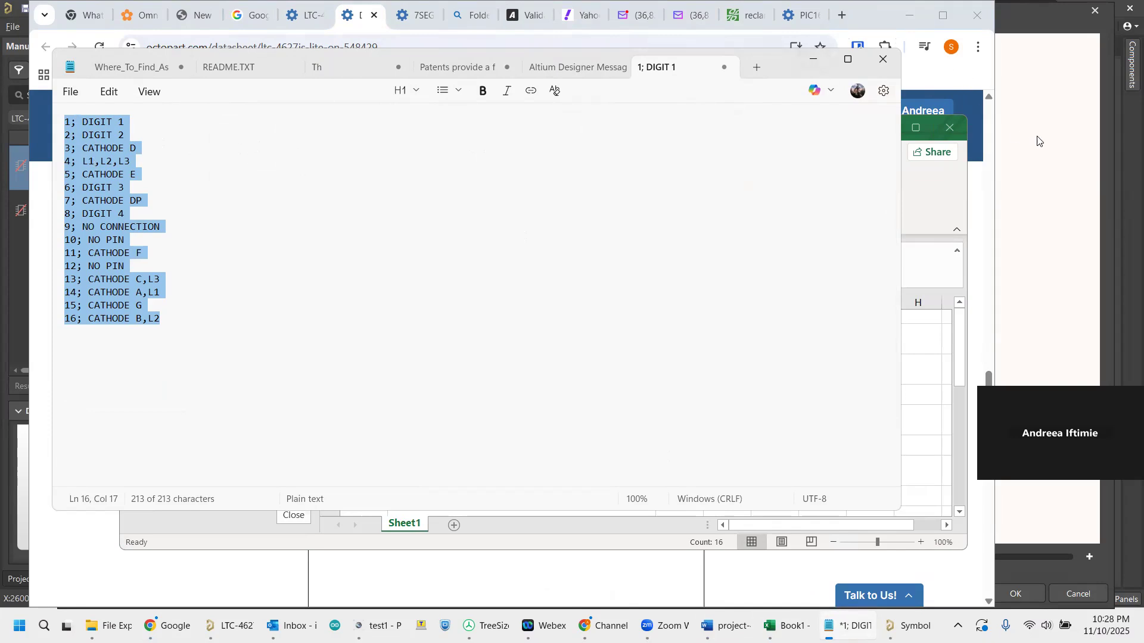
left_click(1049, 151)
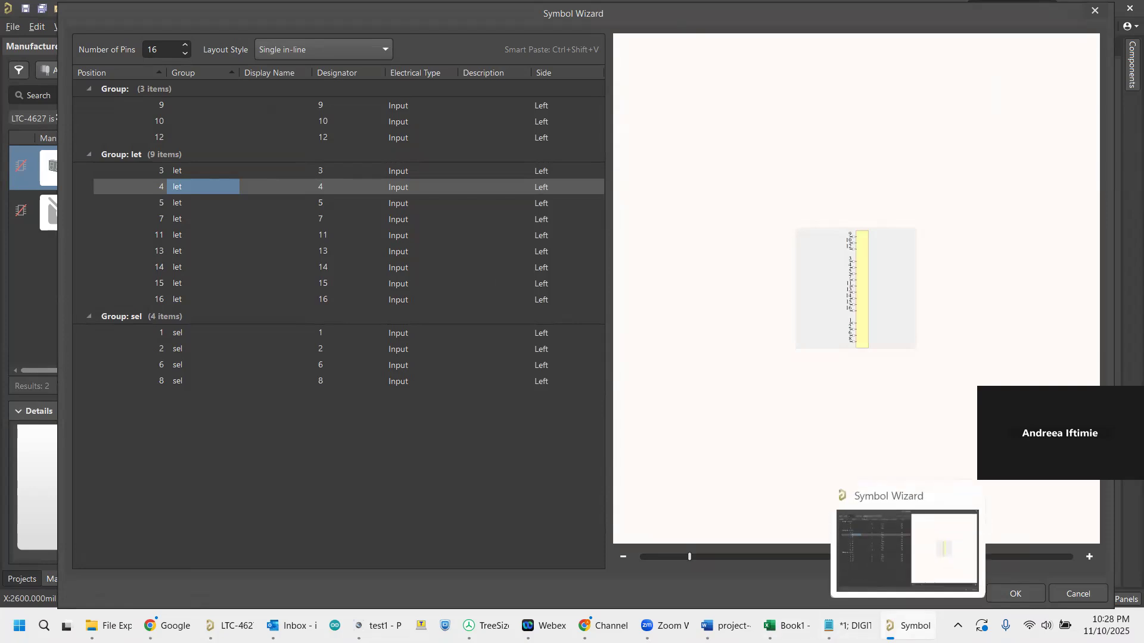
Remove every occurrence of "CATHODE" from the Notepad pin list by replacing it with nothing.
left_click(847, 625)
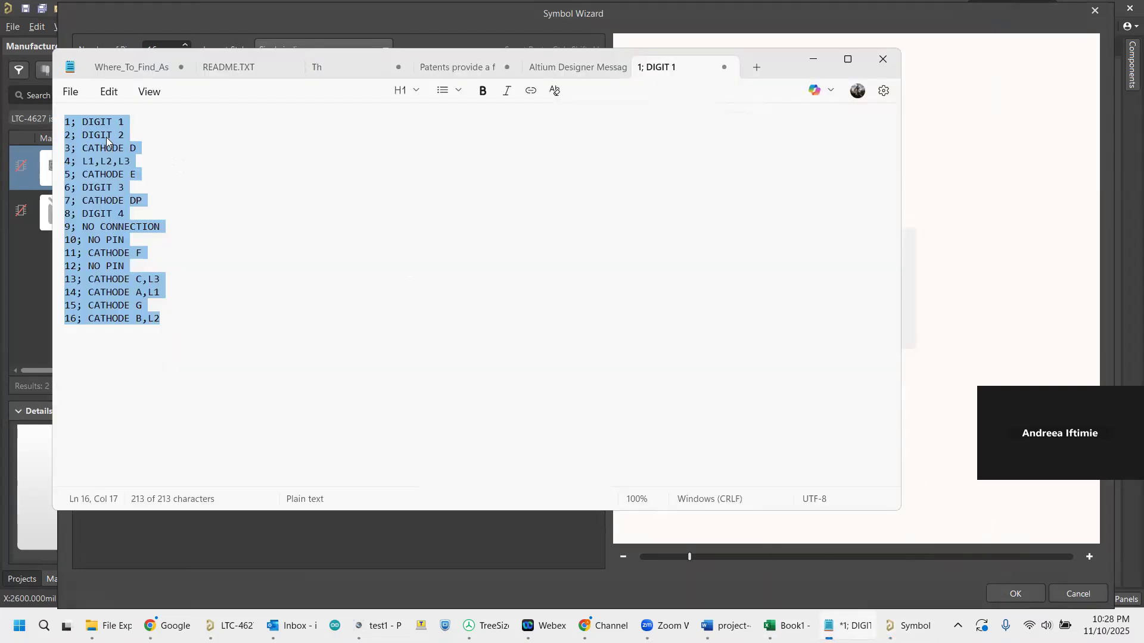
left_click(117, 148)
left_click_drag(124, 147, 81, 147)
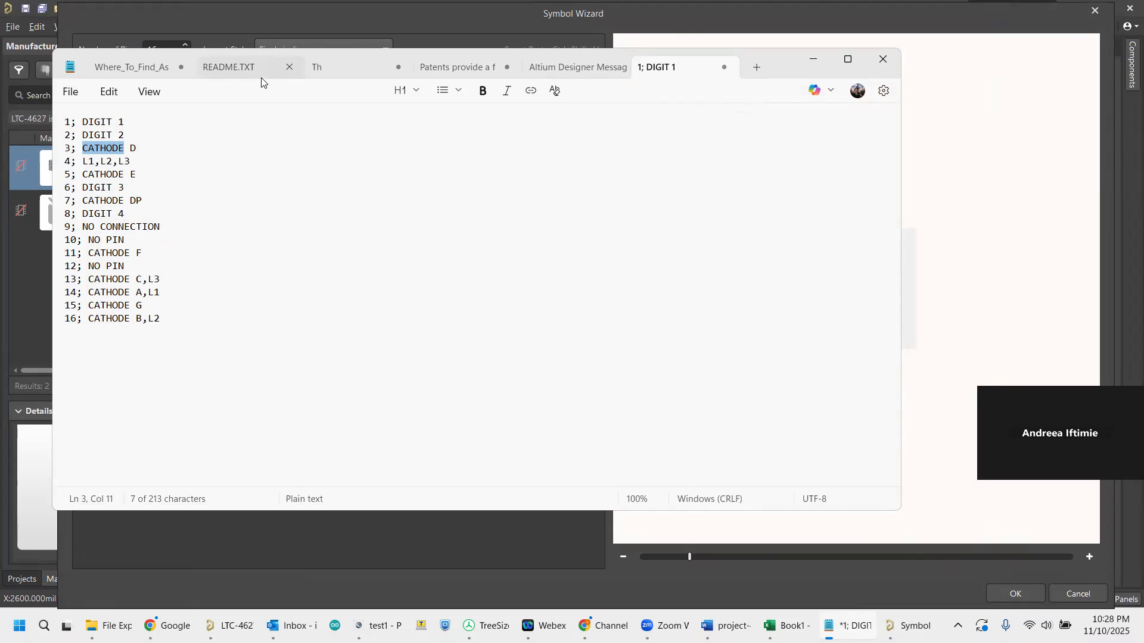
key("ctrl+f")
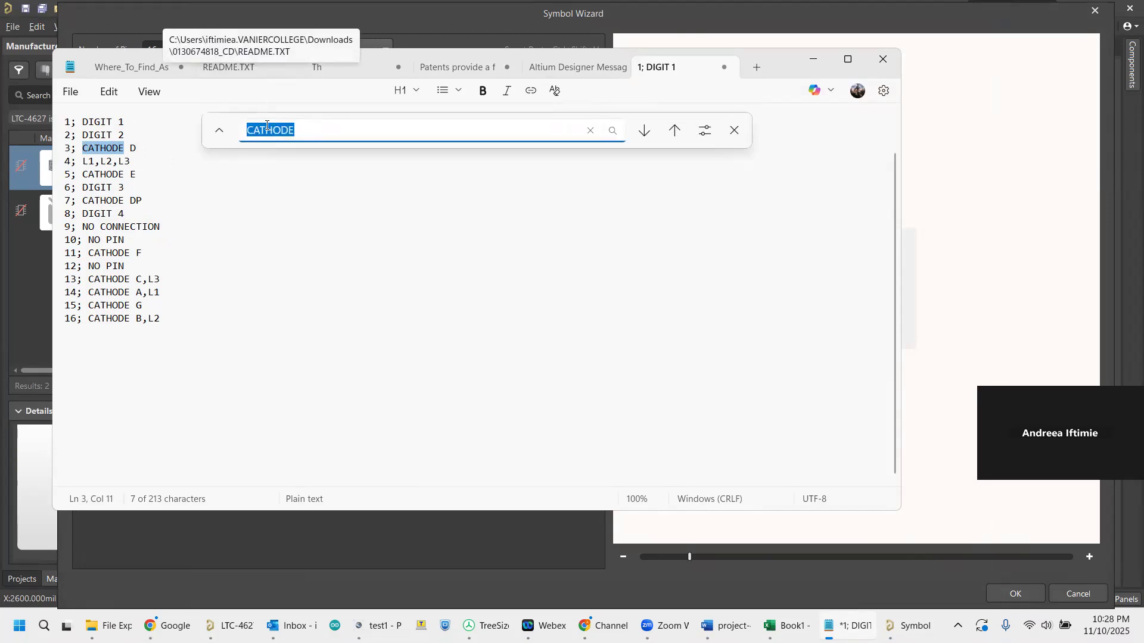
left_click(222, 131)
left_click(282, 162)
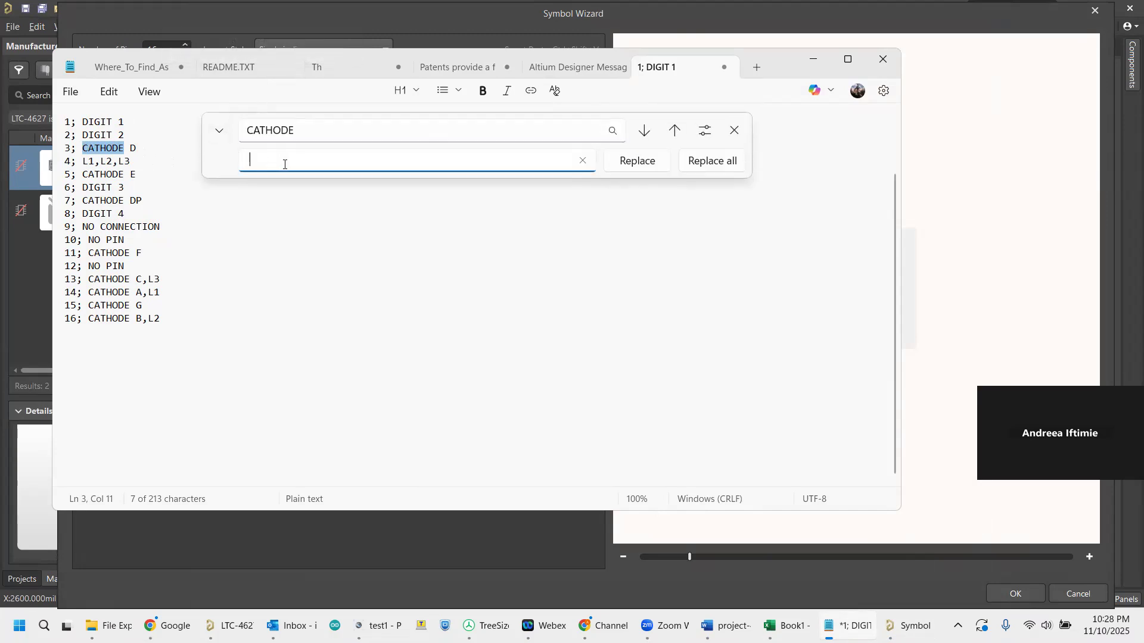
left_click(642, 167)
left_click(642, 167)
left_click(643, 167)
left_click(643, 167)
left_click(642, 167)
left_click(643, 167)
left_click(642, 167)
left_click(642, 166)
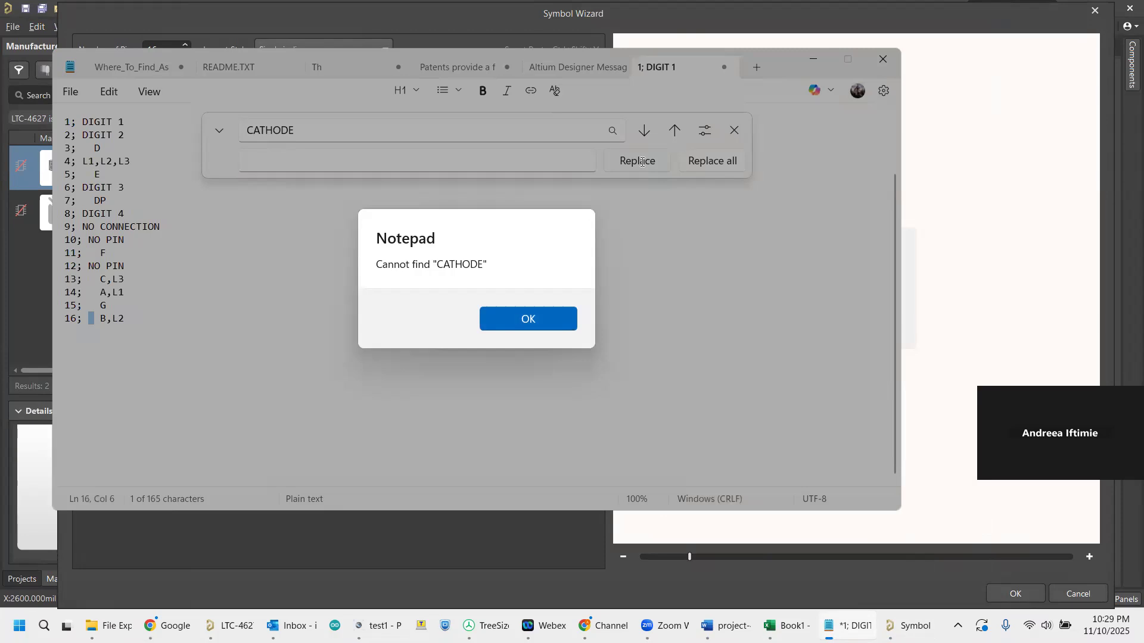
left_click(529, 320)
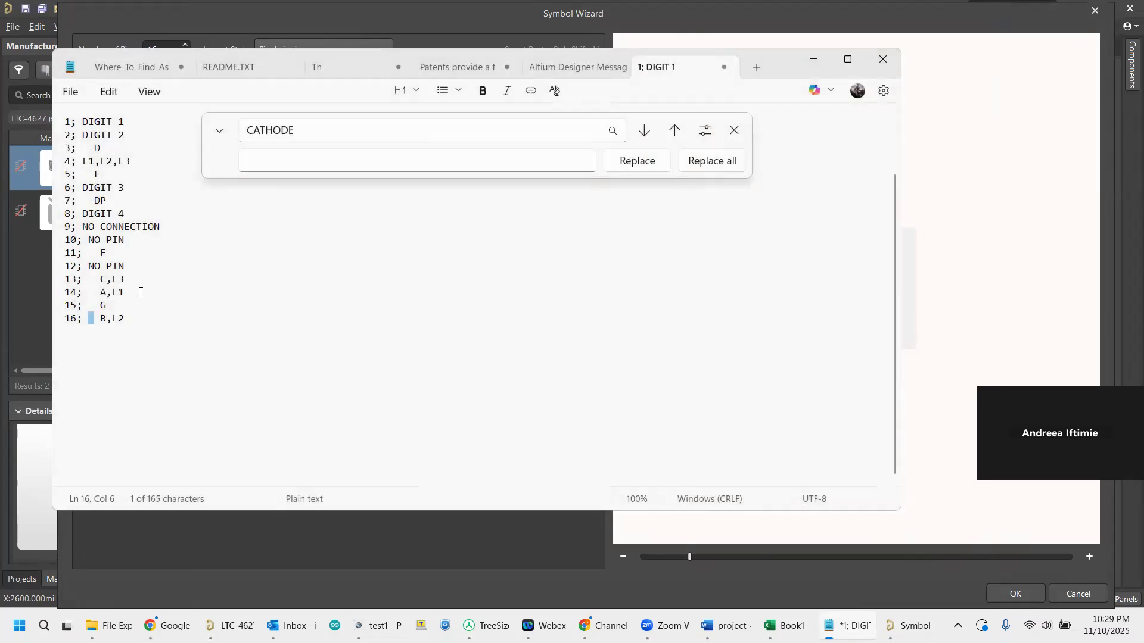
left_click(736, 131)
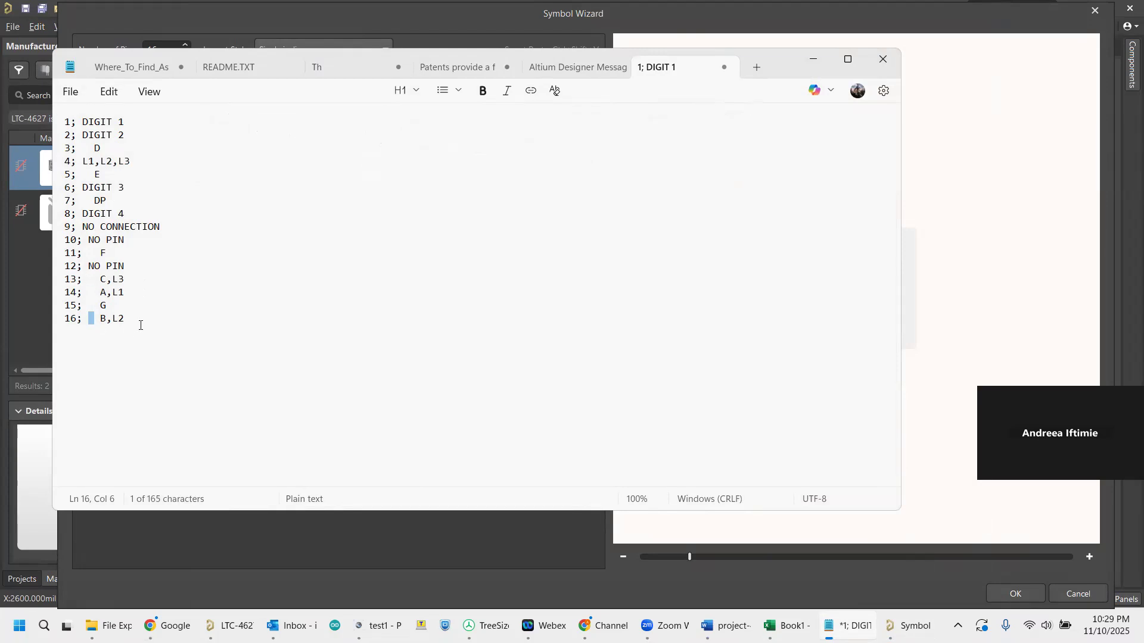
Copy the entire pin list from Notepad and load it into the Symbol Wizard's Pin Data Smart Paste.
left_click_drag(140, 318, 5, 120)
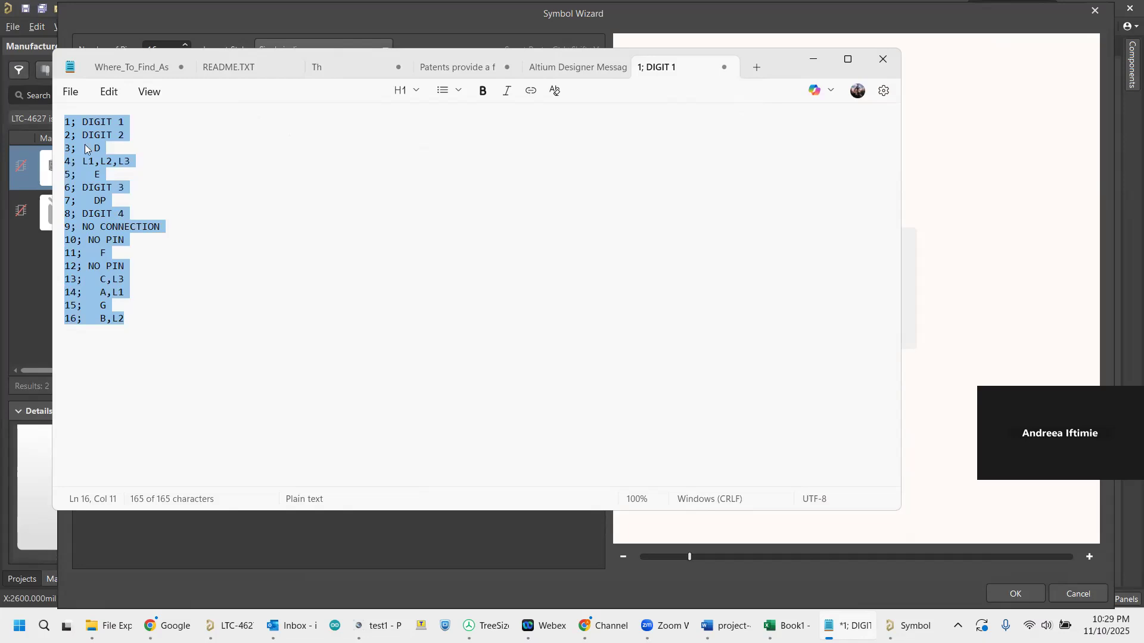
left_click(816, 56)
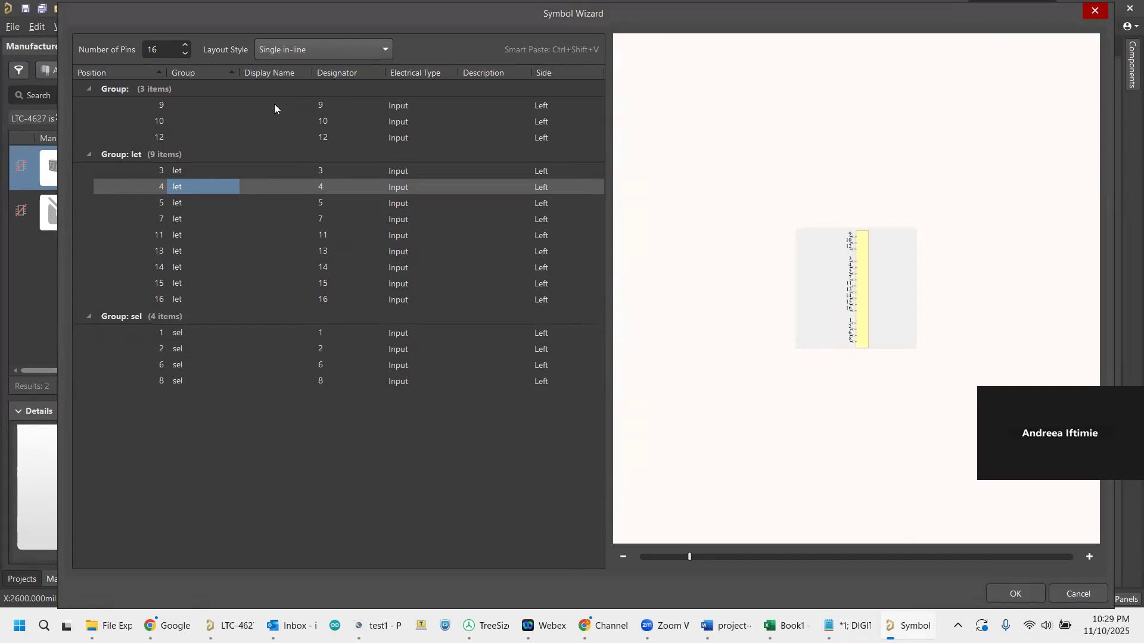
key("ctrl+shift+v")
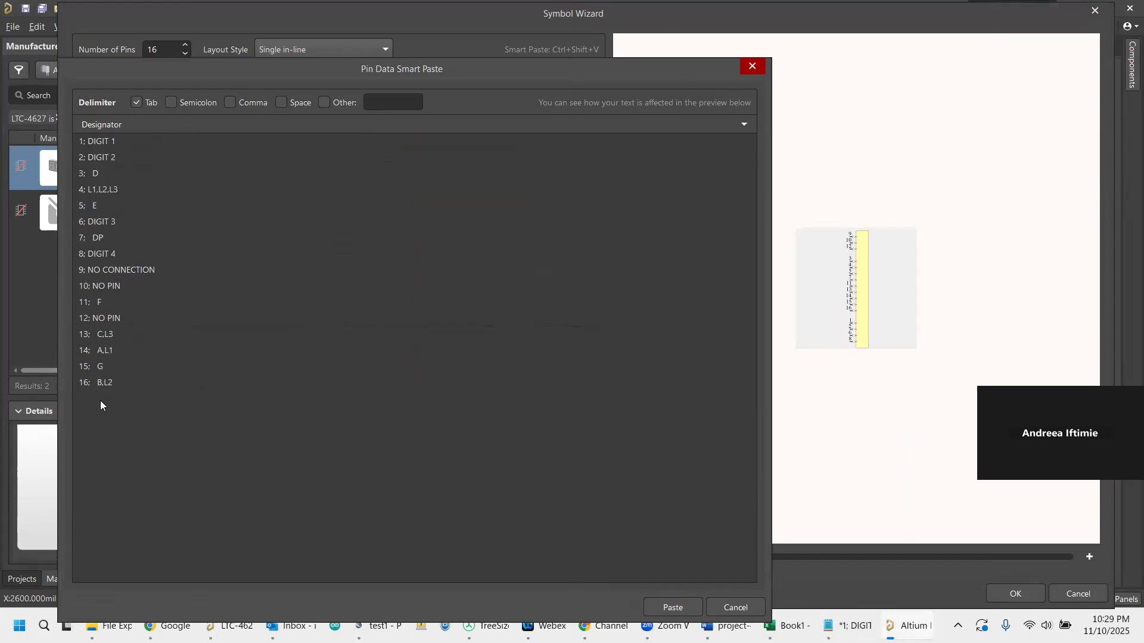
Split the smart-paste pin data at semicolons, assign the second column to Display Name, and paste it into the pin table.
left_click(171, 102)
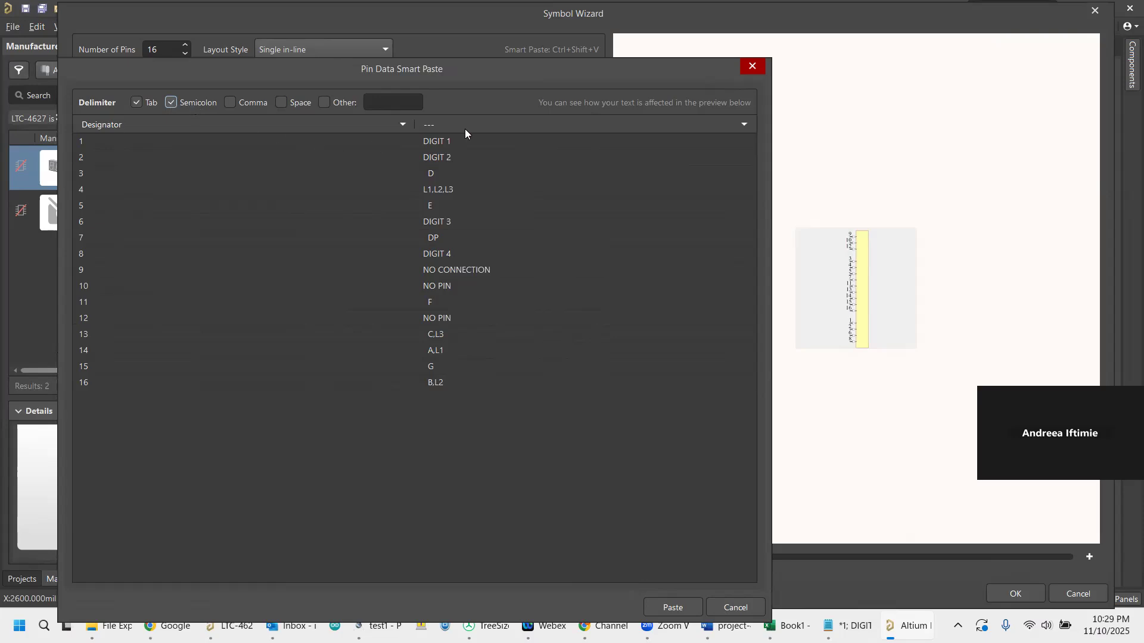
left_click(745, 125)
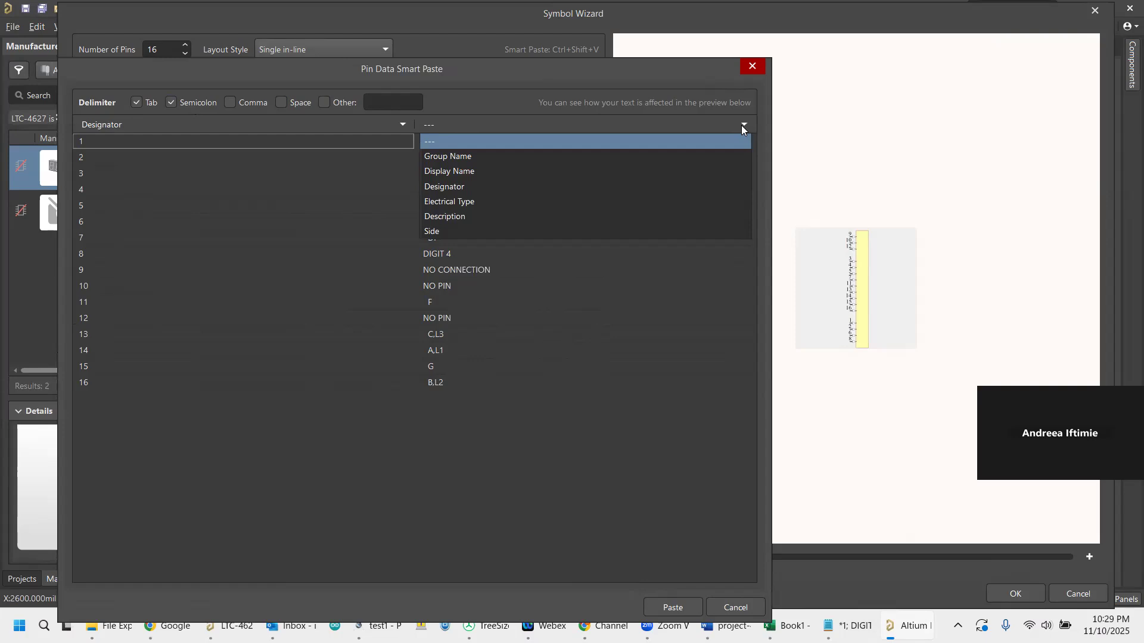
left_click(468, 173)
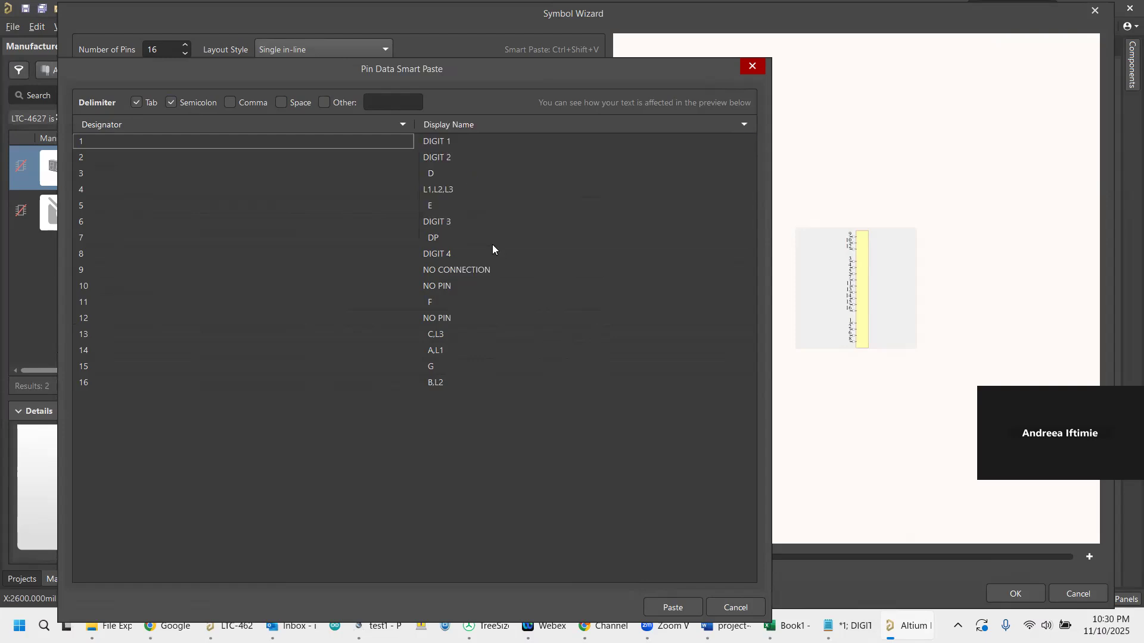
left_click(673, 607)
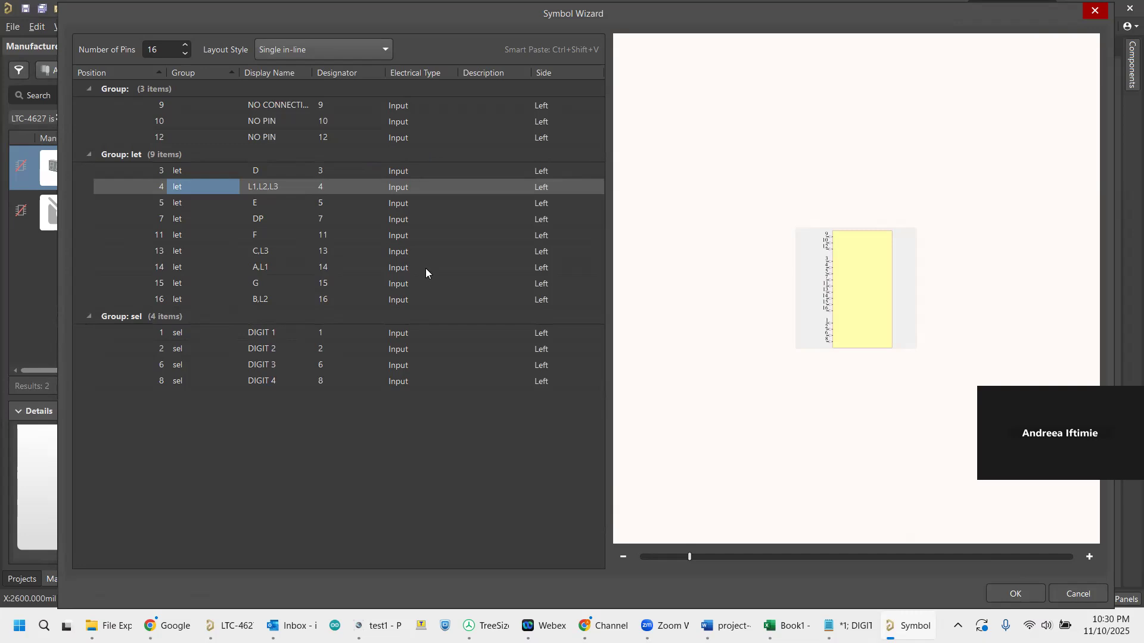
Set the electrical type of pins 9, 10 and 12 to Passive and generate the symbol from the wizard.
left_click(416, 103)
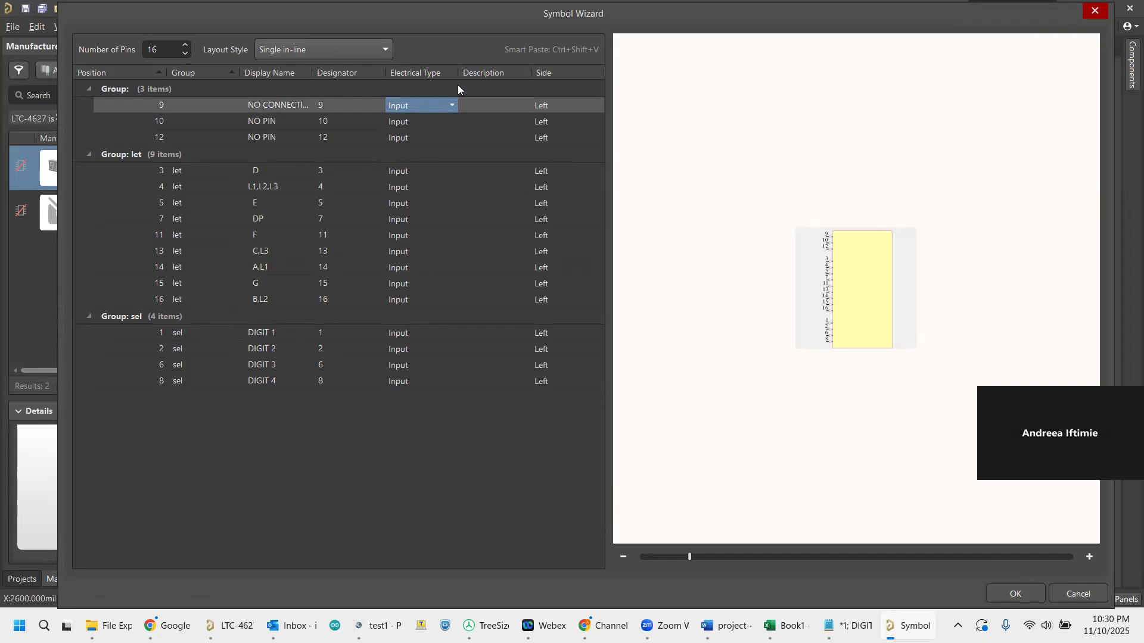
left_click(452, 105)
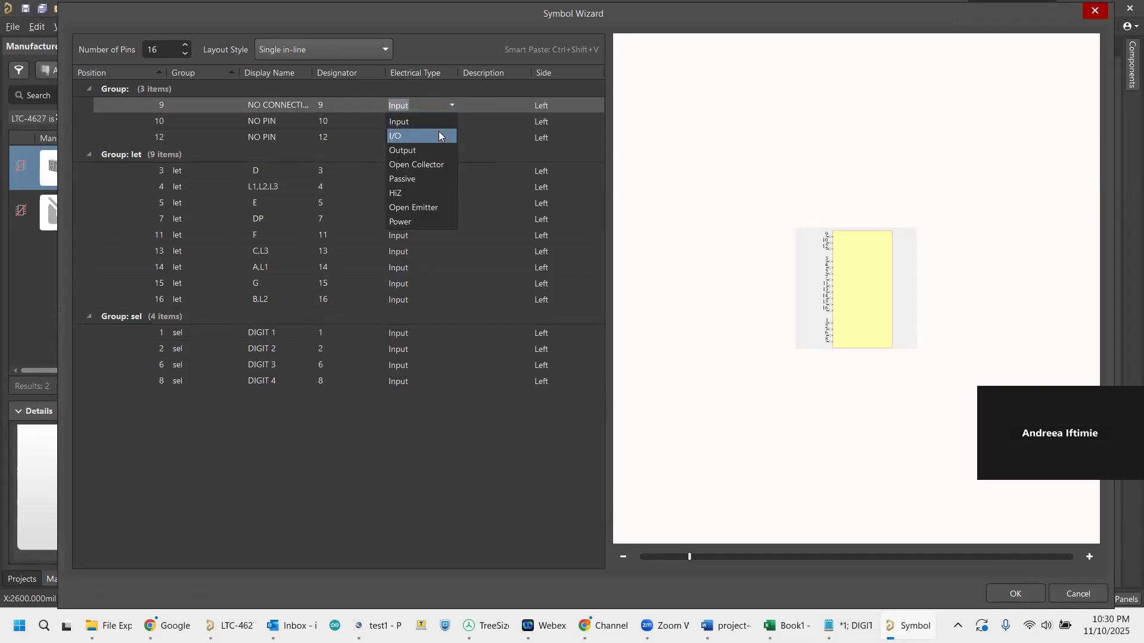
left_click(443, 179)
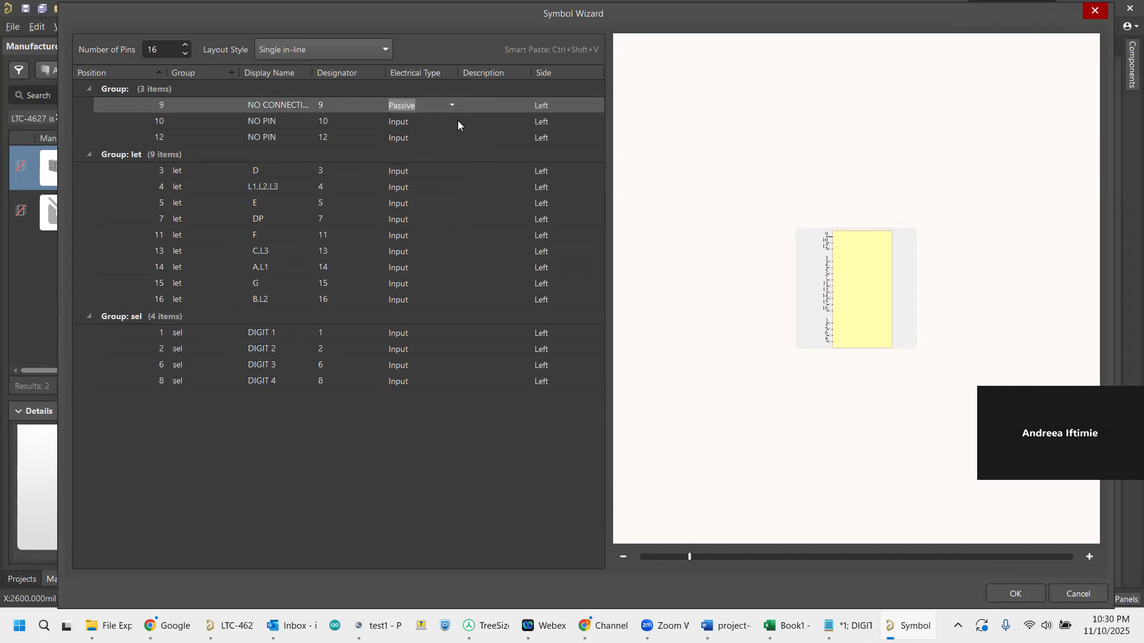
left_click(453, 121)
left_click(452, 121)
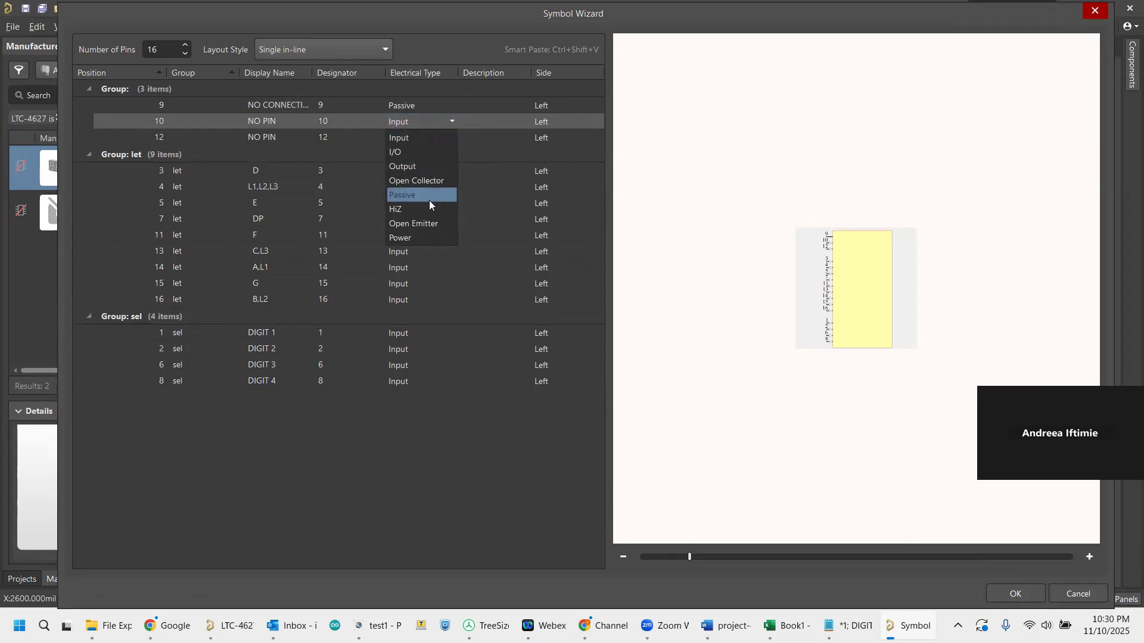
left_click(429, 200)
left_click(456, 137)
left_click(453, 137)
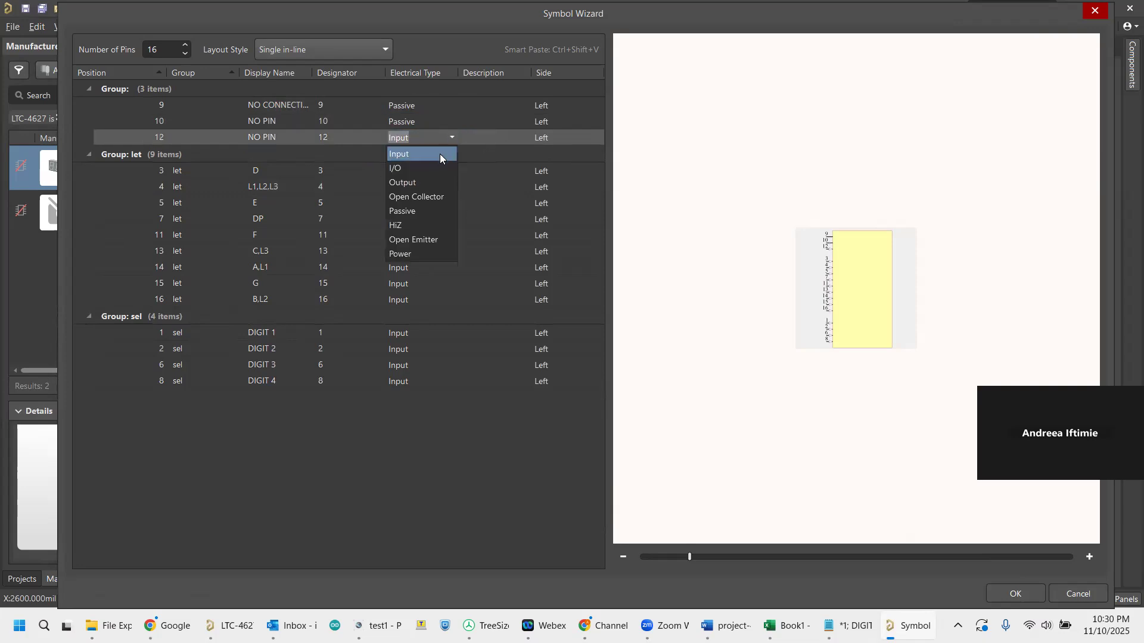
left_click(431, 212)
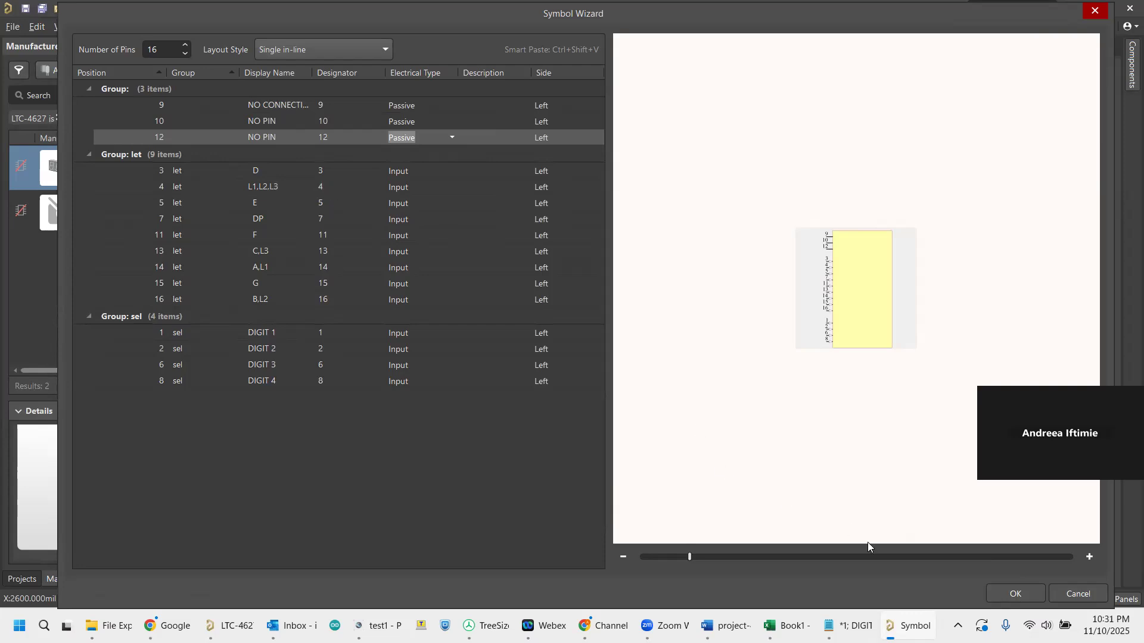
left_click(1017, 593)
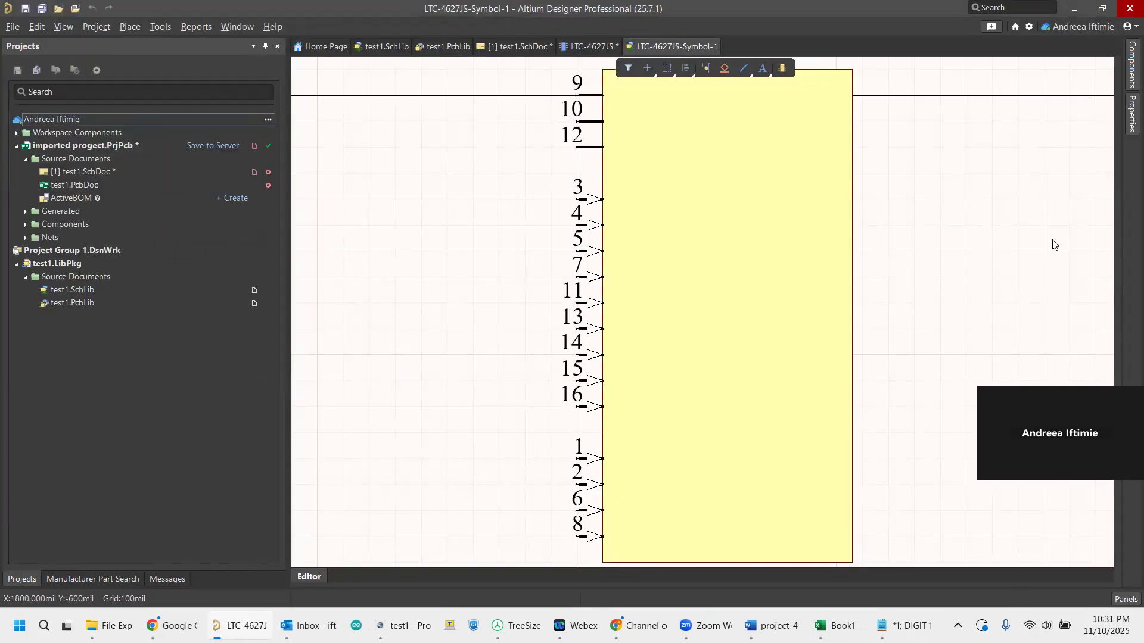
Select all the symbol's pins and make their names visible.
left_click(1129, 116)
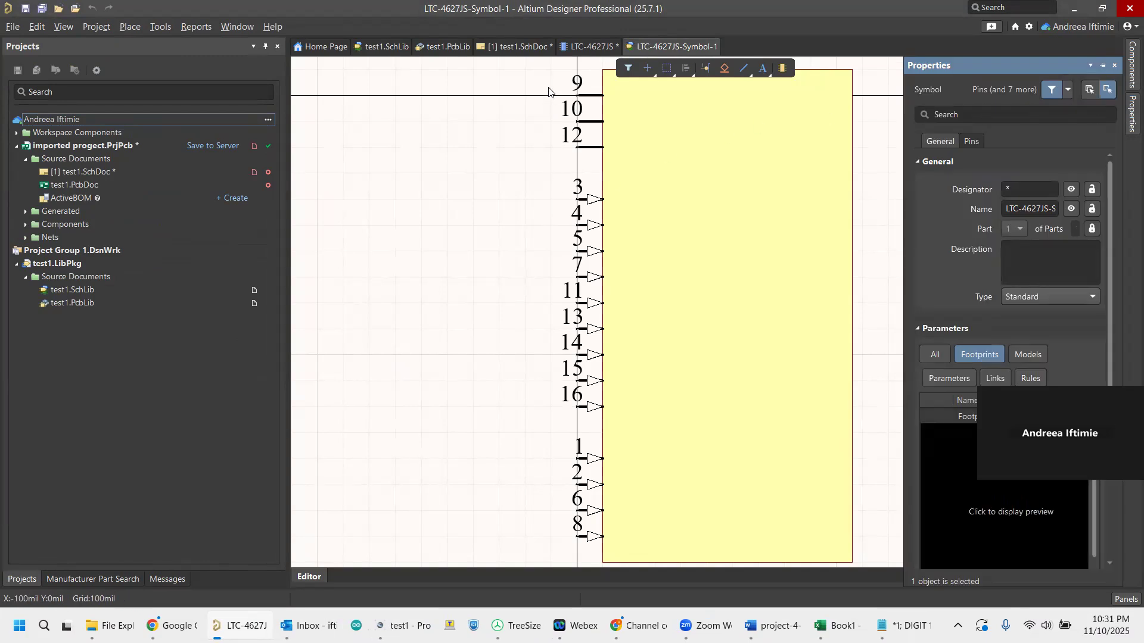
left_click_drag(550, 60, 638, 561)
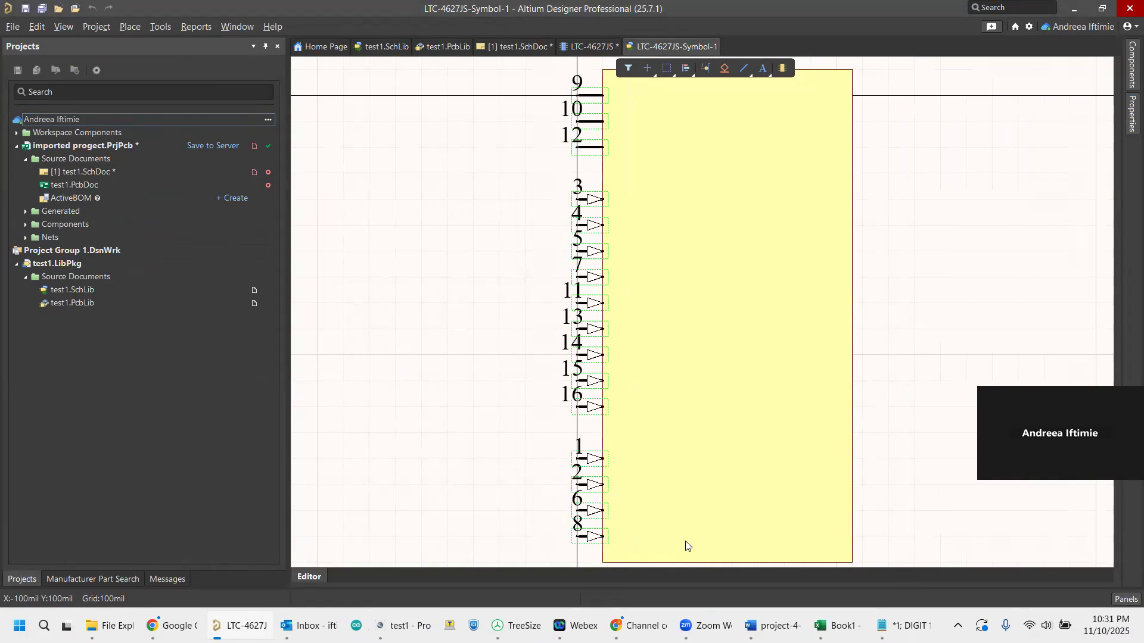
left_click(1129, 116)
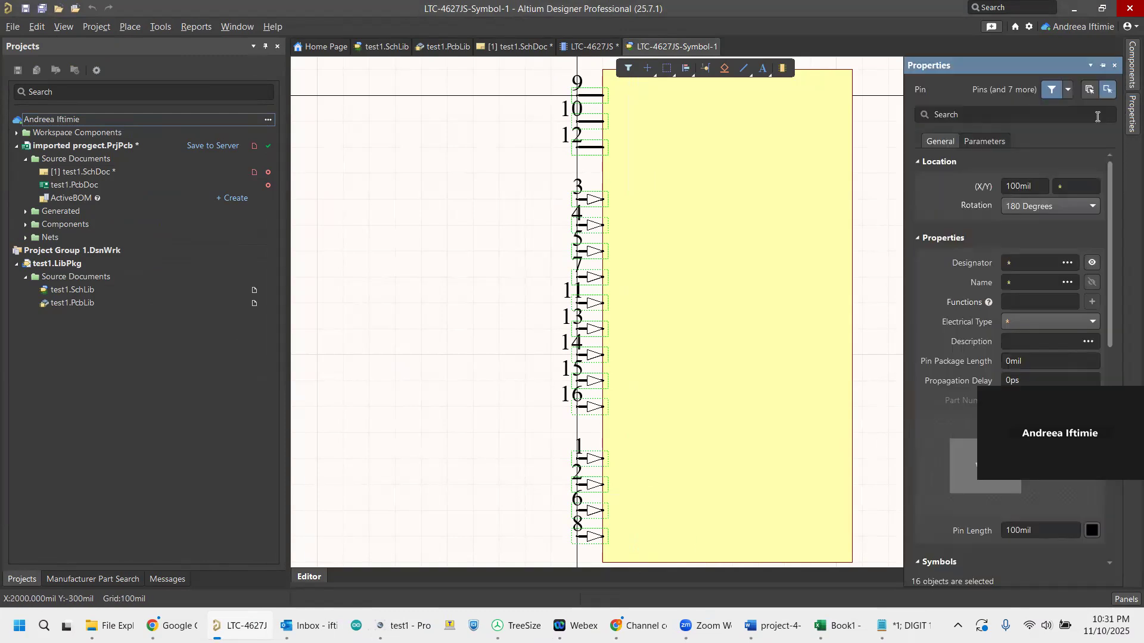
left_click(1091, 283)
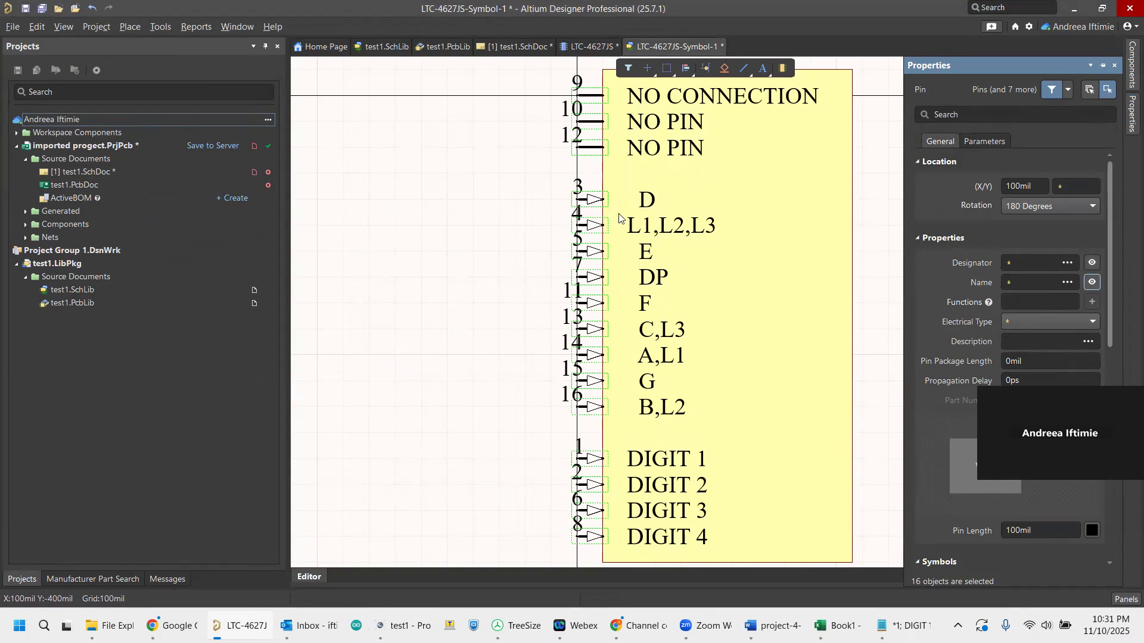
Consult the Word project schematic and reorder the segment pins from top to bottom as A,L1; B,L2; C,L3; D; E; F; G; DP; L1,L2,L3.
left_click(589, 407, "shift")
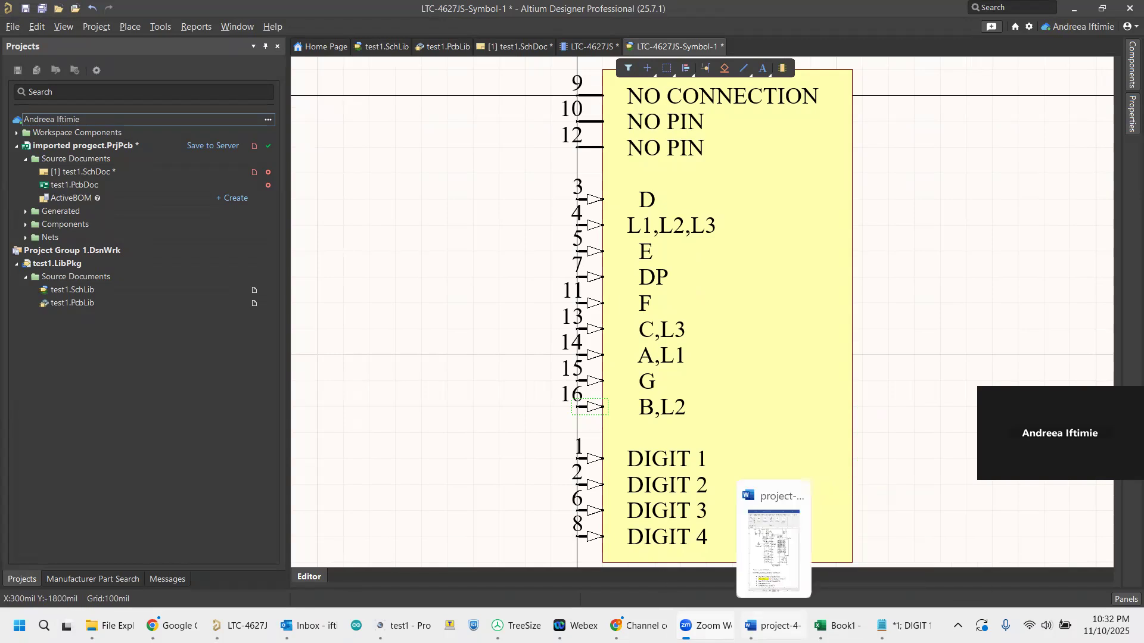
left_click(773, 626)
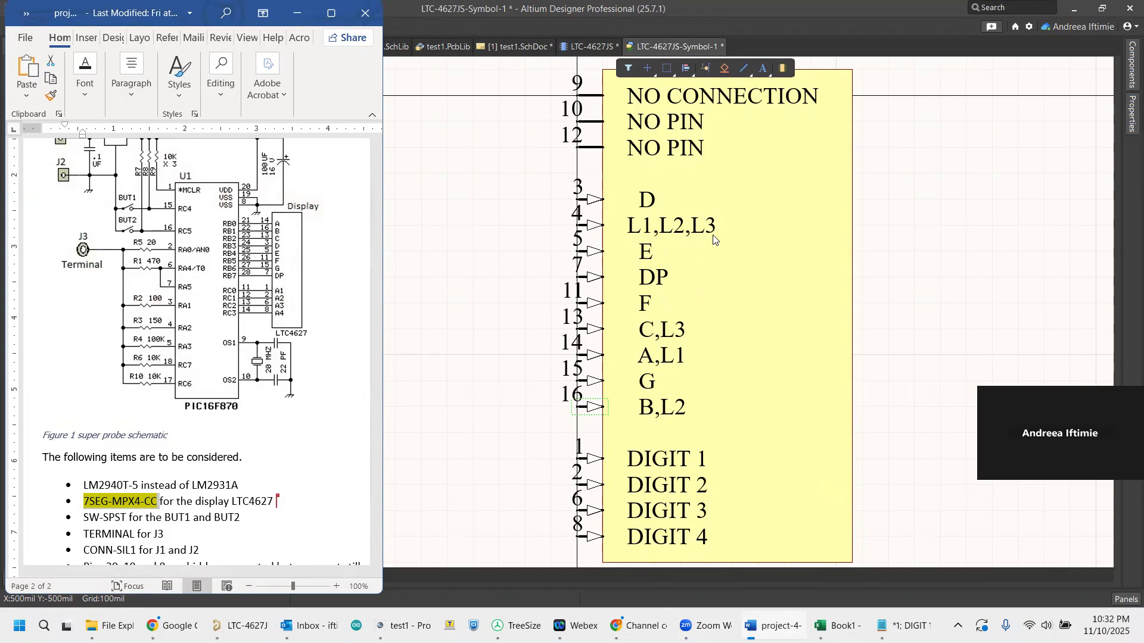
left_click(588, 408)
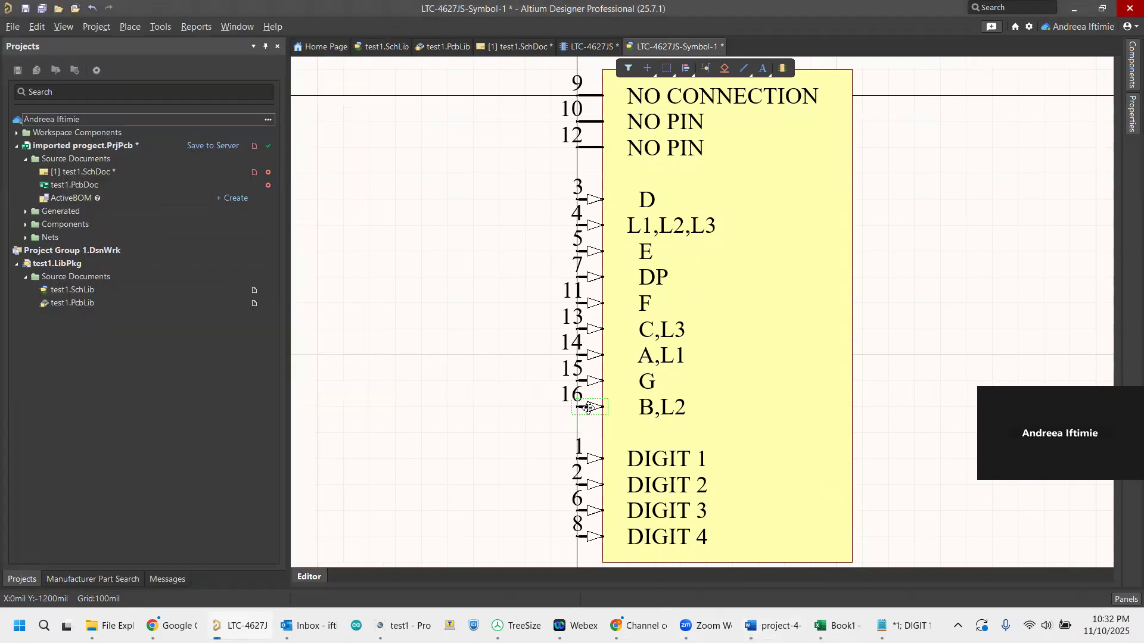
mouse_move(588, 408)
left_mouse_down()
mouse_move(587, 176)
mouse_move(584, 402)
left_mouse_up()
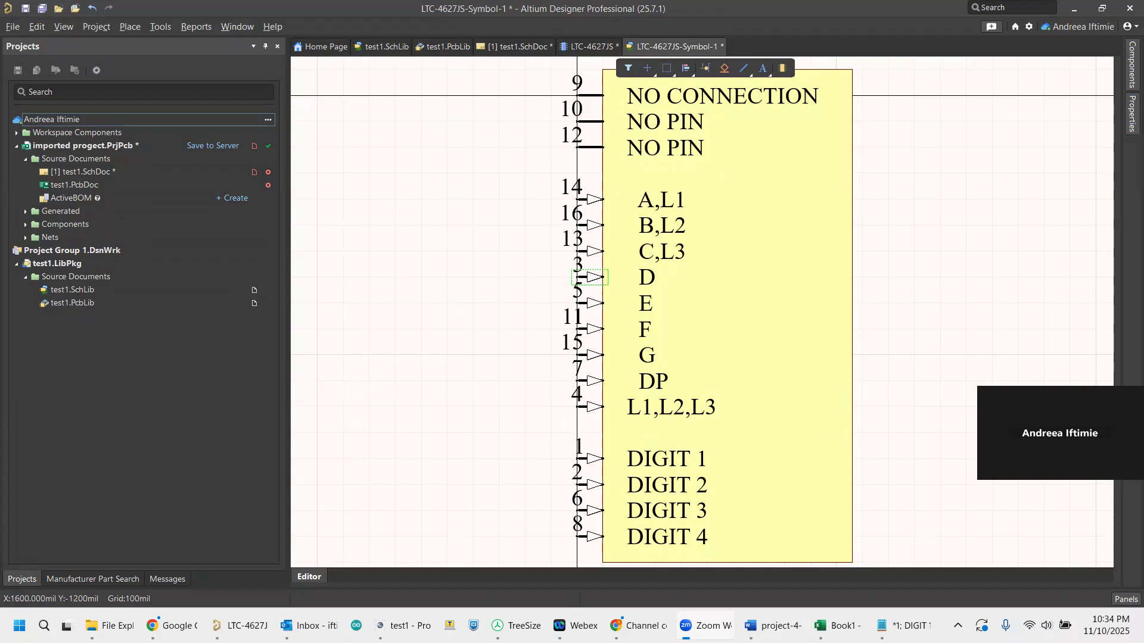
Set the symbol's designator to "Display?" in its general properties.
left_click(1132, 112)
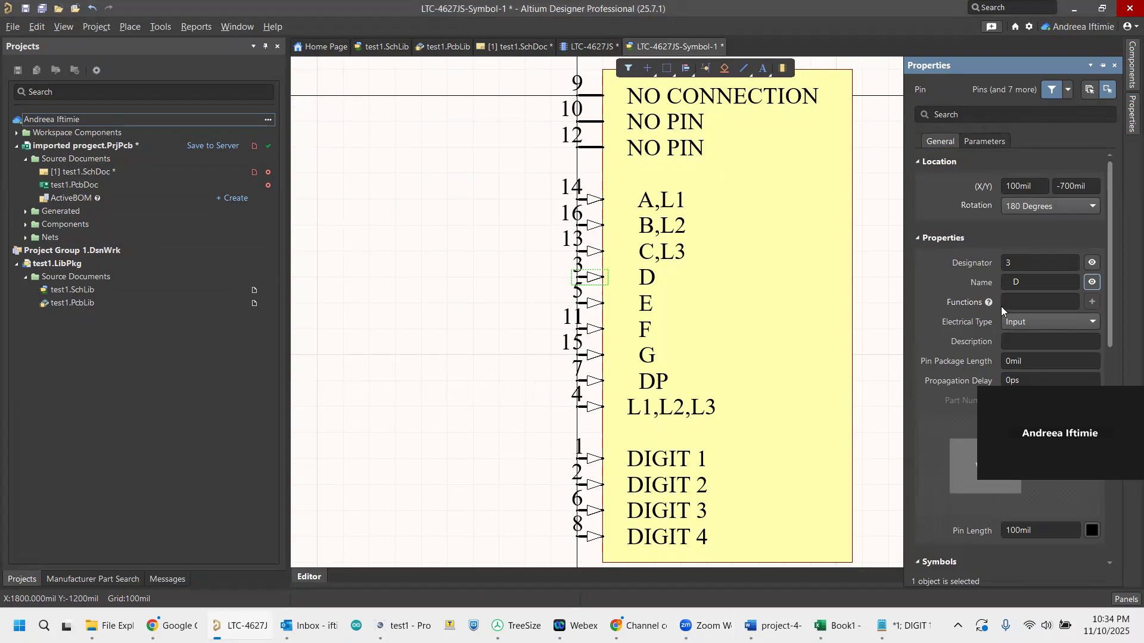
left_click(799, 245)
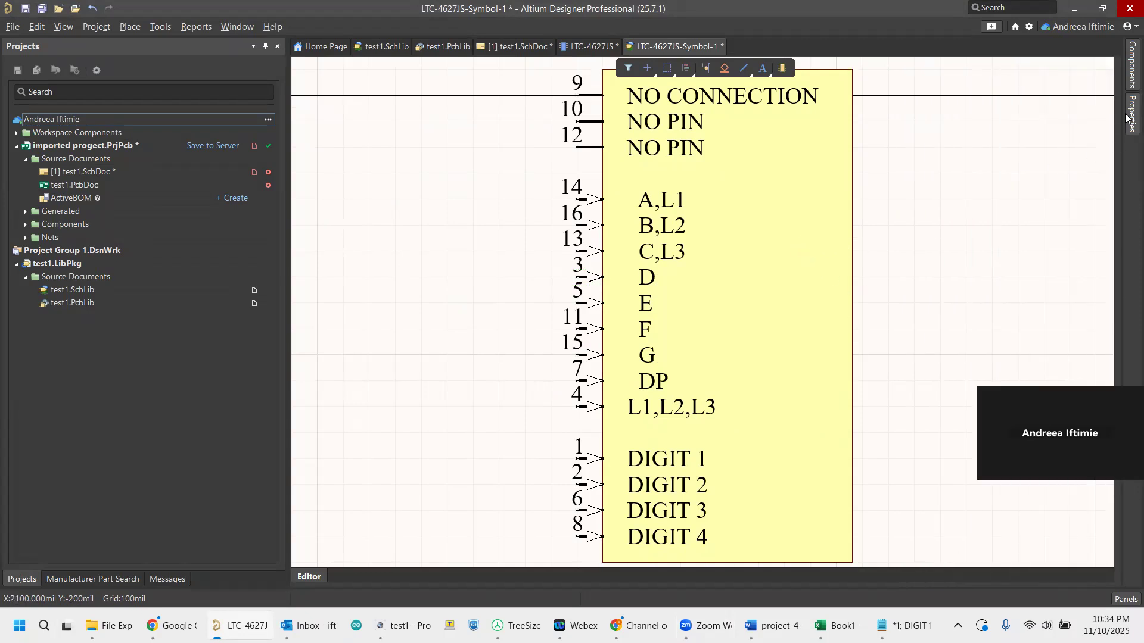
mouse_move(1126, 125)
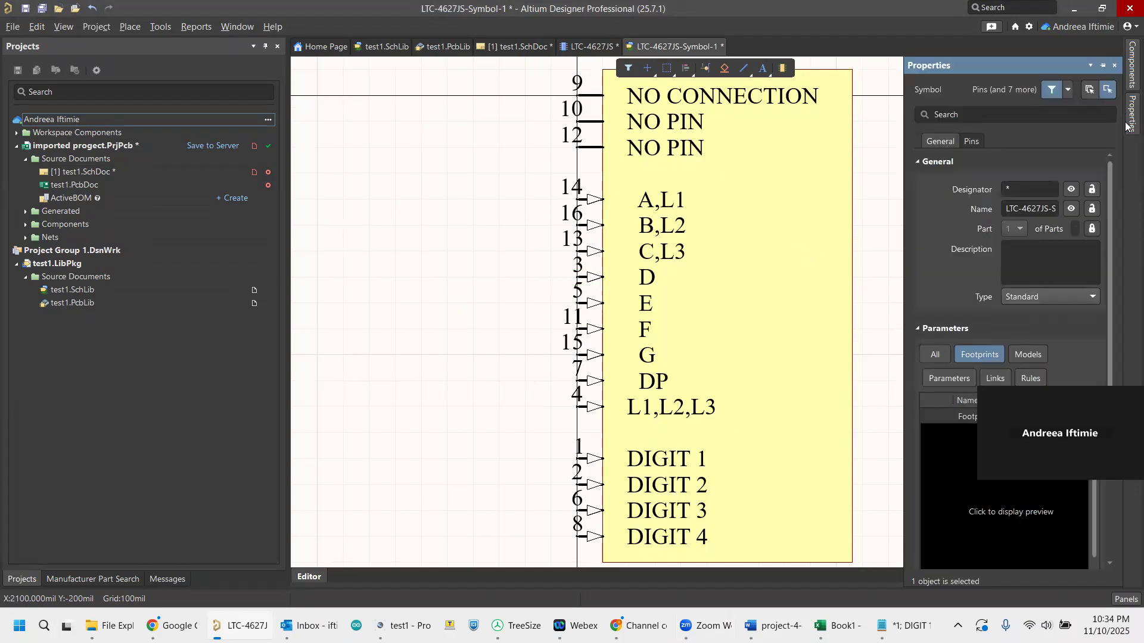
left_click(1008, 190)
type("*")
left_click_drag(1018, 187, 999, 191)
type("D")
type("isplay?")
Enter "4 digit 7-seg display" as the symbol's description.
left_click(1011, 249)
type("4 digit ")
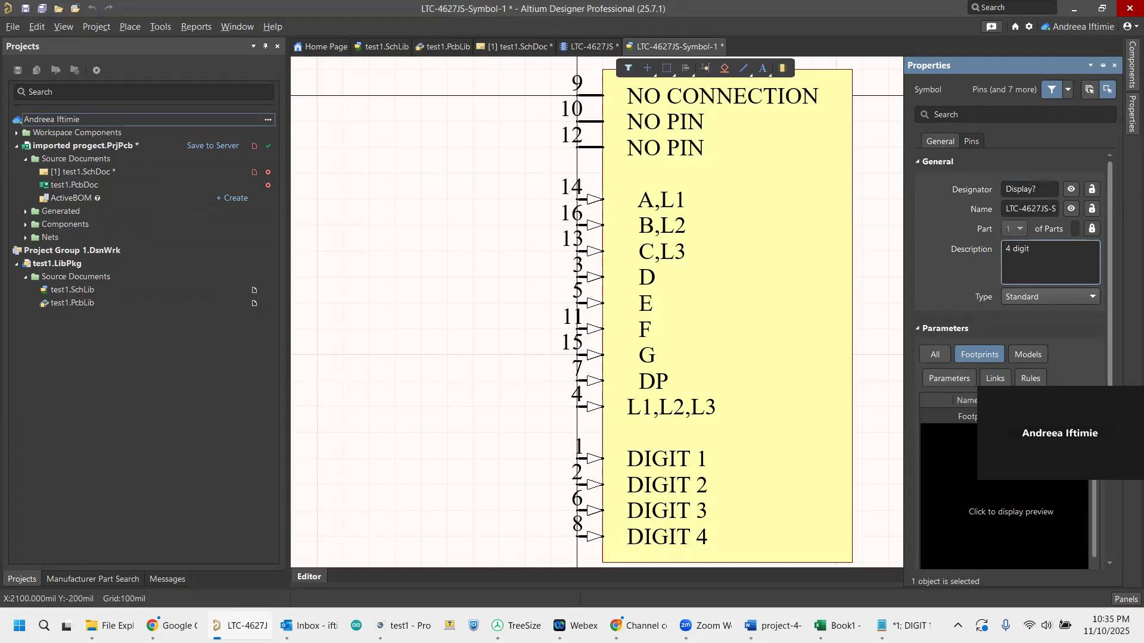
type("7-seg display")
Open the Component Pin Editor for the symbol's pins, keep the list sorted by designator, and widen the Name column.
left_click(969, 141)
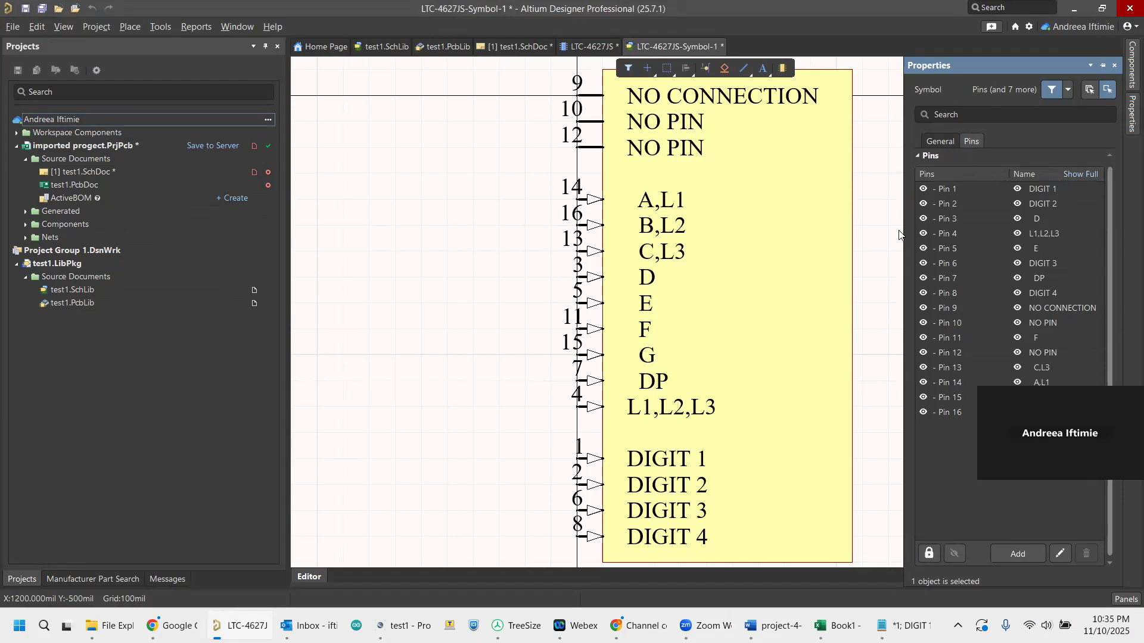
left_click_drag(904, 244, 775, 244)
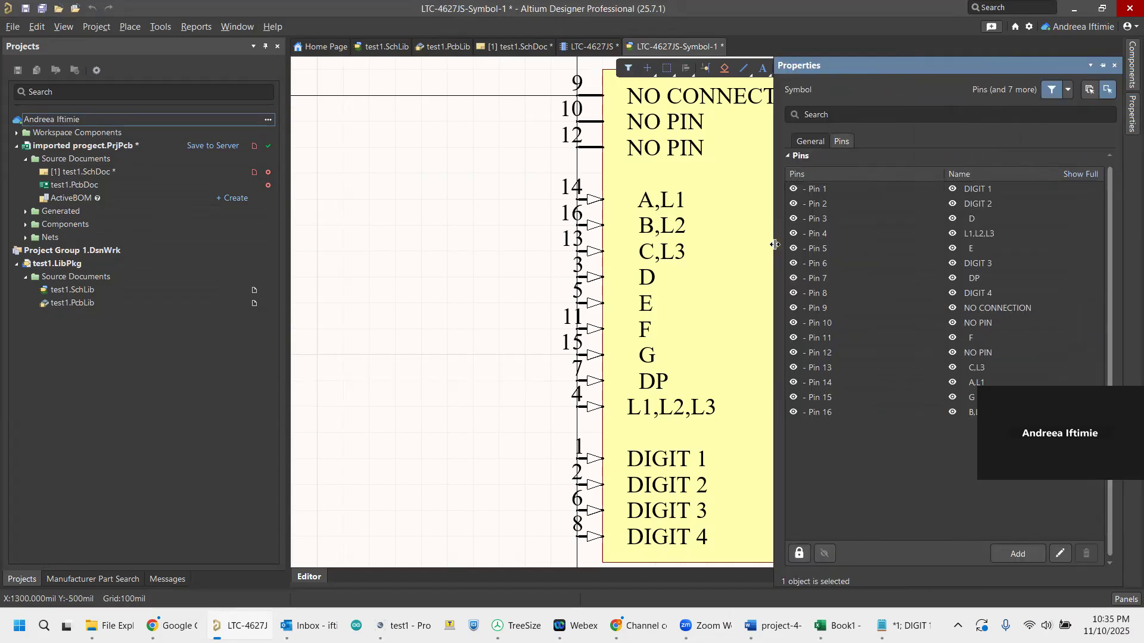
left_click(1065, 556)
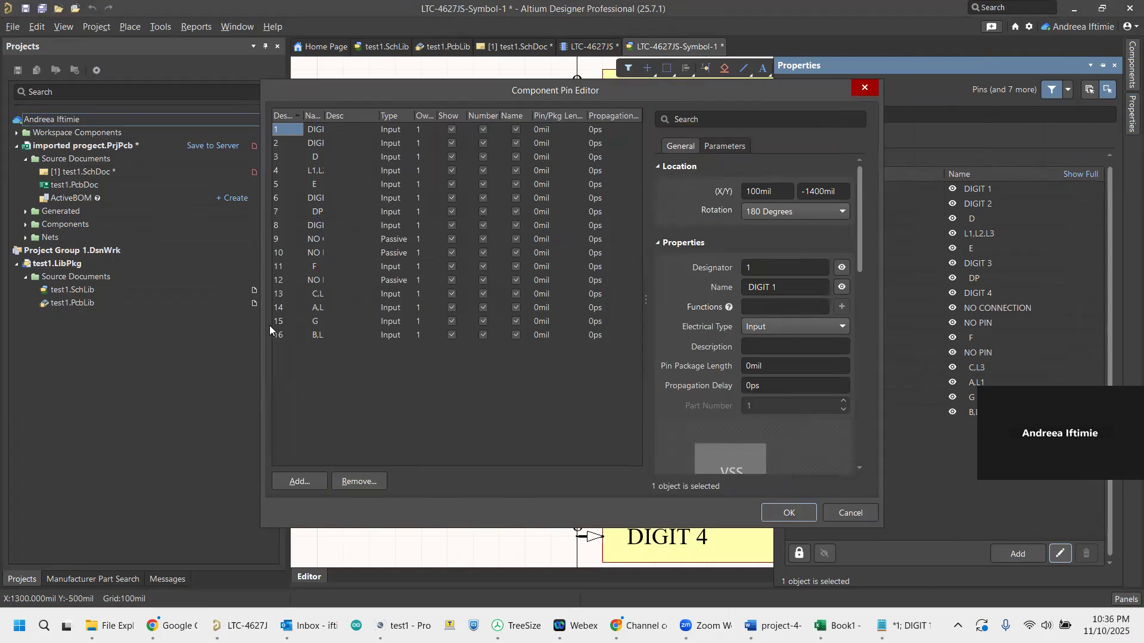
left_click(321, 115)
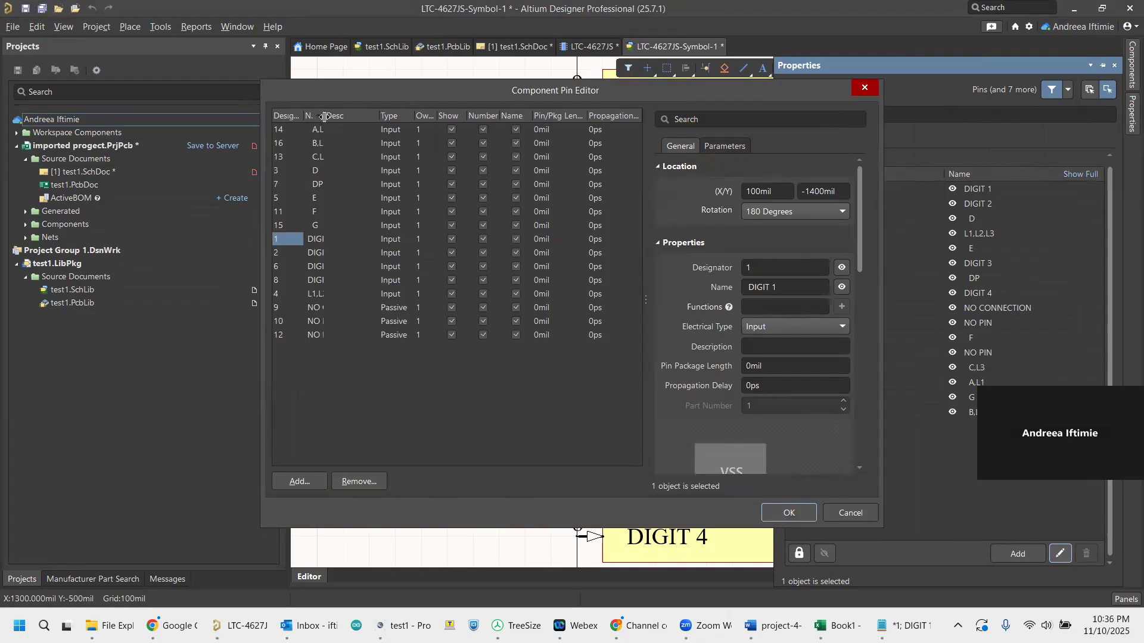
left_click(286, 115)
left_click_drag(325, 119, 375, 126)
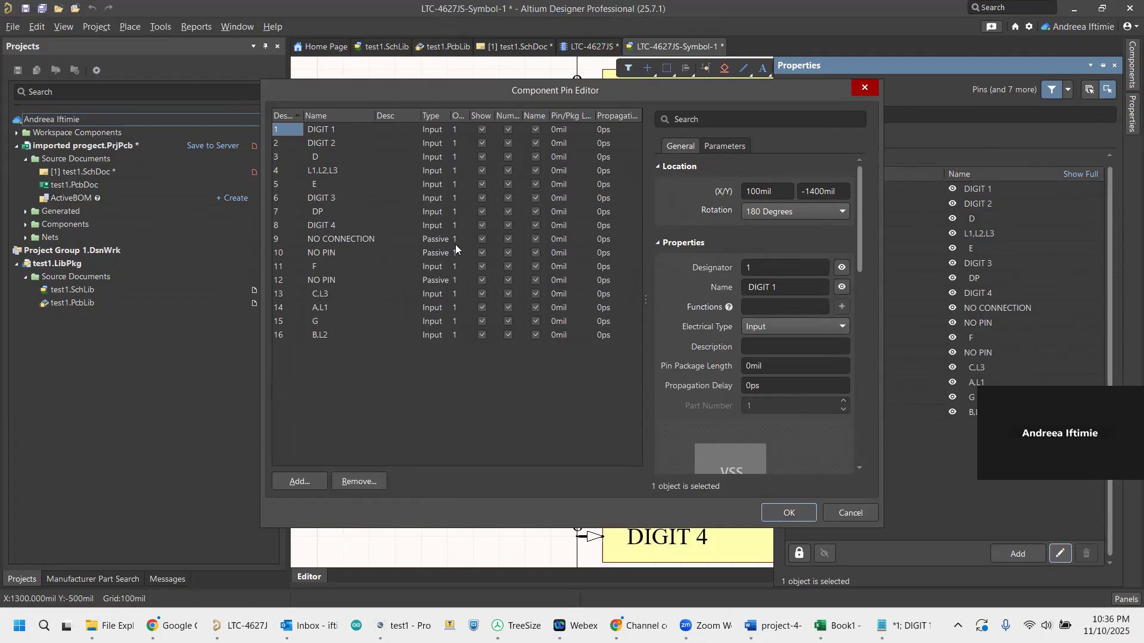
Hide pins 9, 10 and 12 along with their numbers and names, and apply the pin changes.
left_click(483, 238)
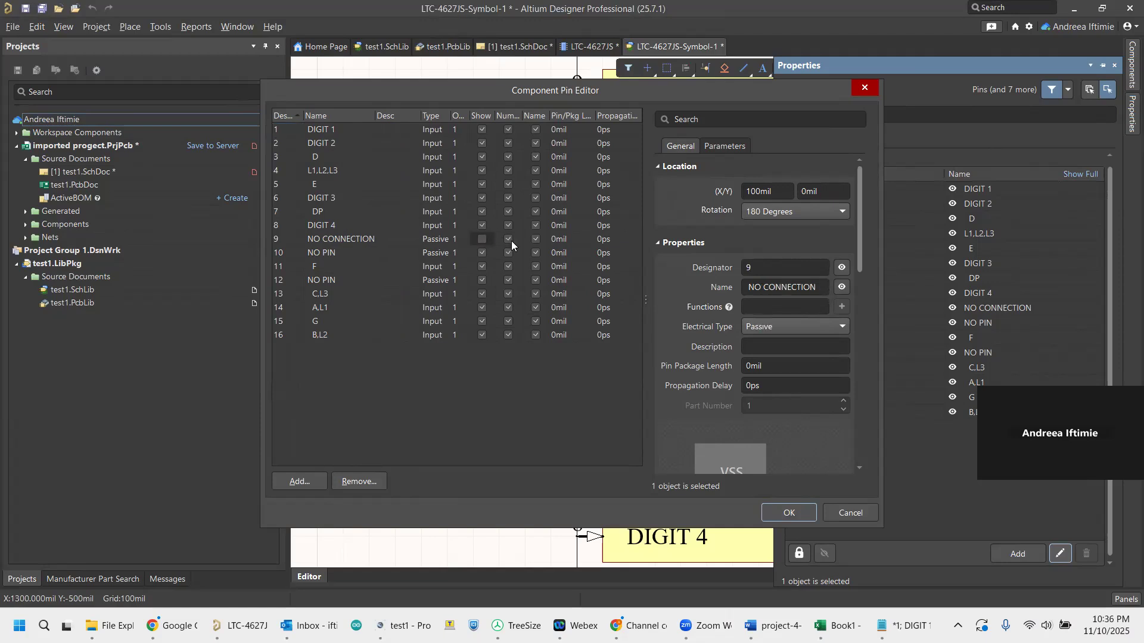
left_click(507, 239)
left_click(535, 238)
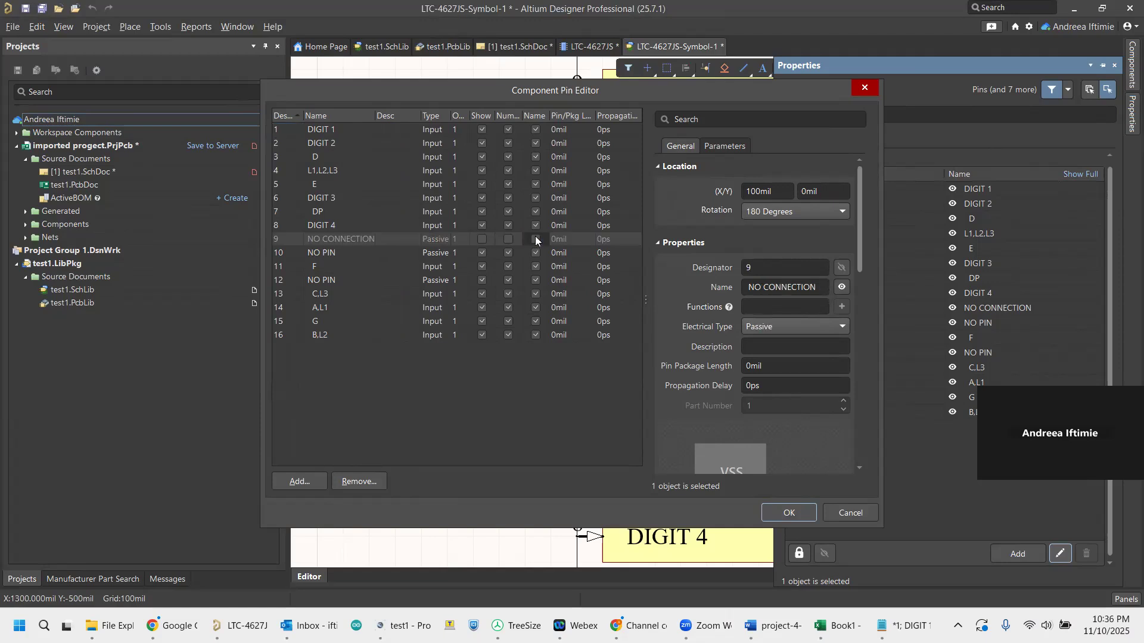
left_click(482, 253)
left_click(509, 253)
left_click(535, 252)
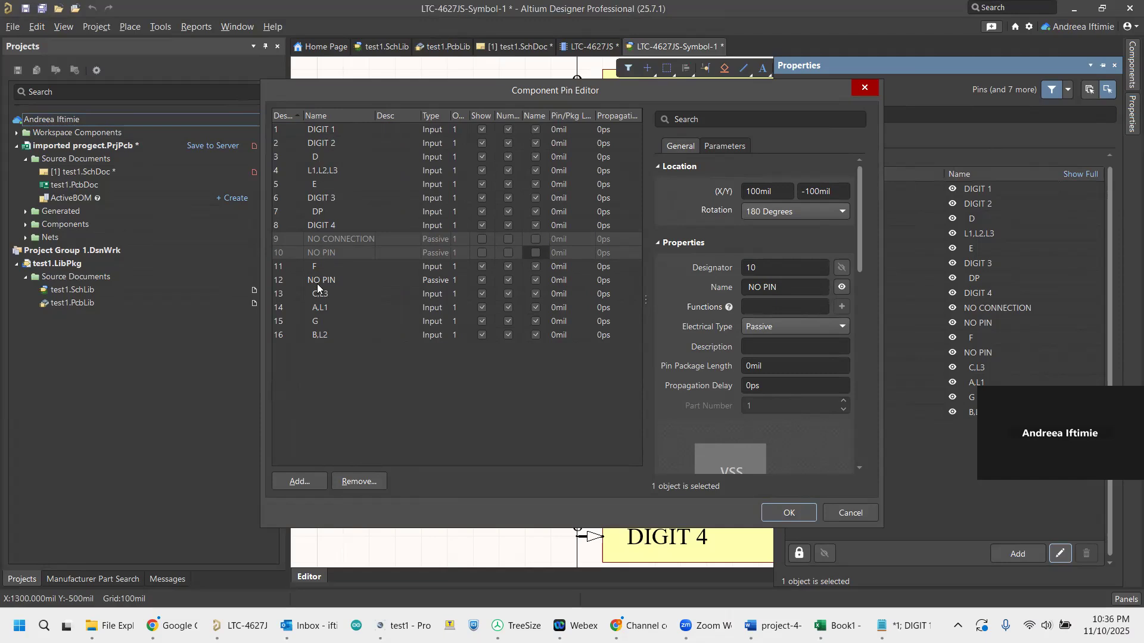
left_click(481, 280)
left_click(508, 280)
left_click(535, 280)
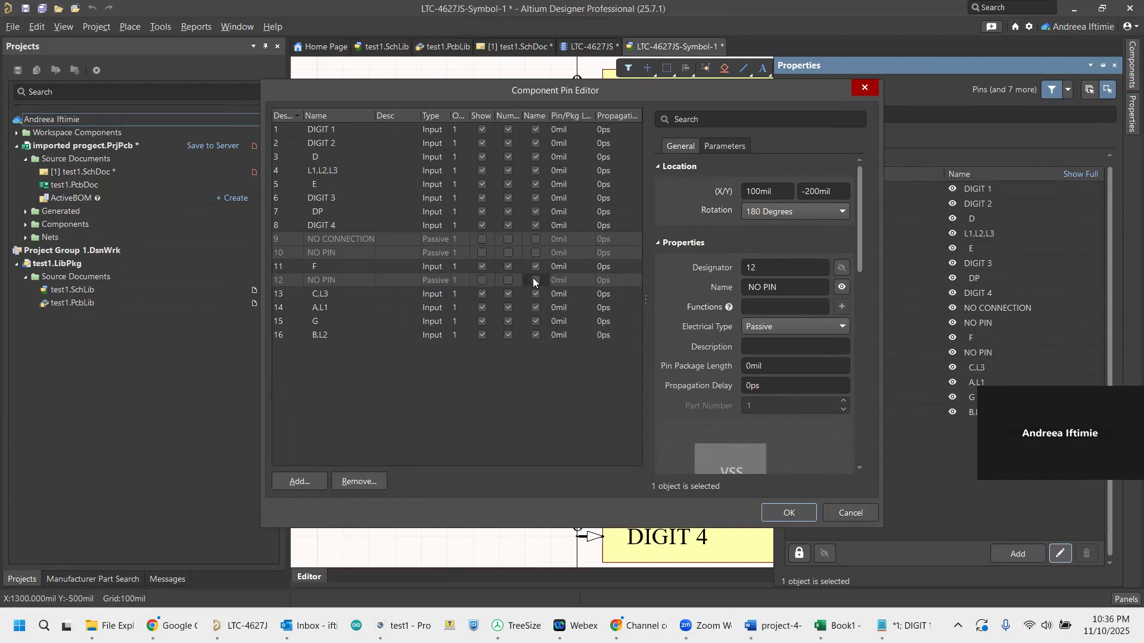
left_click(791, 512)
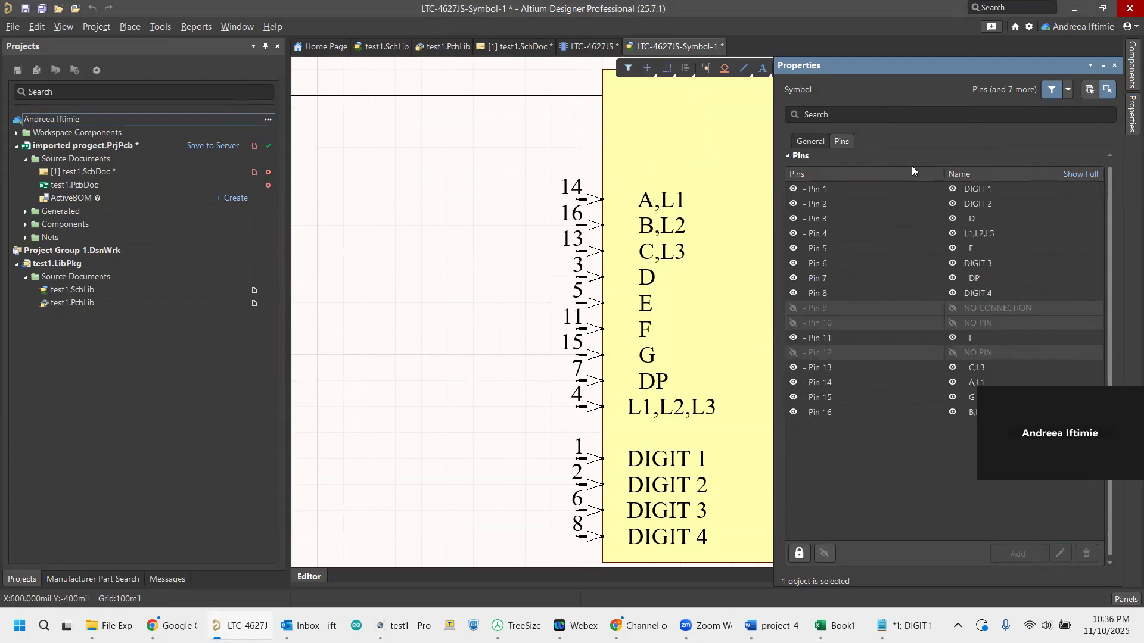
Shorten the symbol's body rectangle by lowering its upper edge to just above the A,L1 pin.
left_click(820, 139)
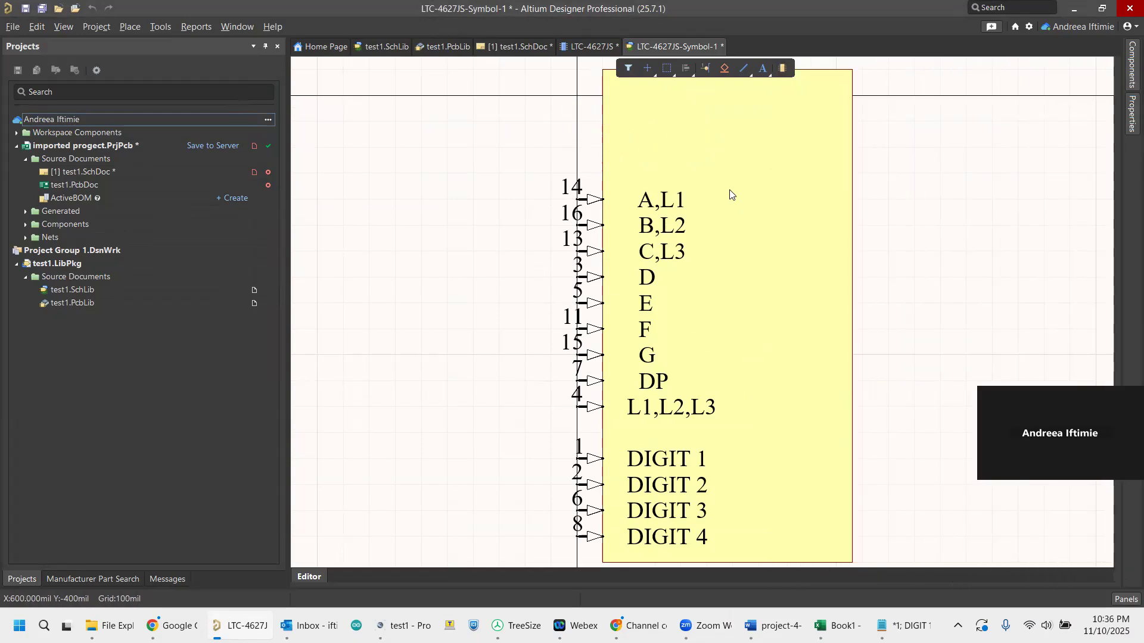
left_click(746, 152)
scroll(746, 152, "up", 1)
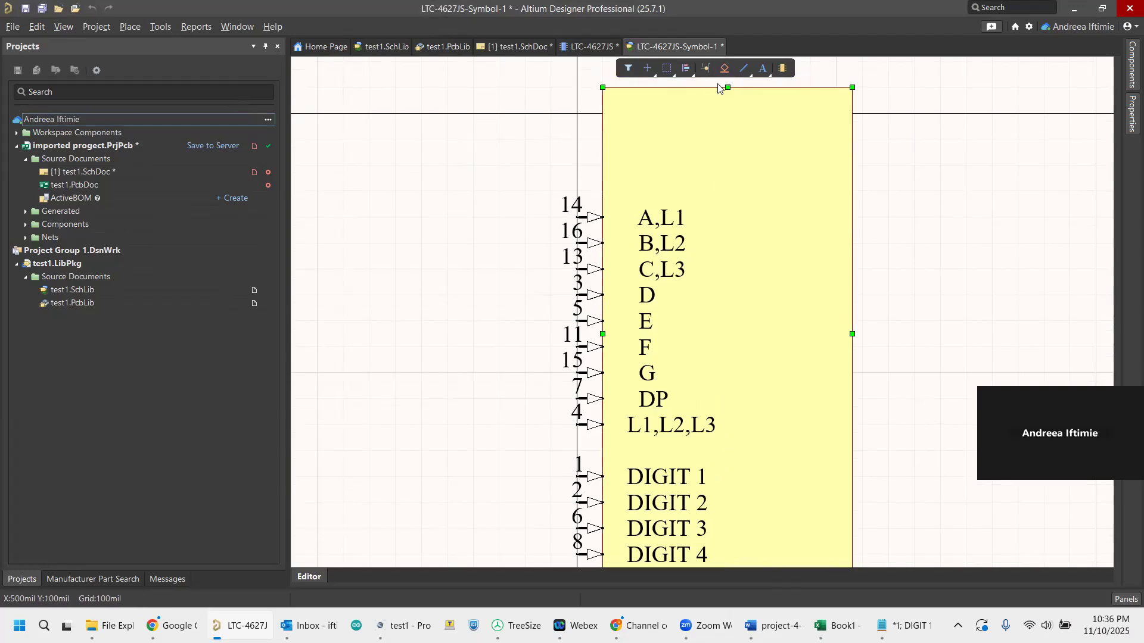
left_click_drag(729, 90, 733, 164)
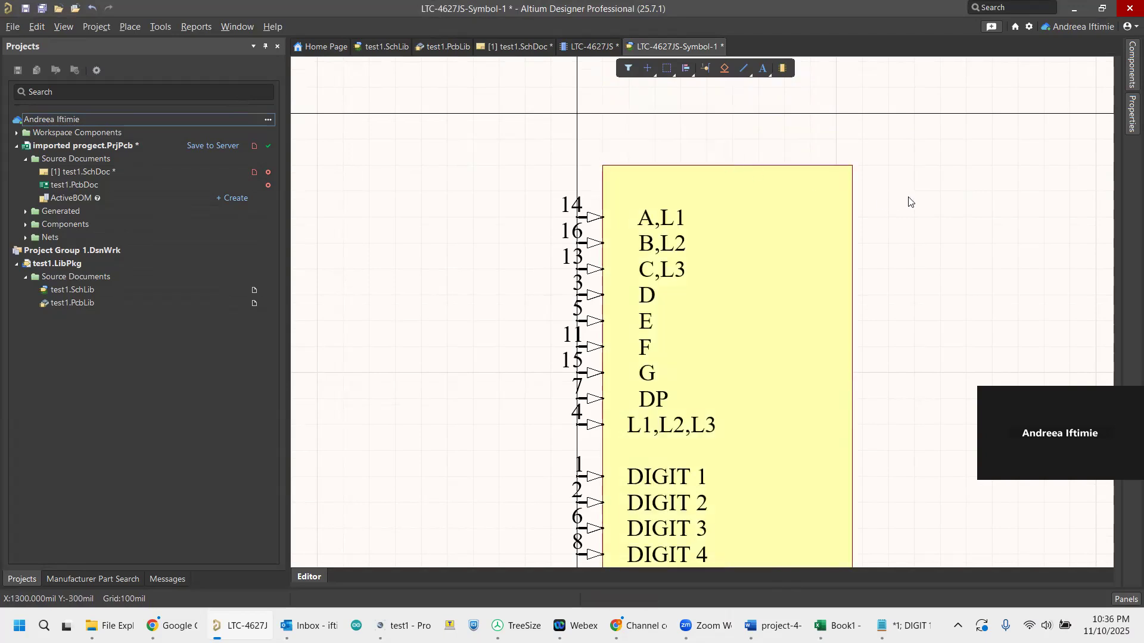
left_click(911, 203)
scroll(912, 203, "down", 2)
scroll(910, 203, "down", 1)
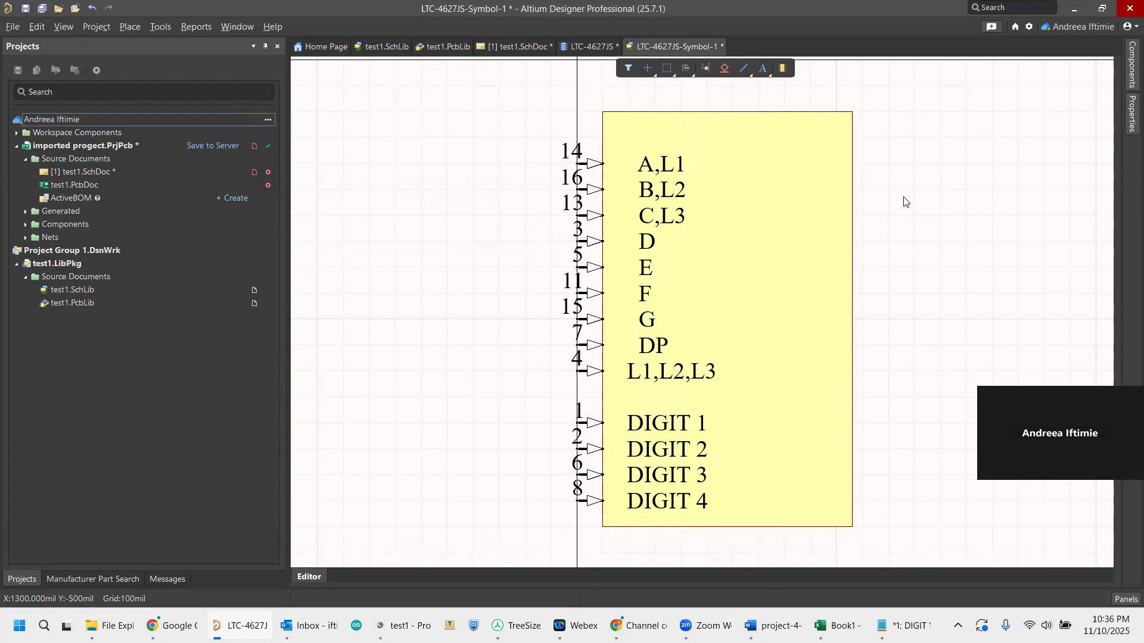
Save the LTC-4627JS-Symbol-1 symbol and return to the LTC-4627JS component document.
left_click(1131, 116)
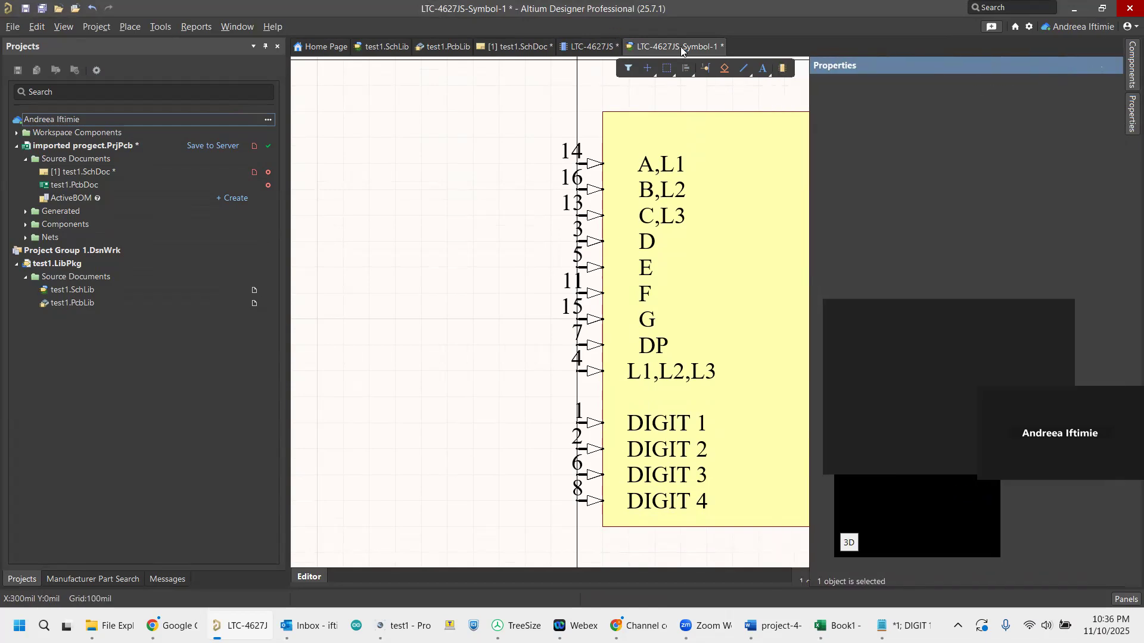
key("ctrl+s")
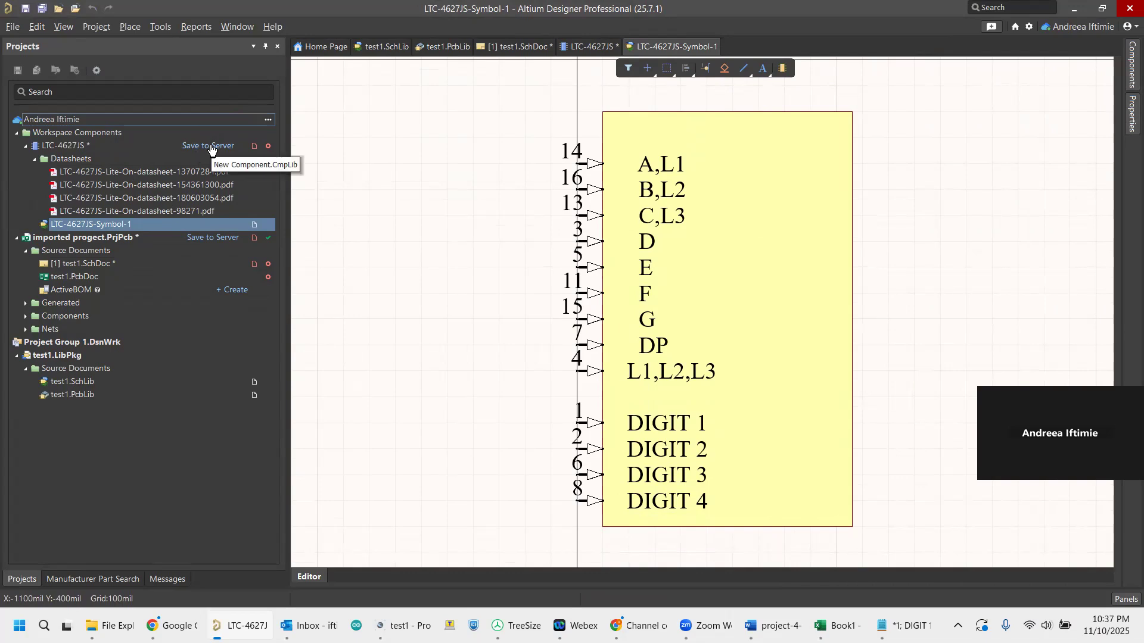
left_click(581, 42)
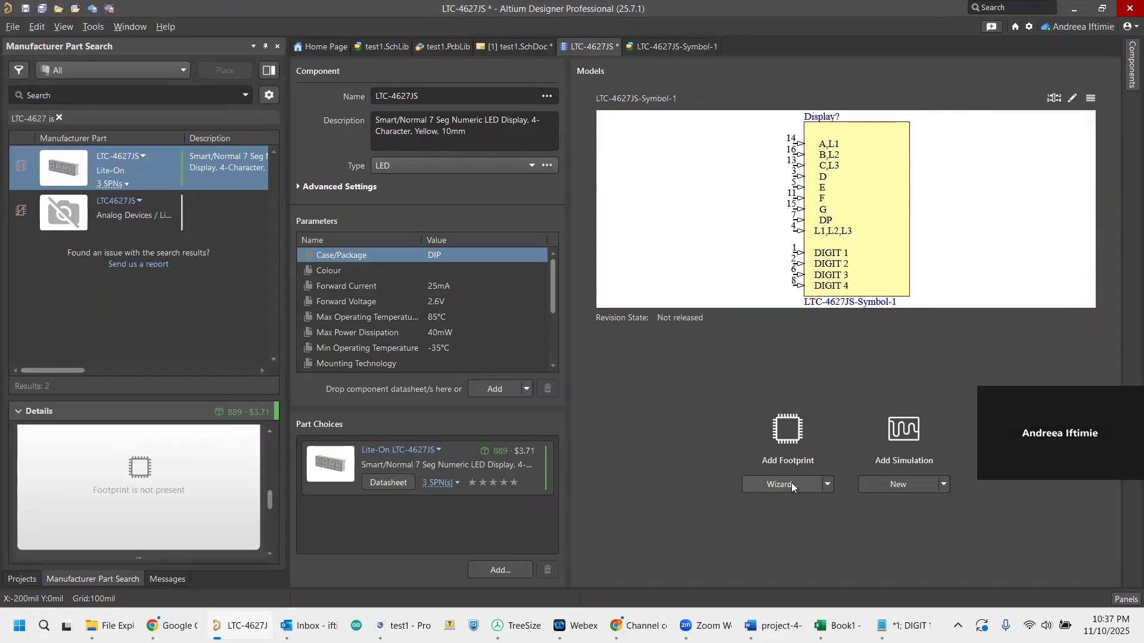
left_click(826, 485)
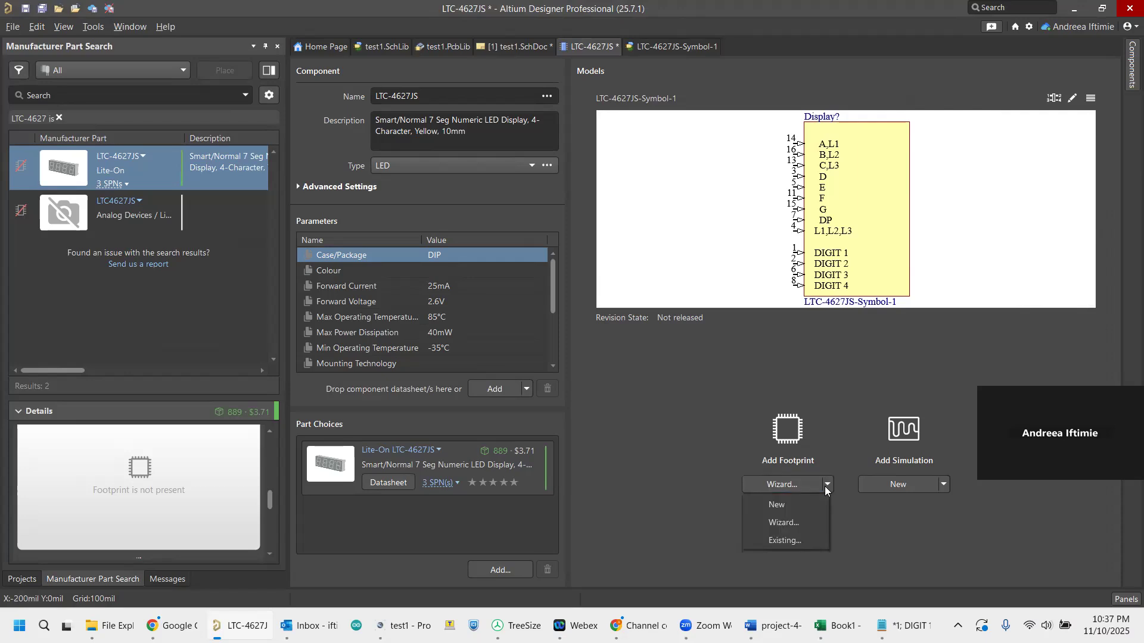
left_click(786, 524)
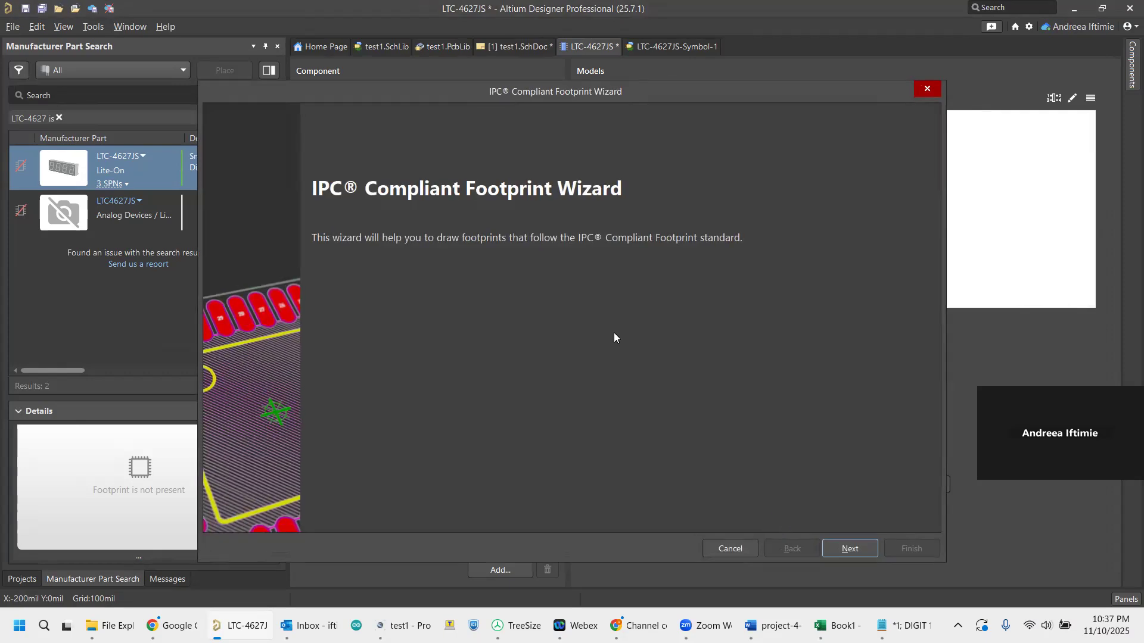
left_click(859, 548)
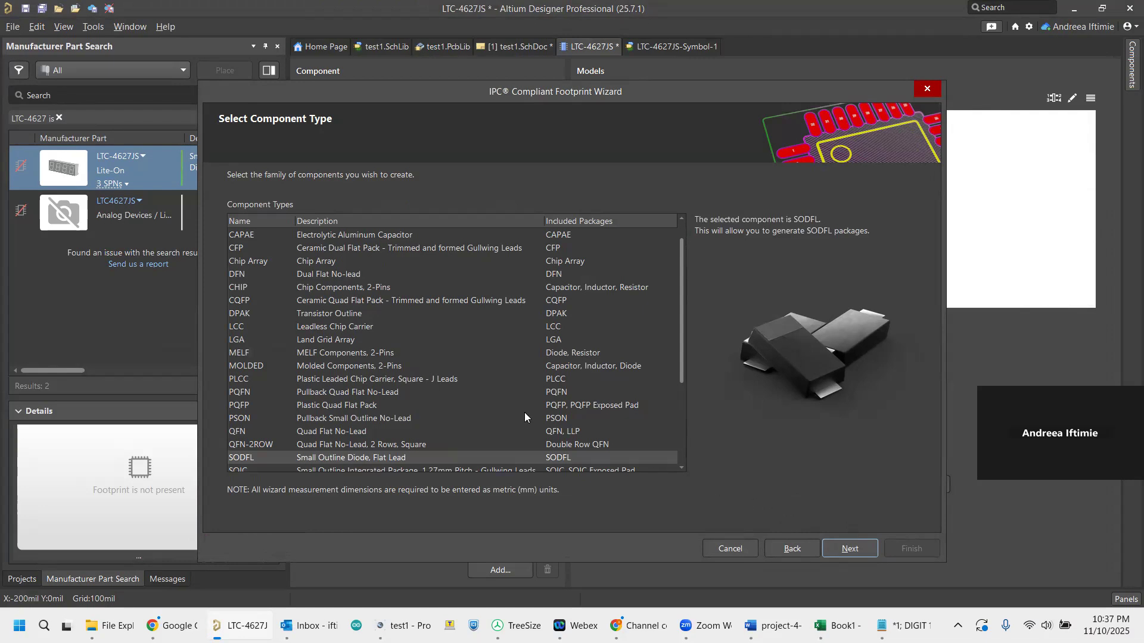
scroll(524, 412, "up", 1)
scroll(524, 413, "down", 5)
scroll(524, 412, "up", 3)
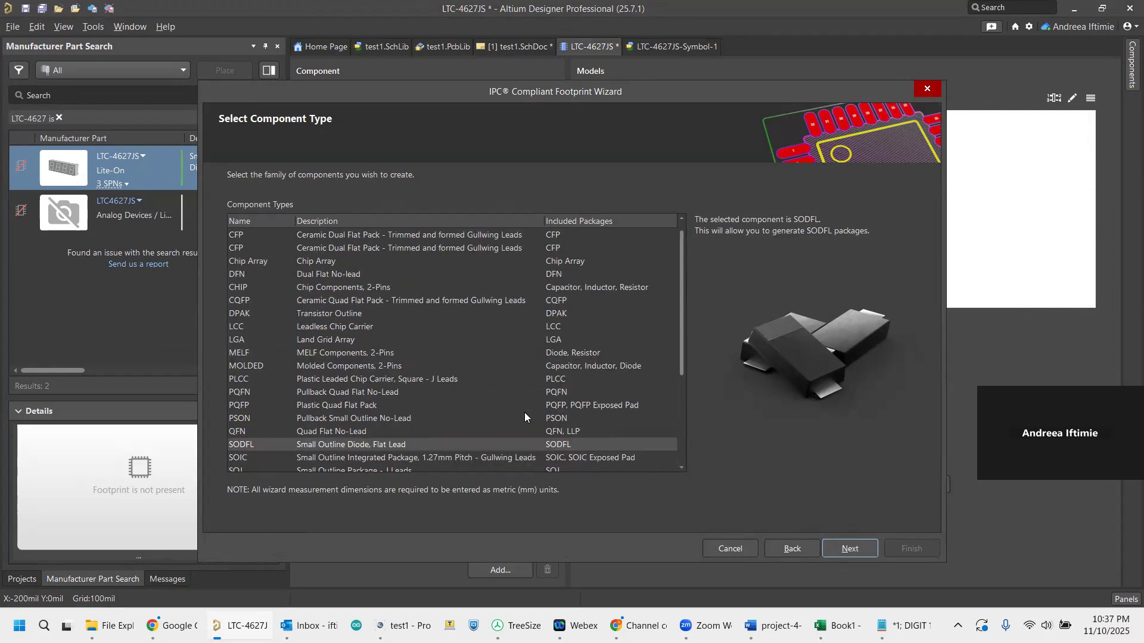
scroll(525, 413, "up", 1)
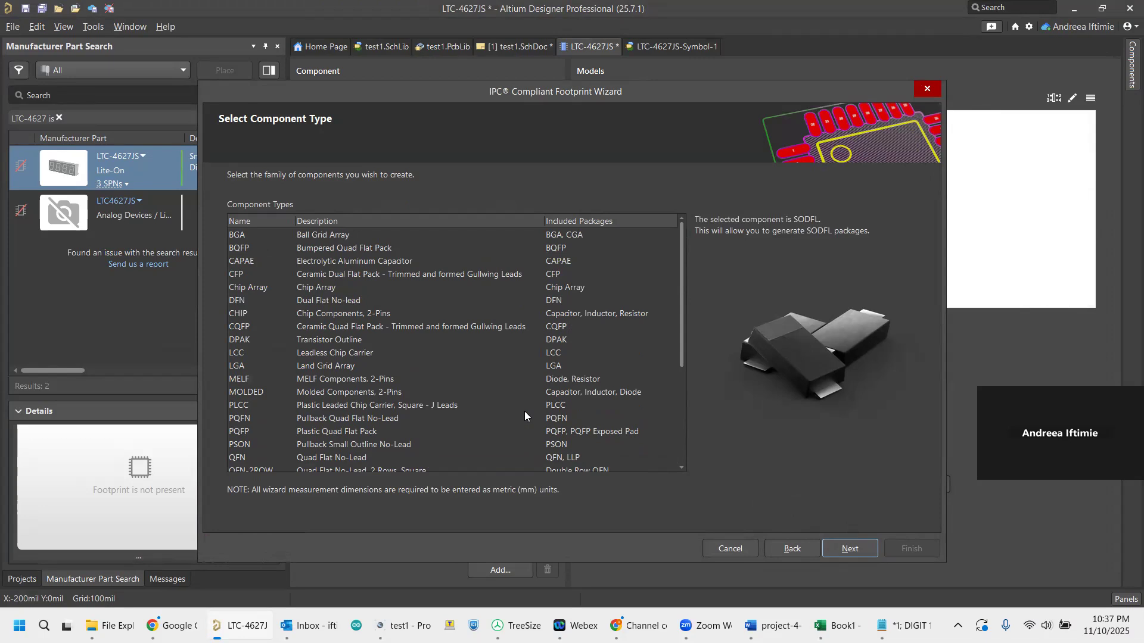
left_click(375, 274)
left_click(375, 300)
left_click(382, 328)
left_click(381, 353)
left_click(380, 367)
left_click(377, 393)
left_click(370, 419)
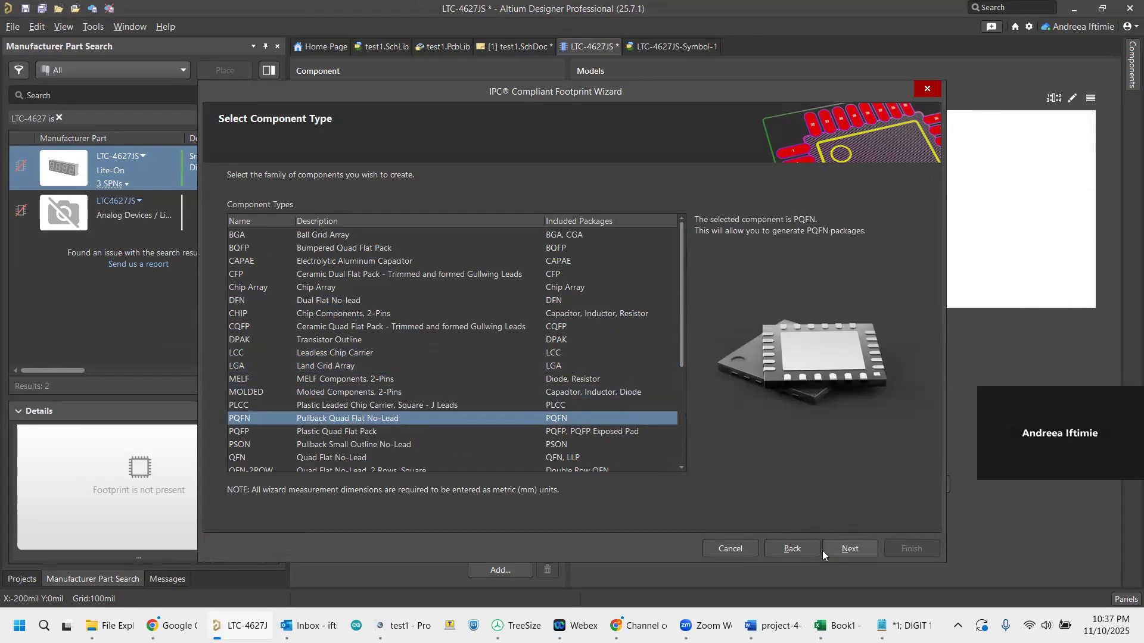
left_click(732, 549)
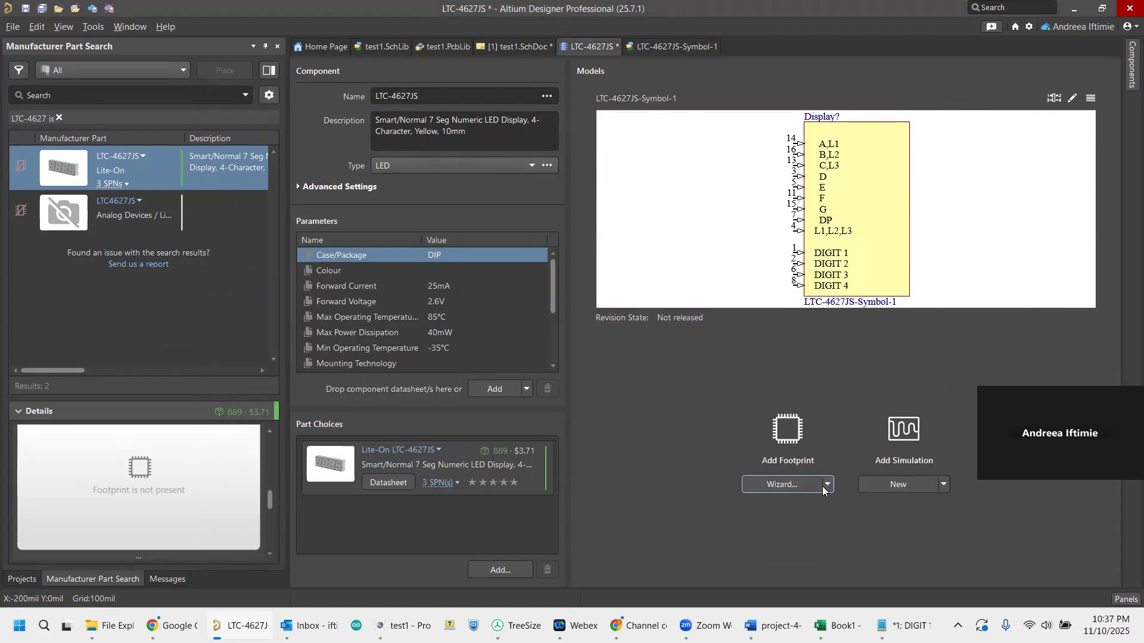
Add a new footprint to the component and choose the Dual In-line Packages (DIP) pattern in the Footprint Wizard.
left_click(828, 485)
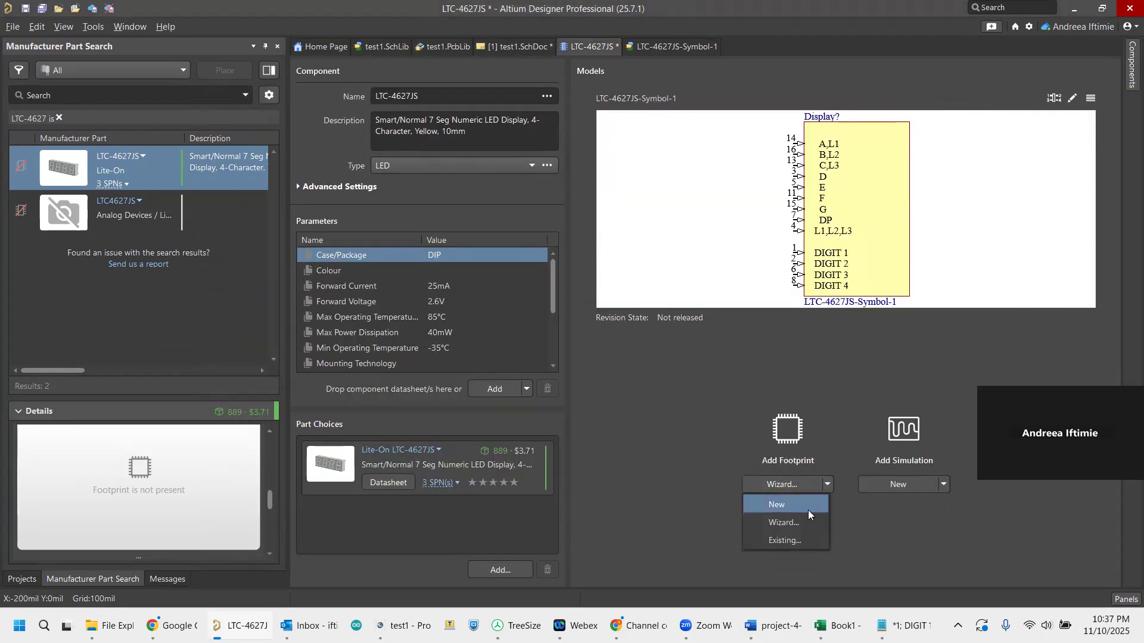
left_click(769, 504)
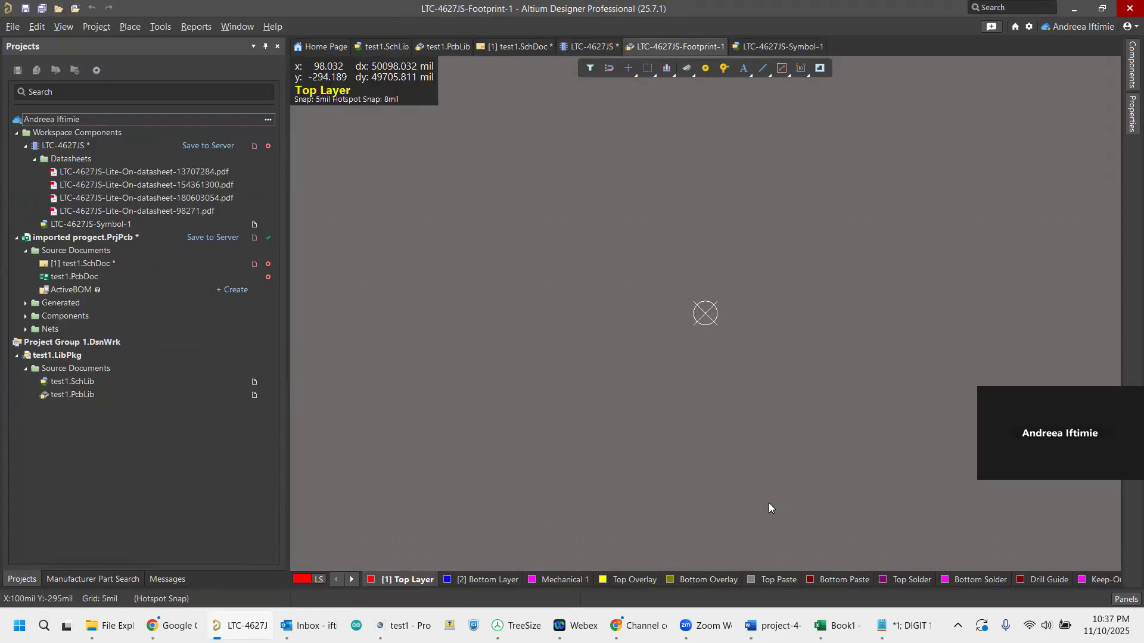
left_click(155, 26)
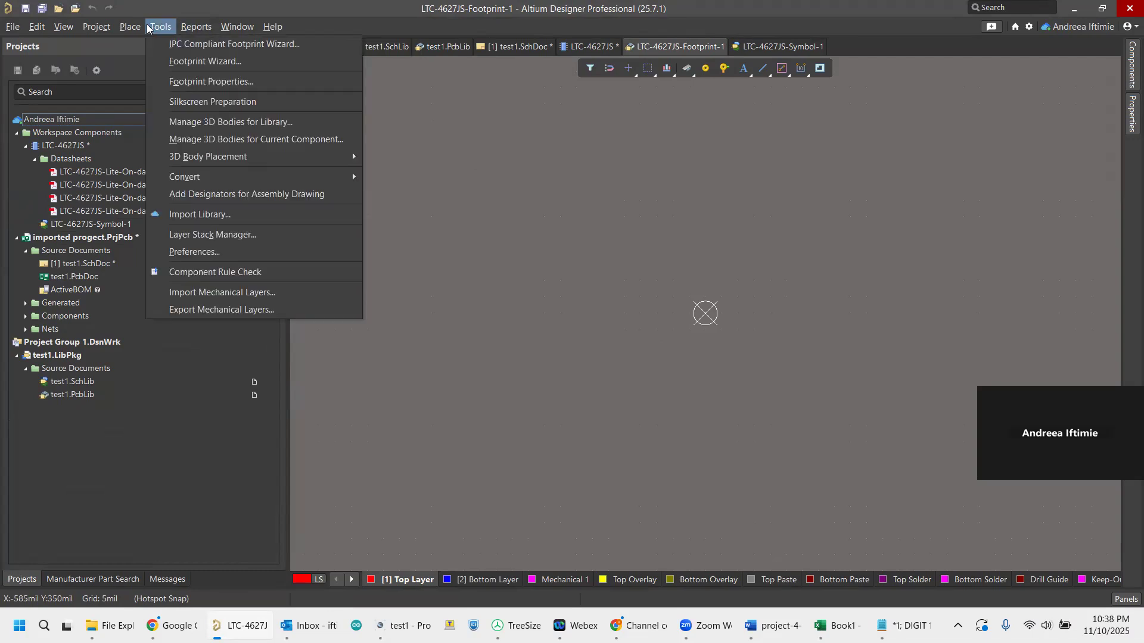
left_click(183, 62)
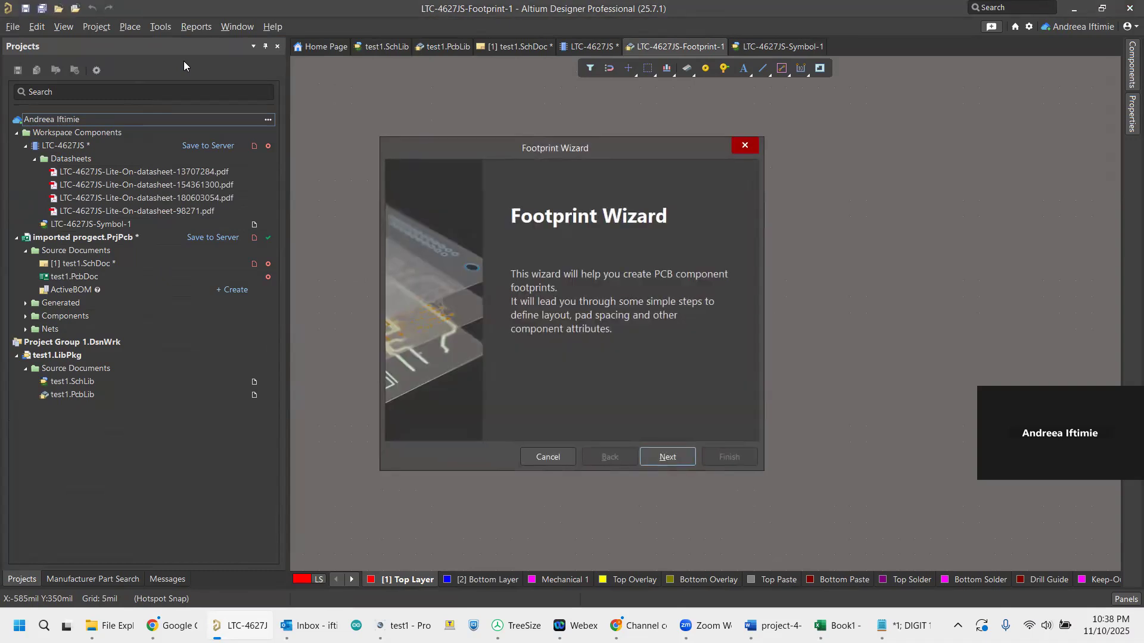
left_click(667, 455)
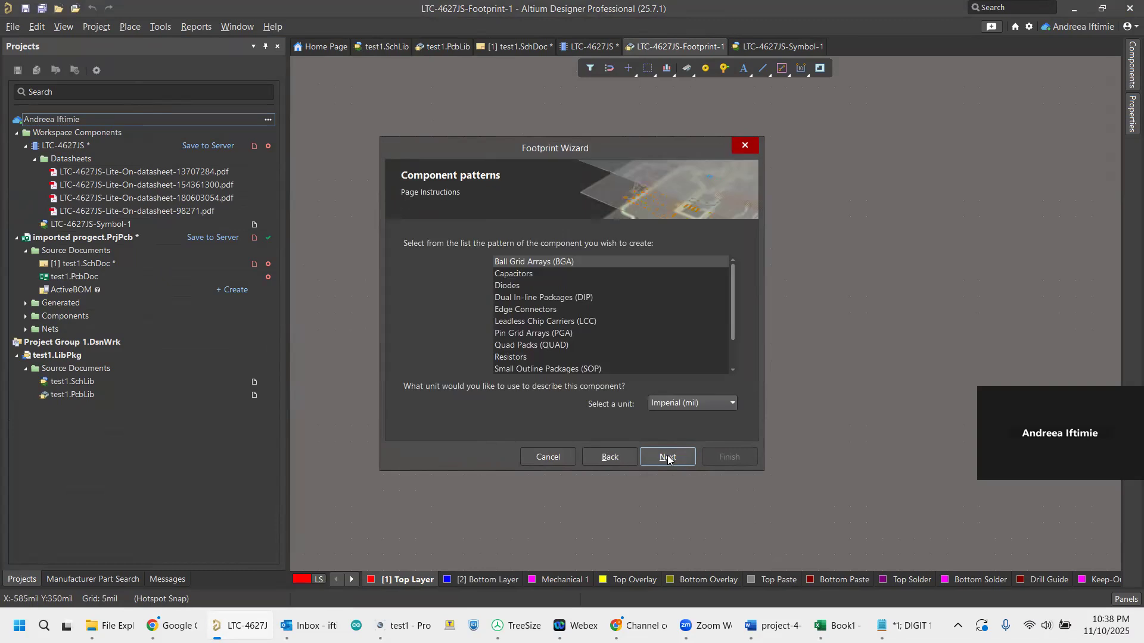
left_click(511, 297)
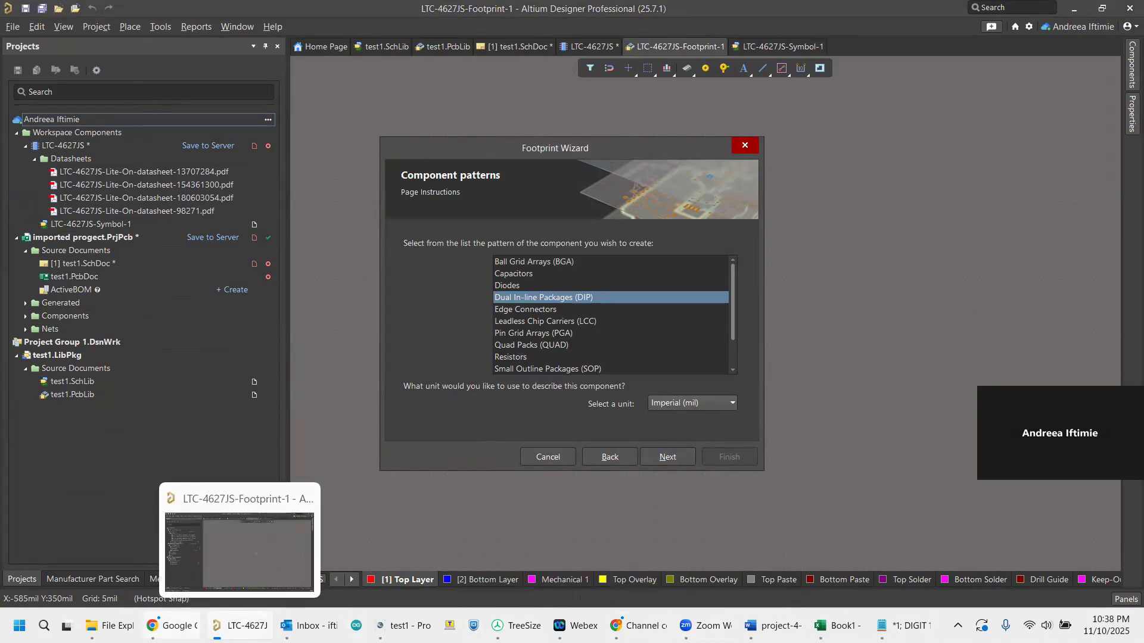
Check the package dimensions in the browser datasheet, then accept the DIP pattern in mil with a 25 mil hole and 50 by 100 mil pads.
mouse_move(173, 626)
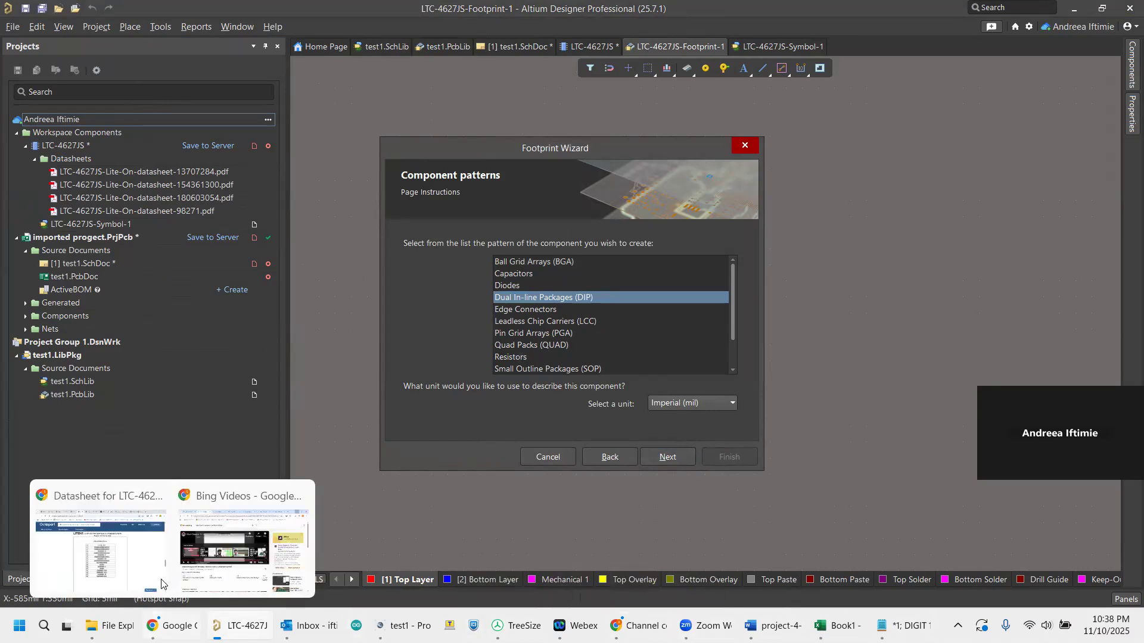
left_click(132, 552)
scroll(405, 319, "up", 15)
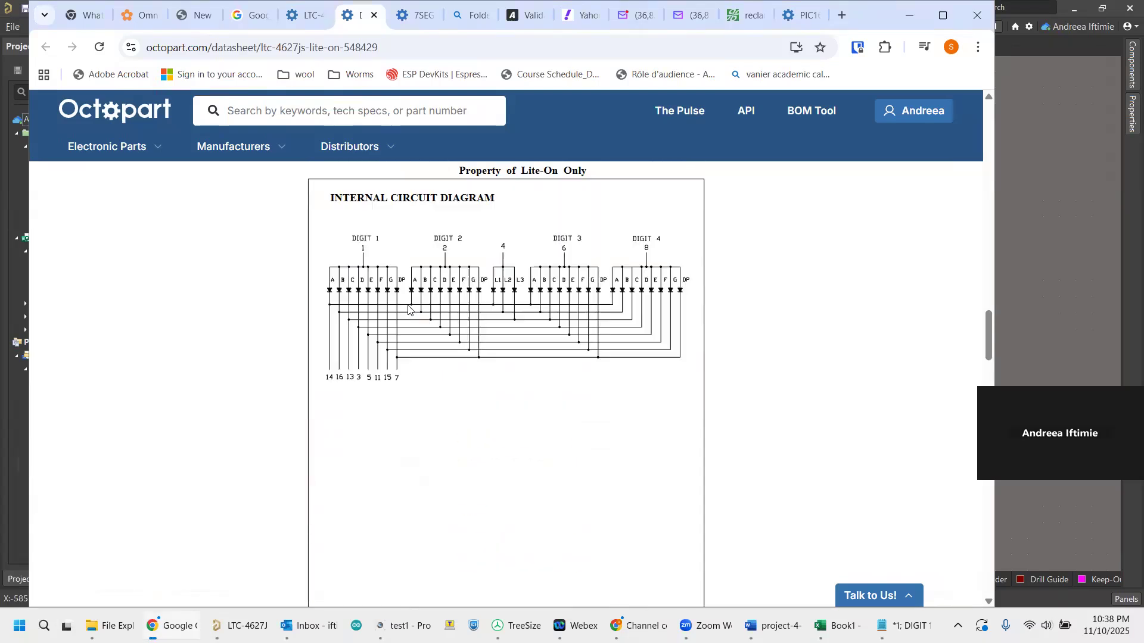
scroll(413, 323, "down", 2)
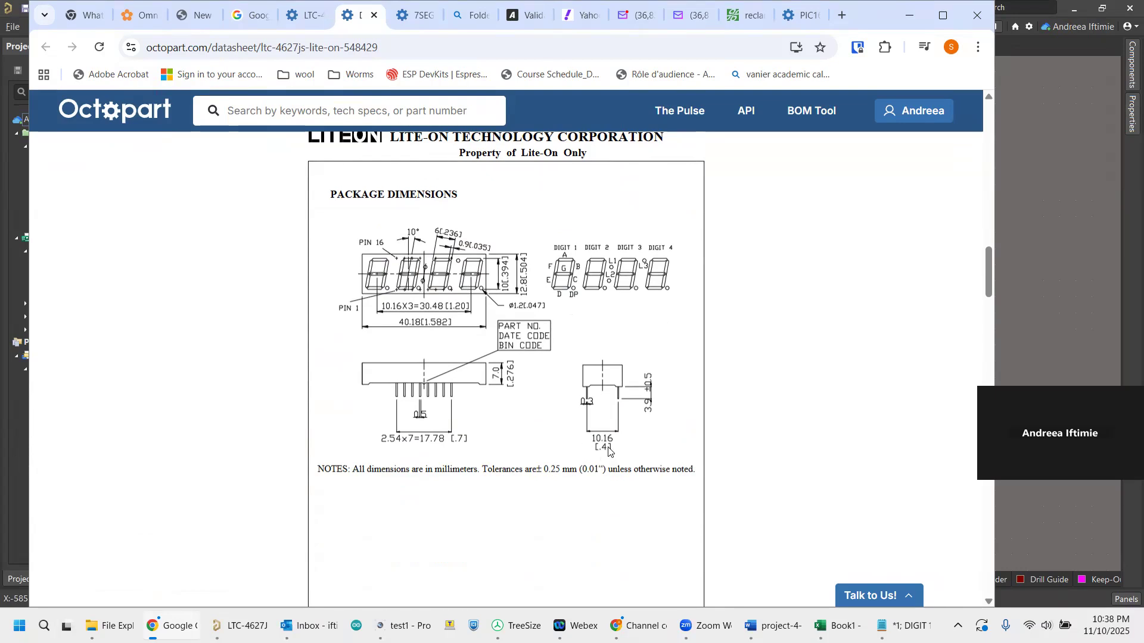
left_click(1039, 209)
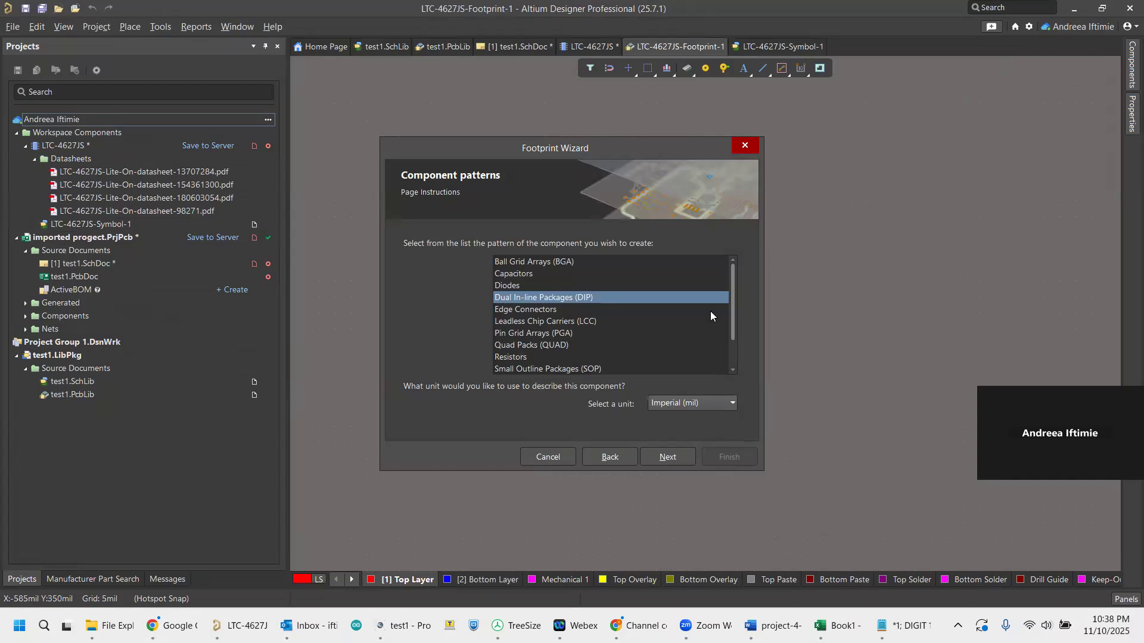
left_click(669, 457)
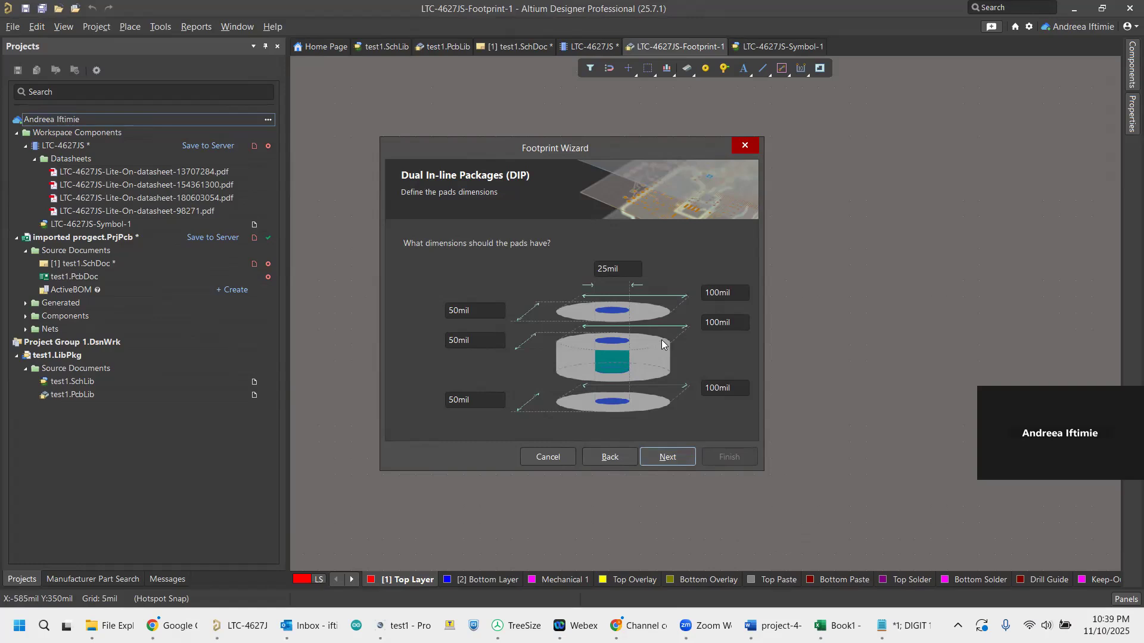
left_click(679, 460)
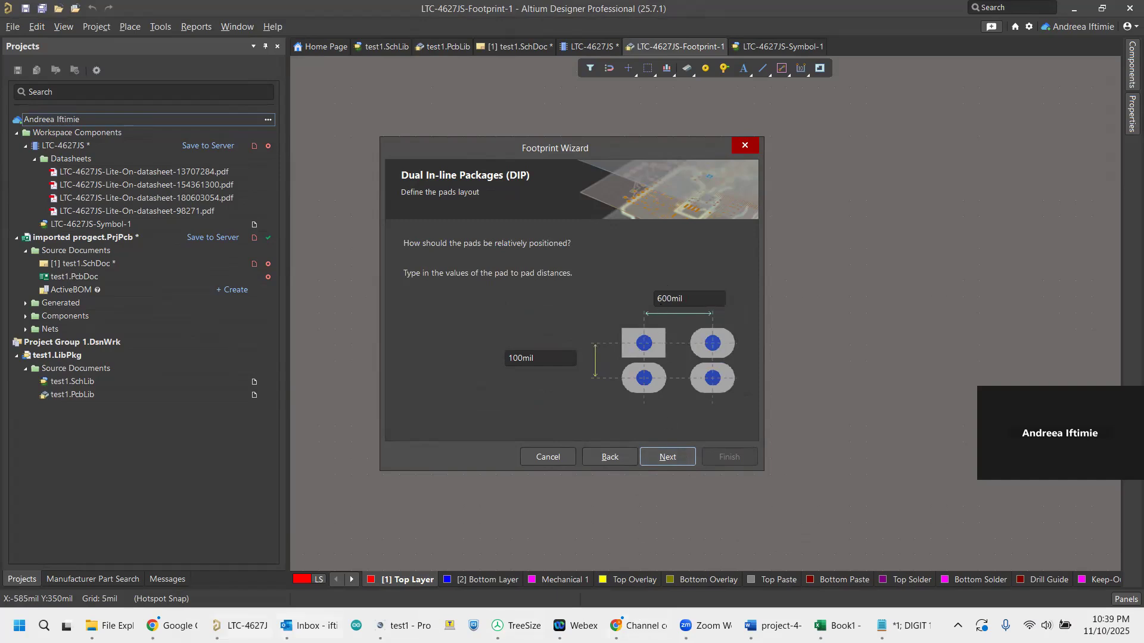
Consult the datasheet's pin row spacing and set the distance between the footprint's two pad columns to 400 mil.
mouse_move(153, 626)
left_click(153, 533)
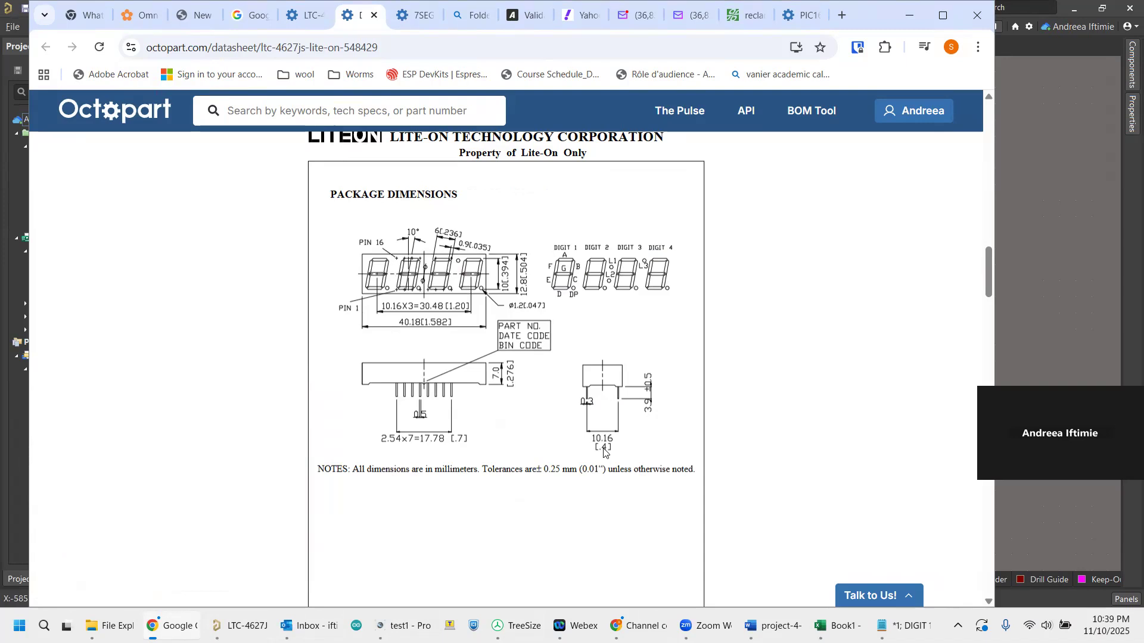
left_click(1052, 279)
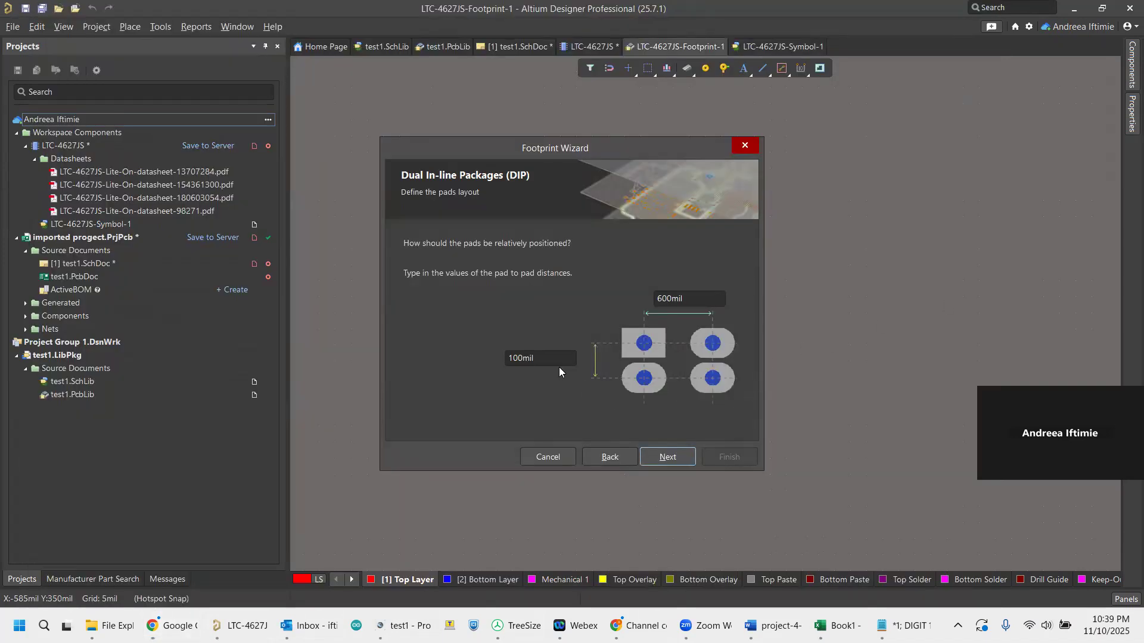
double_click(661, 298)
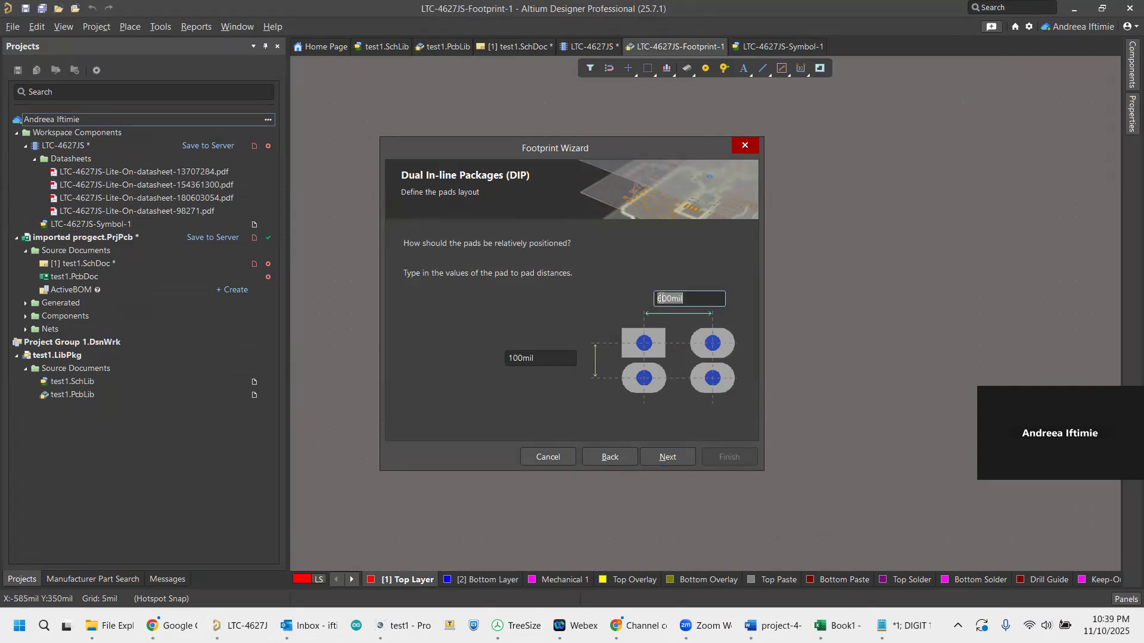
left_click(661, 297)
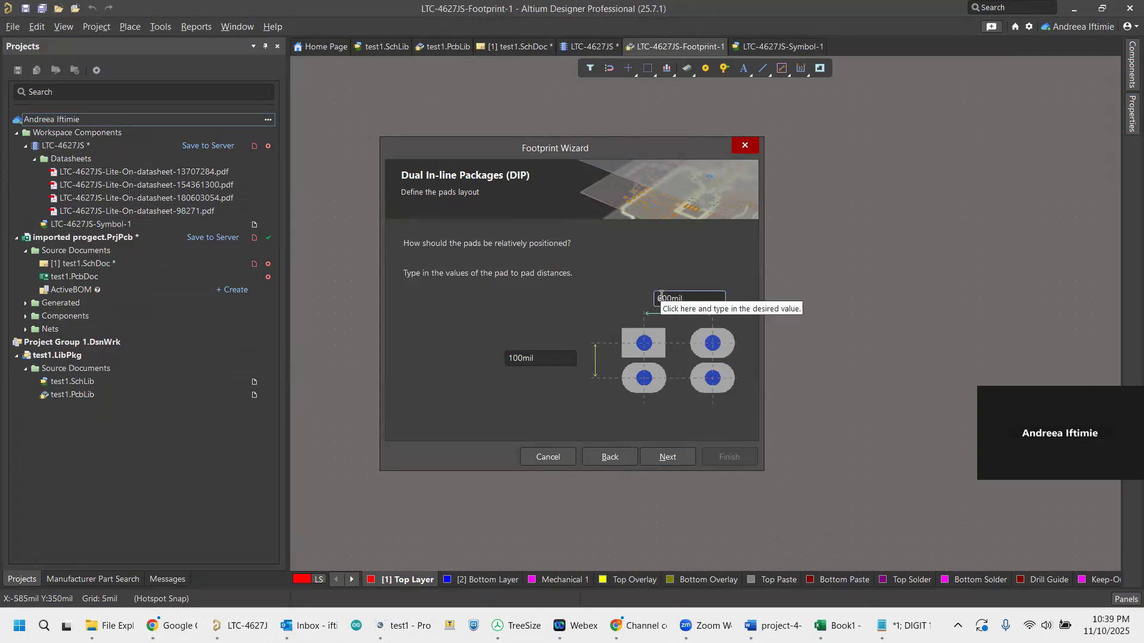
key("BackSpace")
type("4")
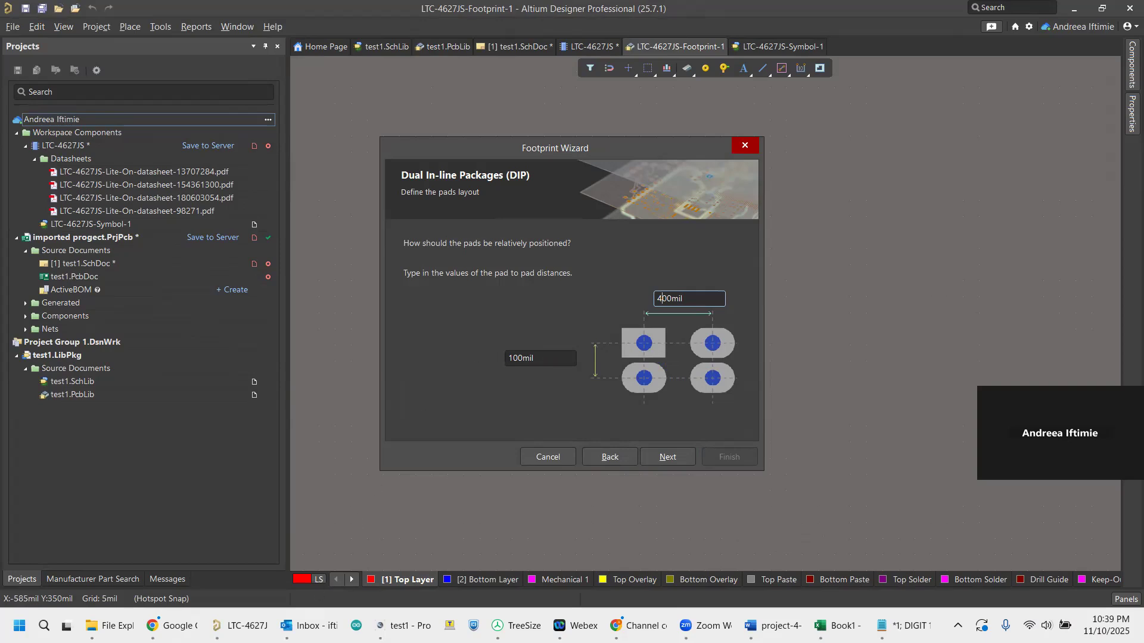
Check the pin pitch in the datasheet and accept the pad layout with 100 mil between neighbouring pads in a column.
mouse_move(156, 626)
left_click(125, 560)
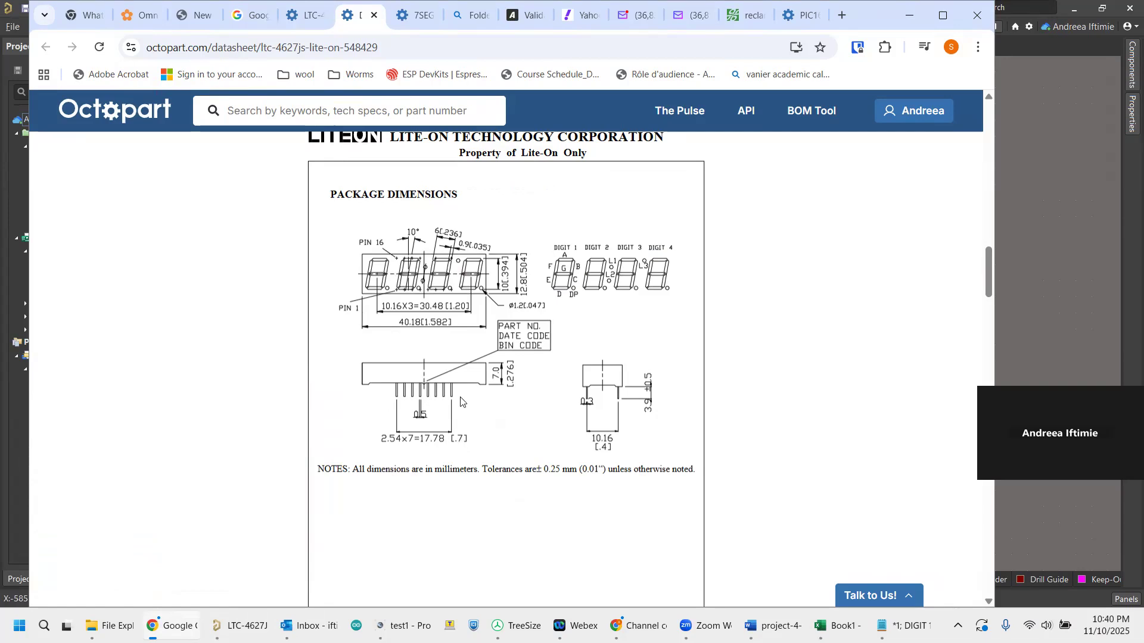
left_click(1041, 294)
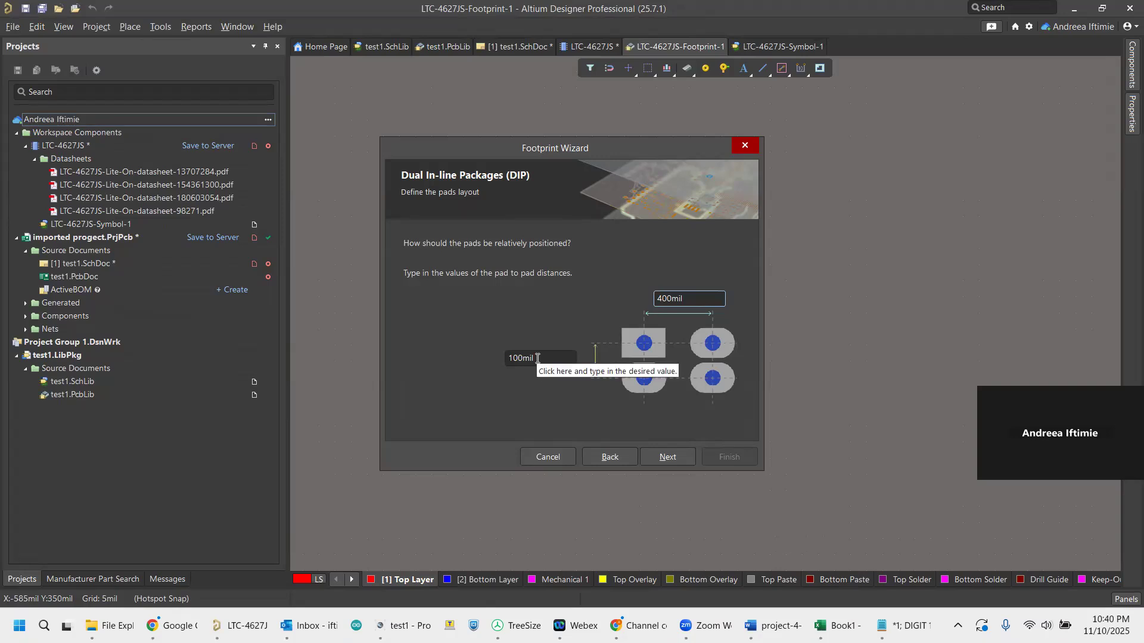
left_click(670, 455)
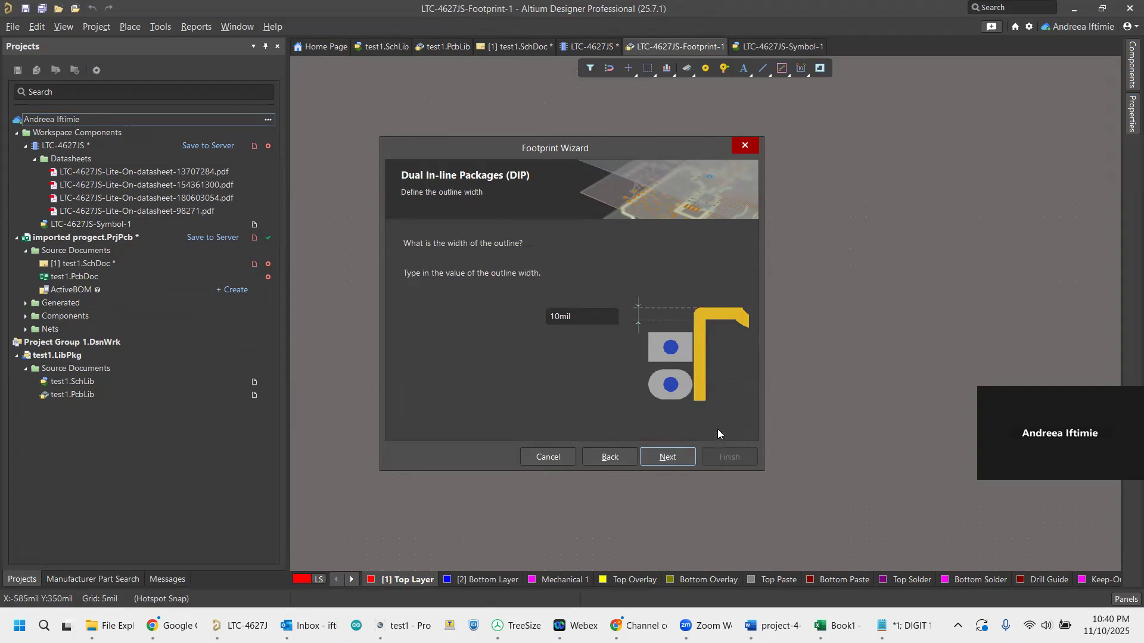
Set the DIP outline width to 100 mil and the total number of pads to 16.
double_click(558, 317)
left_click(559, 317)
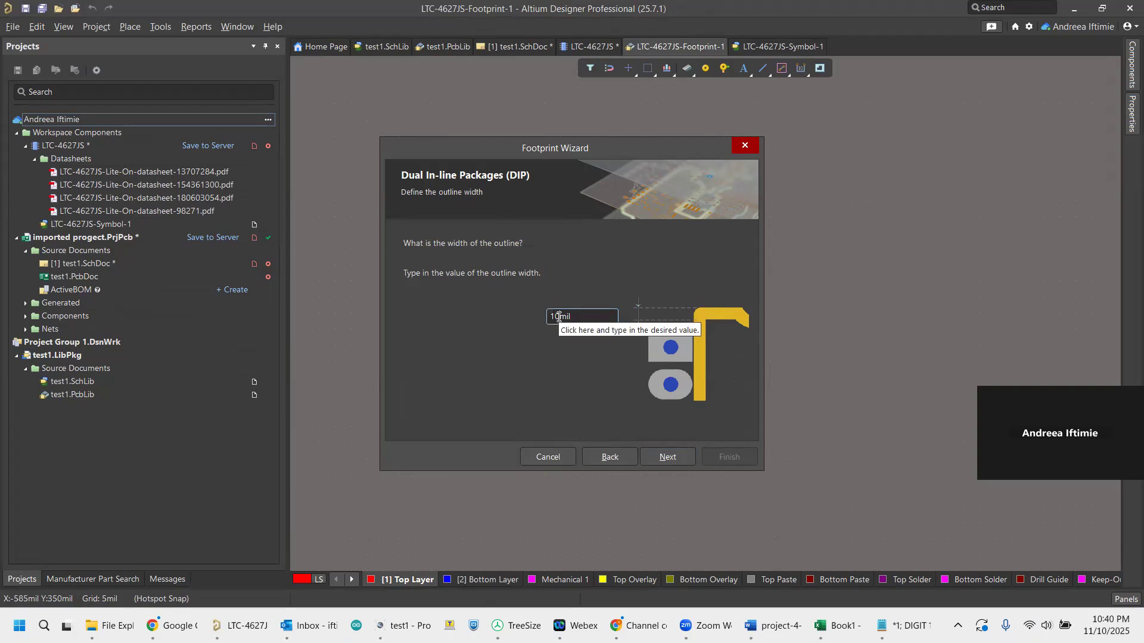
type("0")
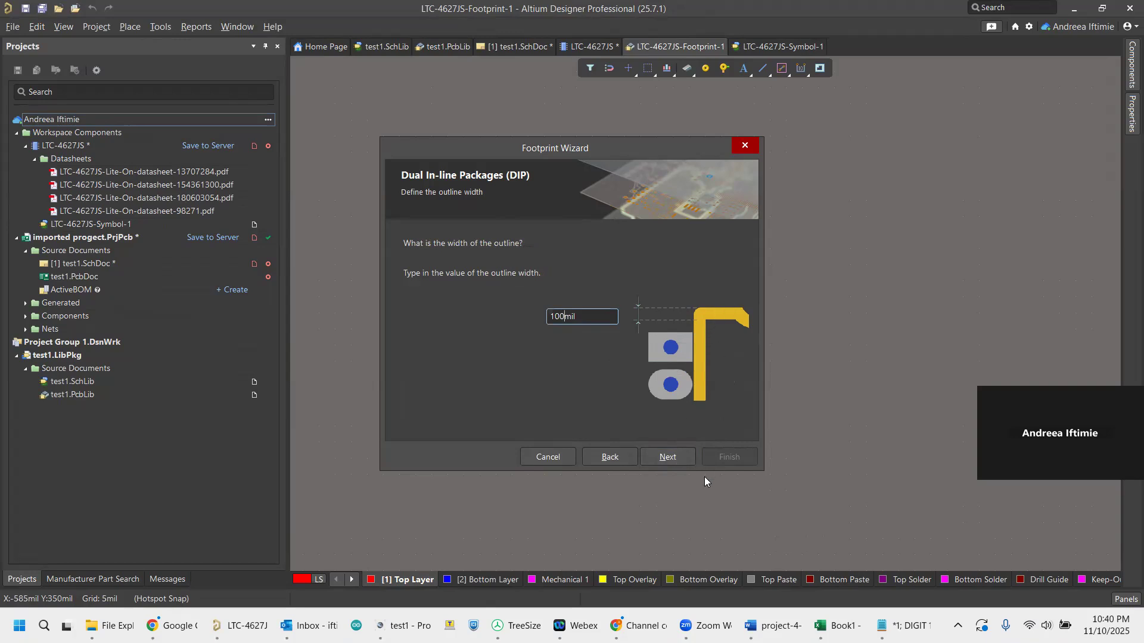
left_click(675, 459)
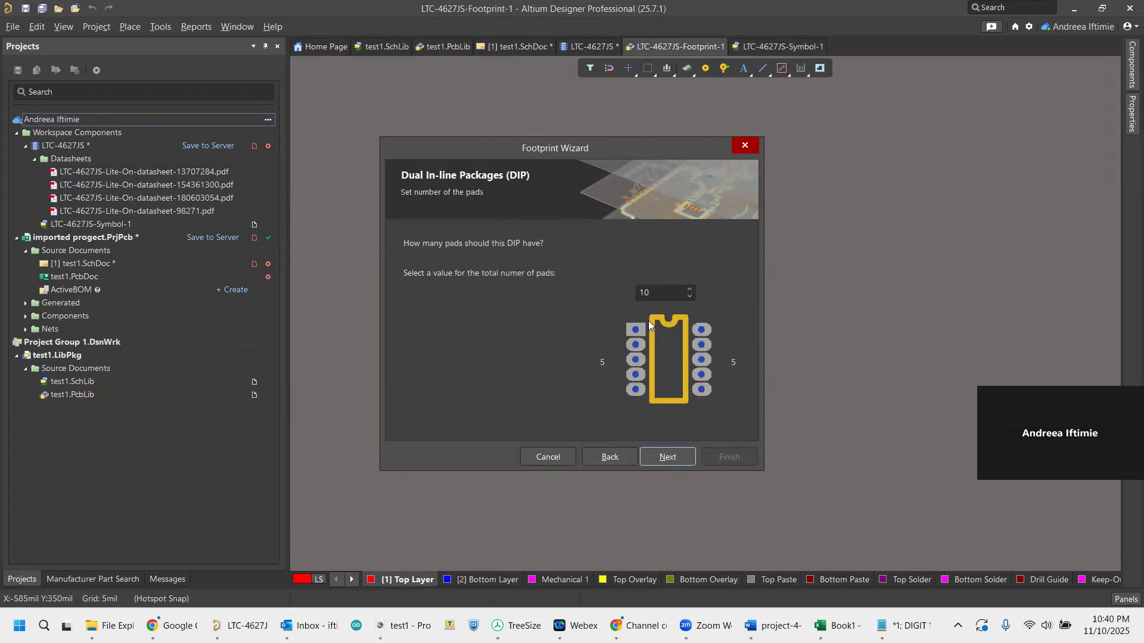
left_click_drag(657, 291, 636, 290)
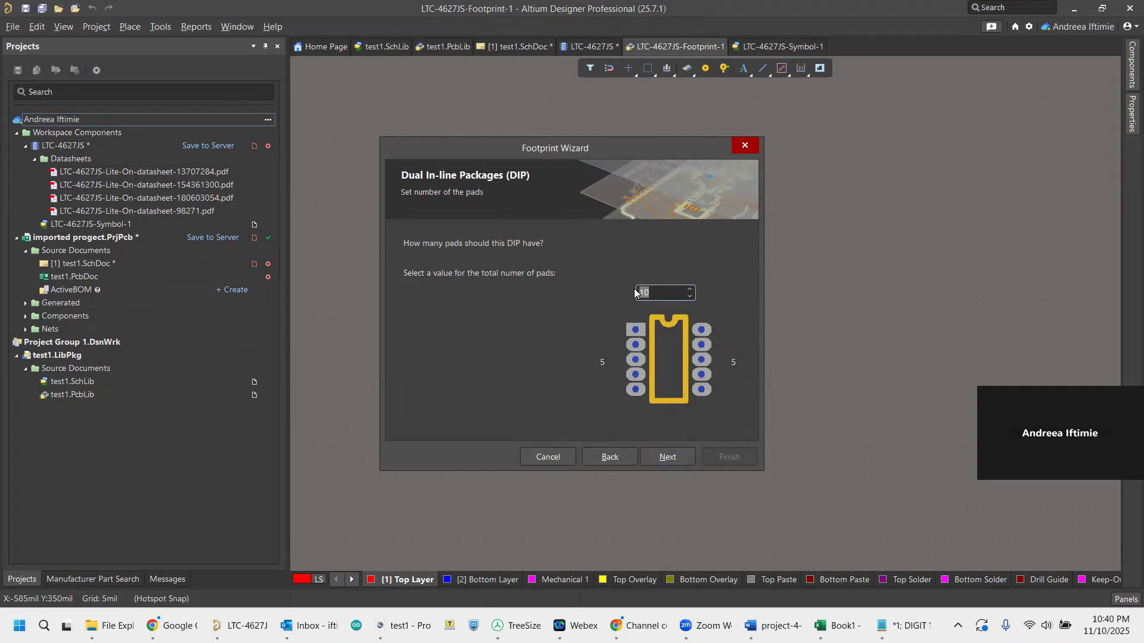
type("16")
left_click(668, 456)
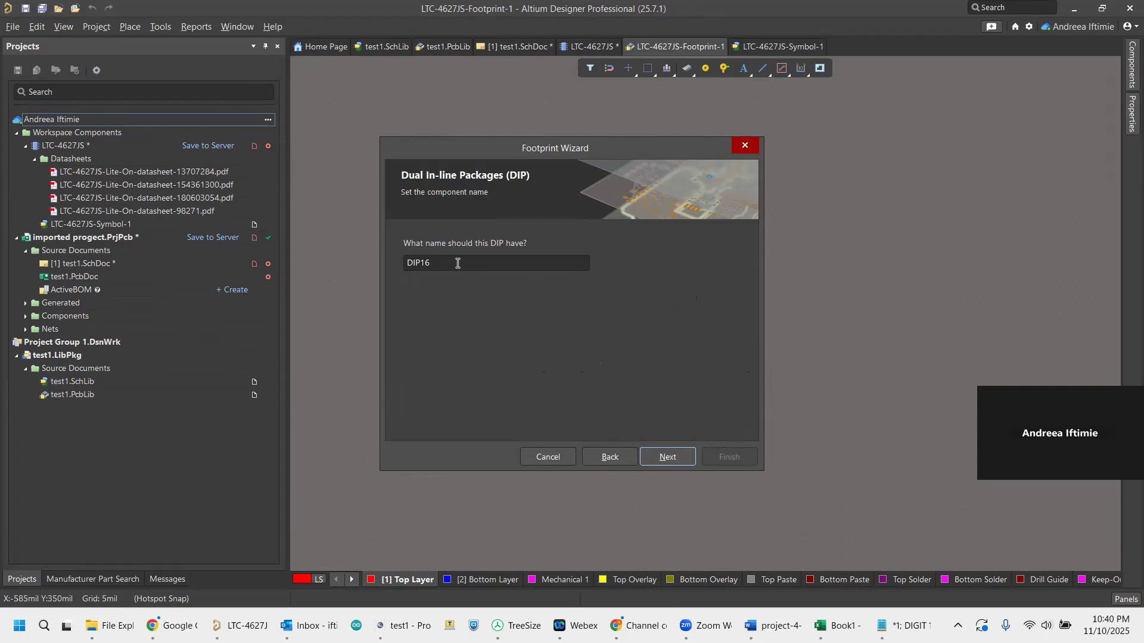
Name the footprint 7-seg and finish the Footprint Wizard.
left_click_drag(458, 263, 403, 266)
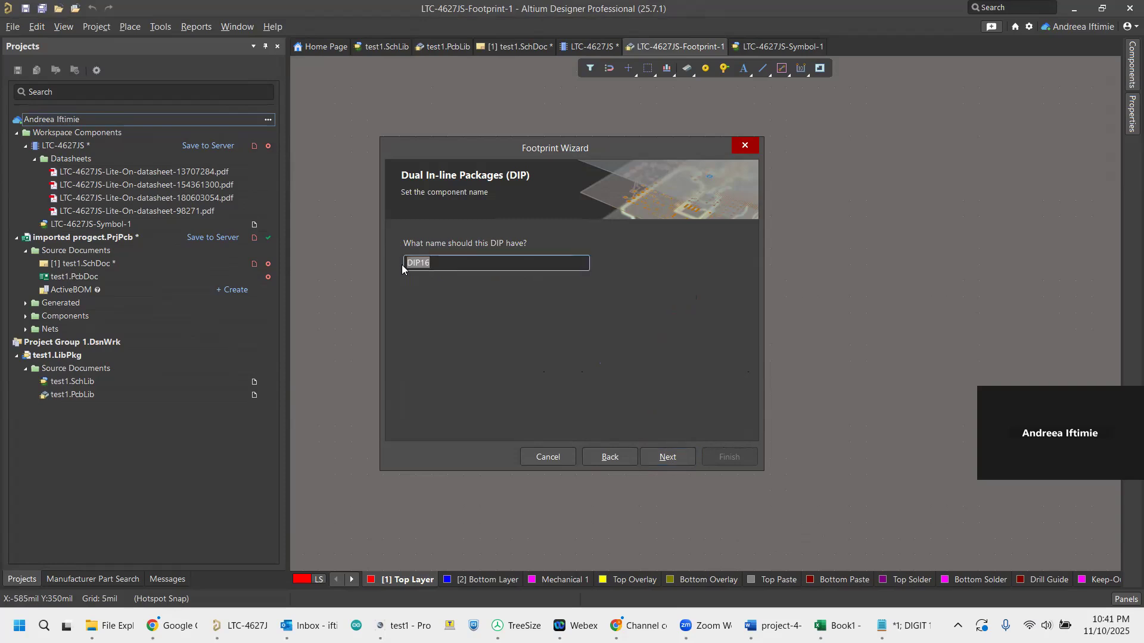
type("&seg")
left_click(415, 264)
key("BackSpace")
type("7-")
left_click(668, 459)
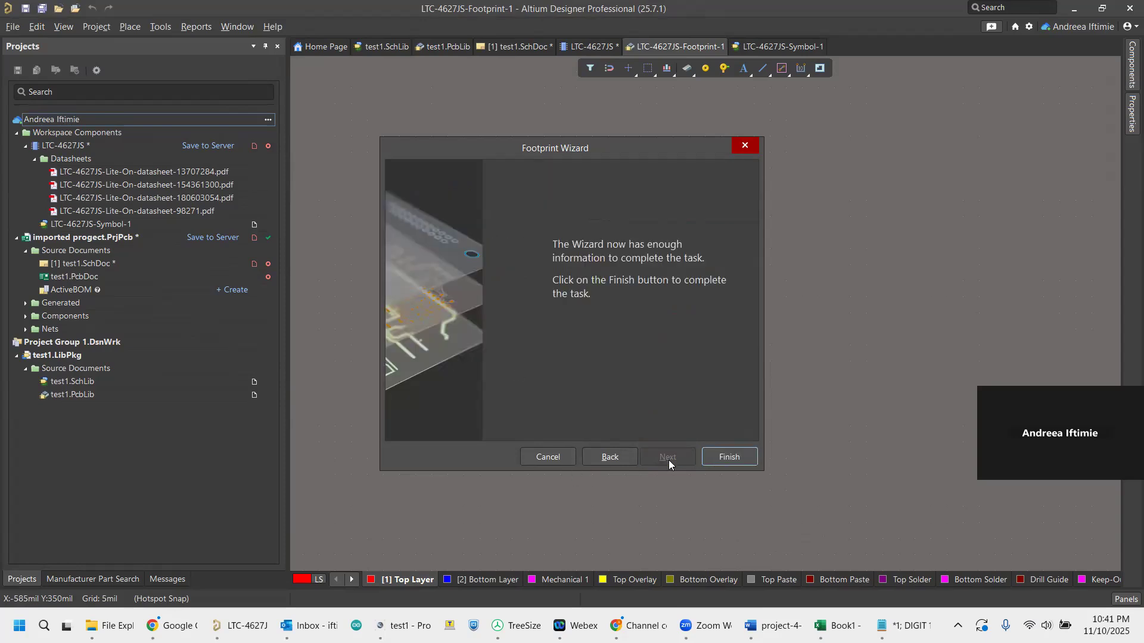
left_click(734, 458)
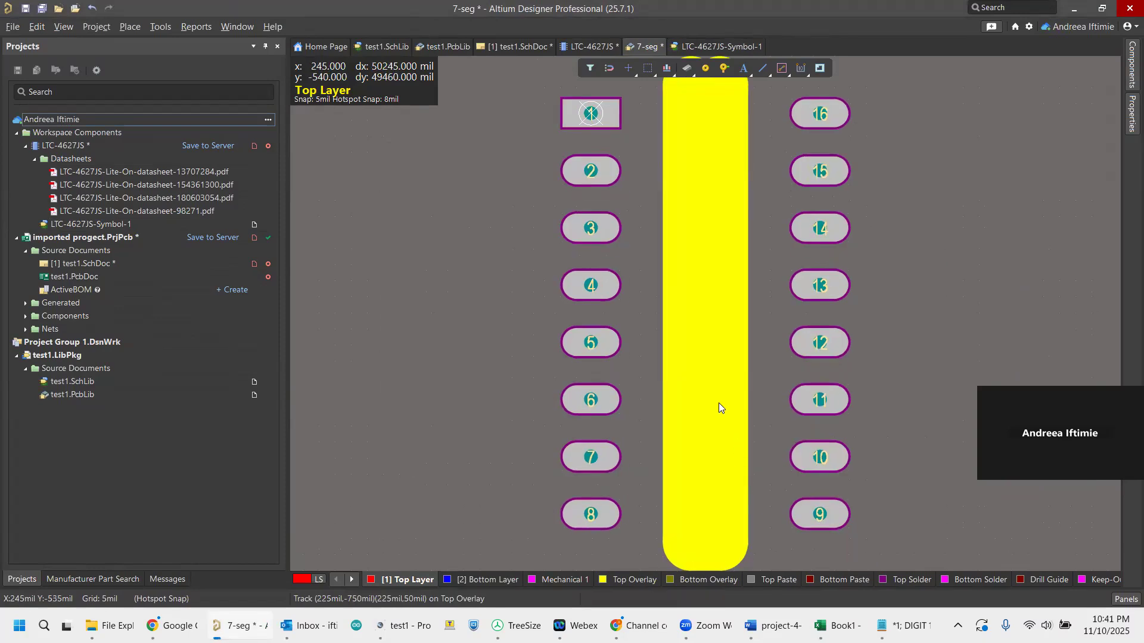
Delete all the thick Top Overlay outline pieces between the two pad columns.
scroll(710, 285, "up", 2)
scroll(710, 283, "down", 3)
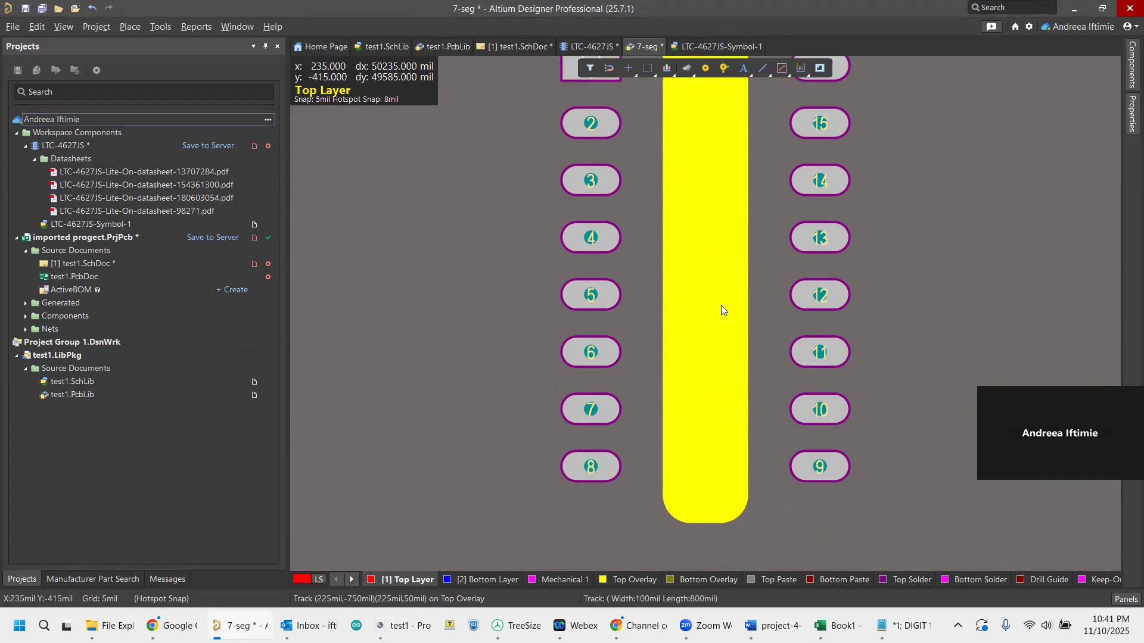
scroll(717, 281, "up", 2)
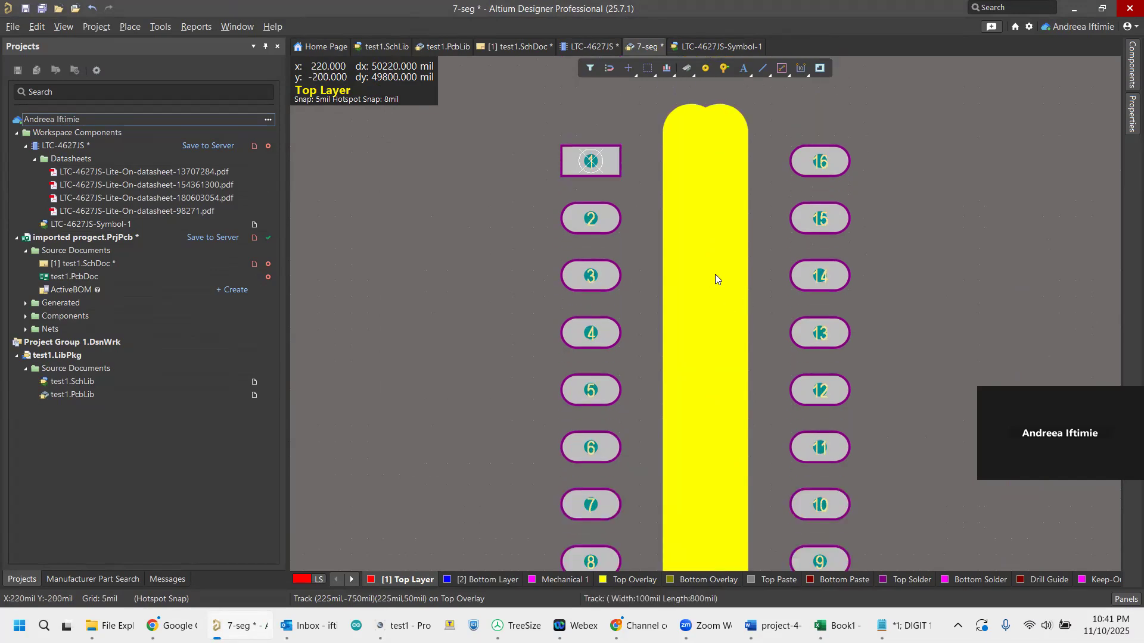
left_click(703, 265)
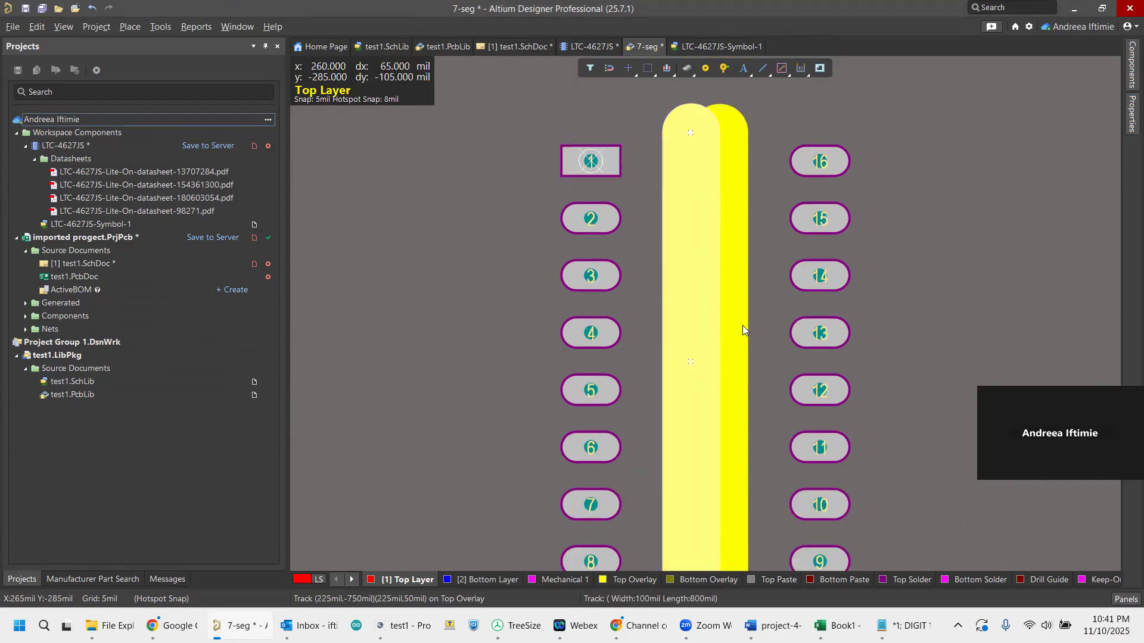
key("Delete")
left_click(725, 311)
key("Delete")
left_click(692, 150)
key("Delete")
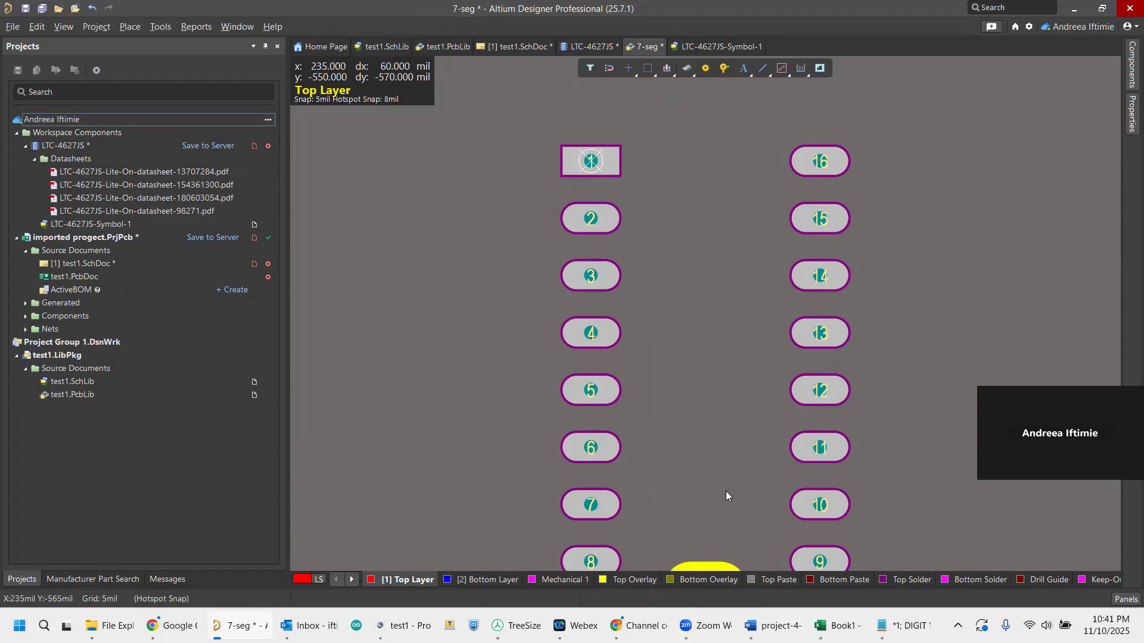
left_click(719, 563)
key("Delete")
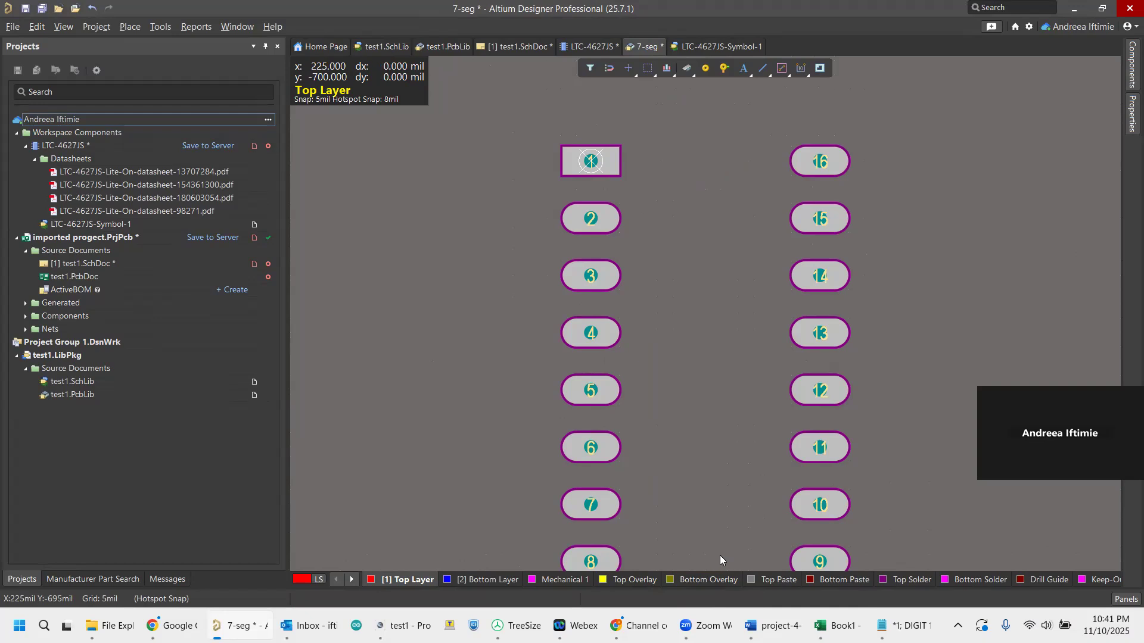
scroll(687, 202, "down", 2)
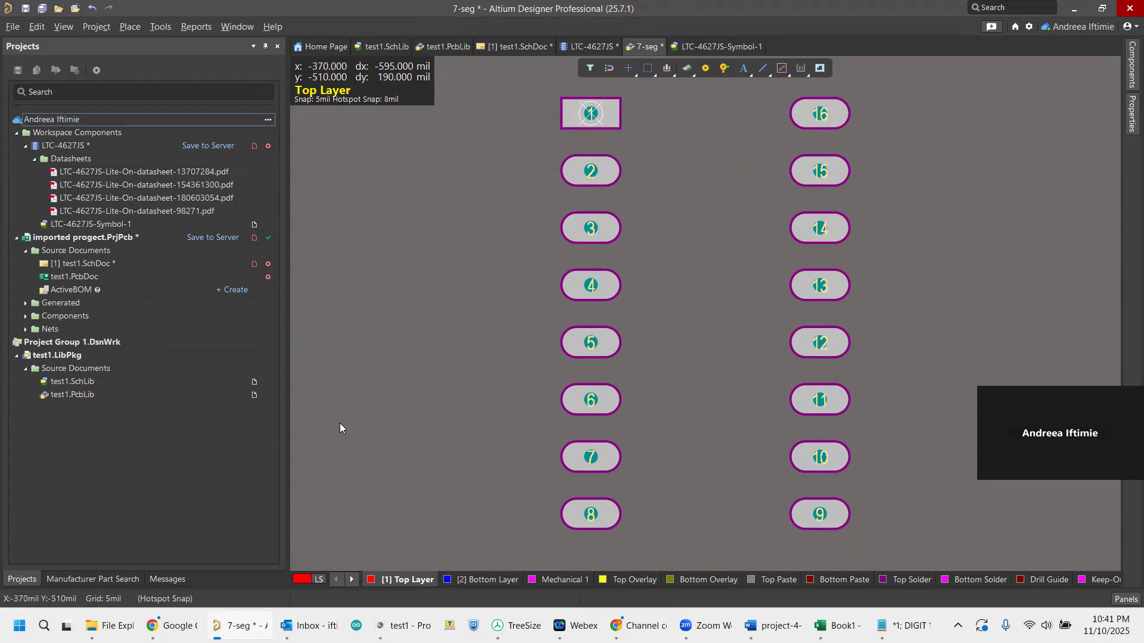
Switch to the browser datasheet to check the display's overall package dimensions, and return to the footprint in Altium Designer.
mouse_move(112, 626)
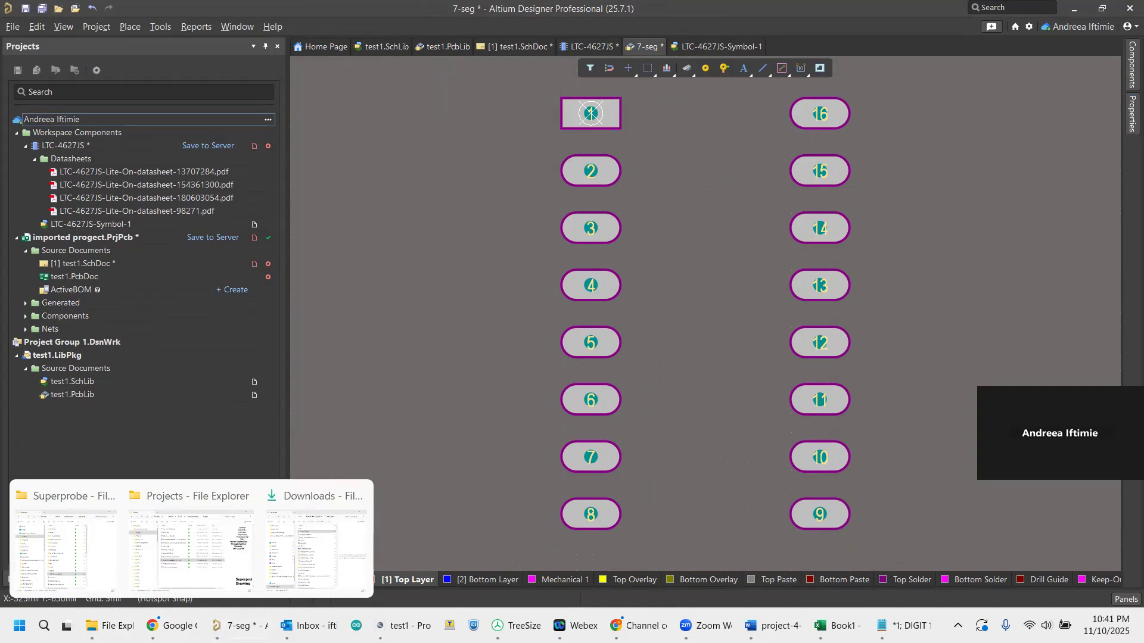
mouse_move(153, 626)
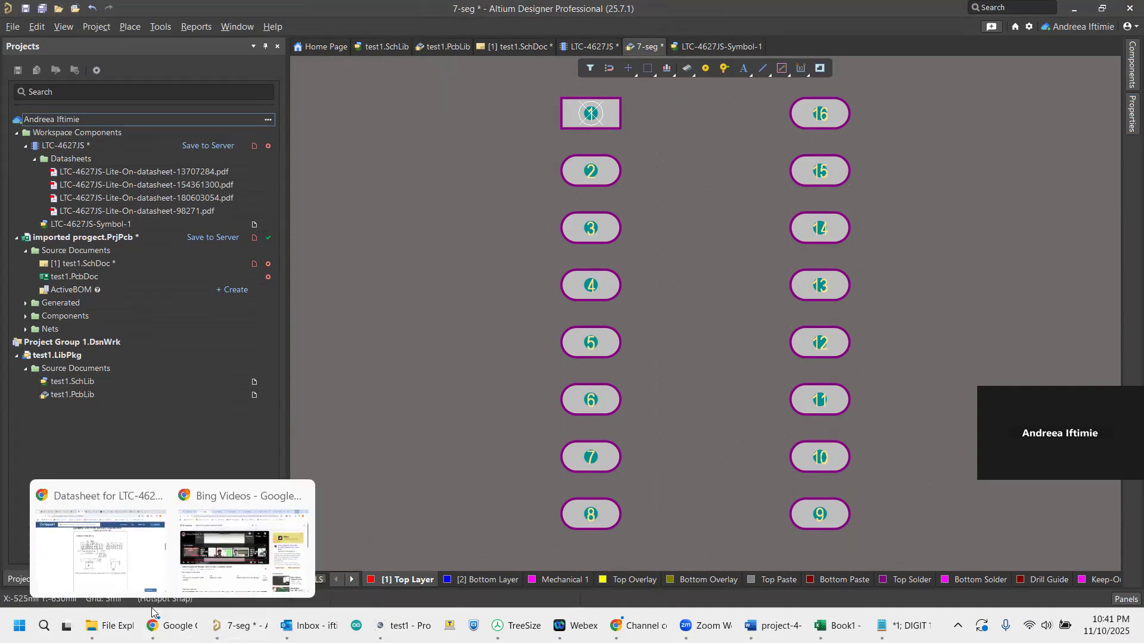
left_click(154, 500)
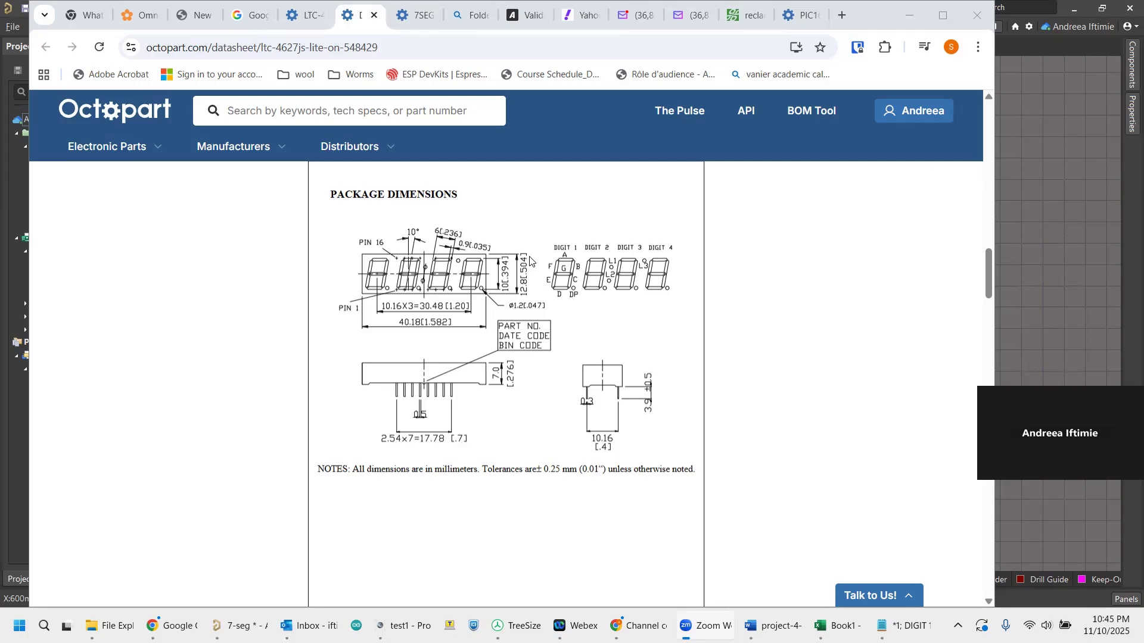
left_click(1083, 186)
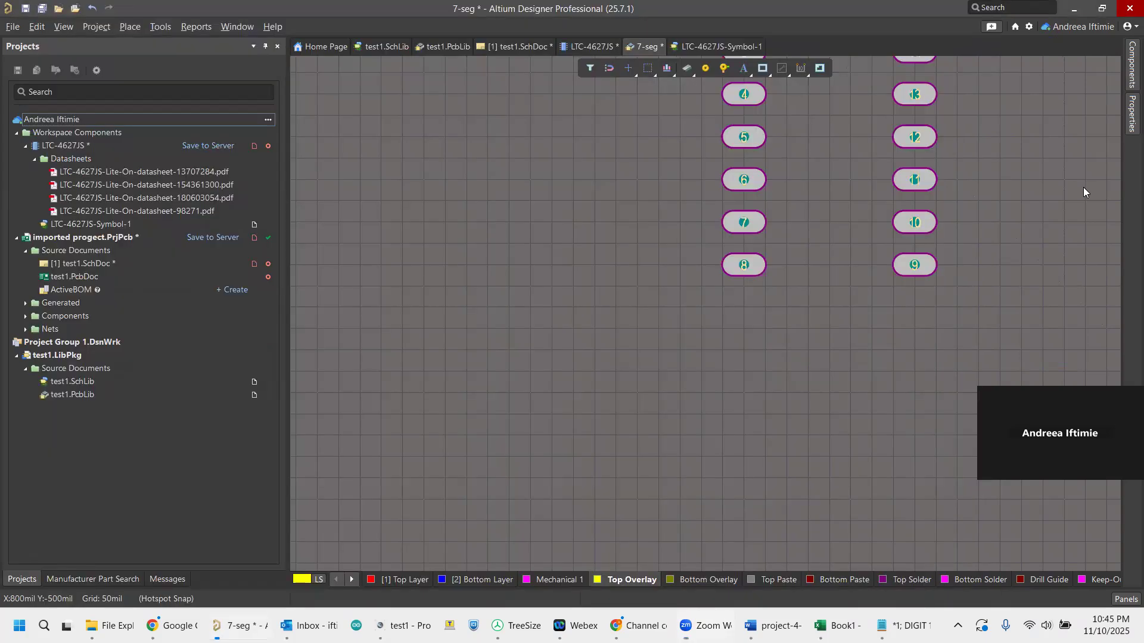
Confirm 50 mil as the global snap grid and show the heads-up cursor coordinates.
scroll(809, 200, "up", 3)
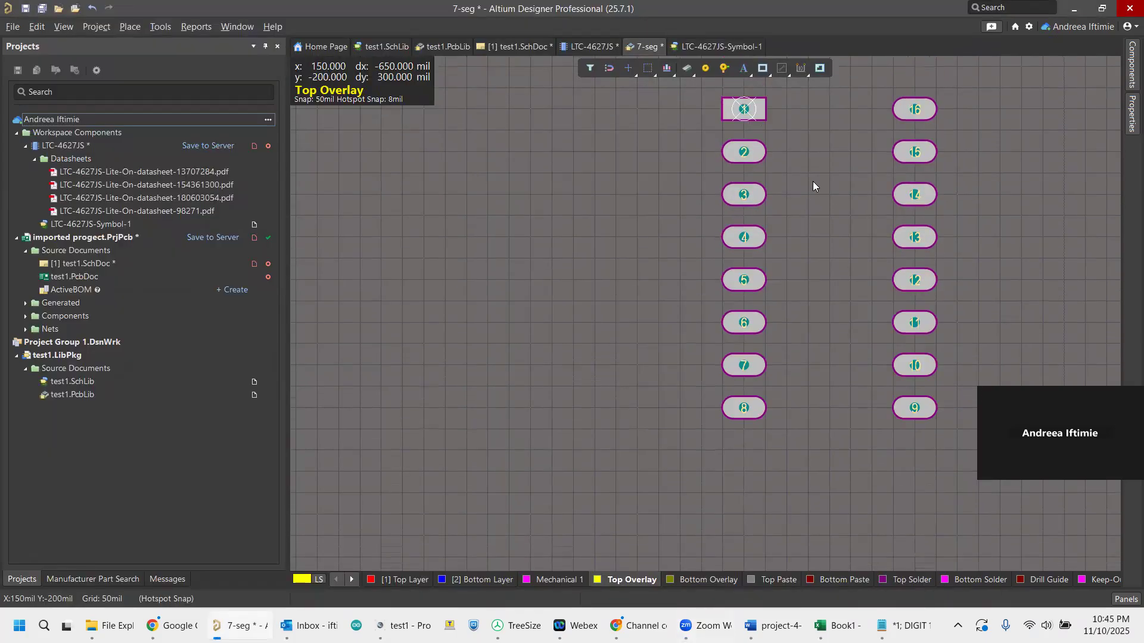
left_click(58, 26)
mouse_move(113, 376)
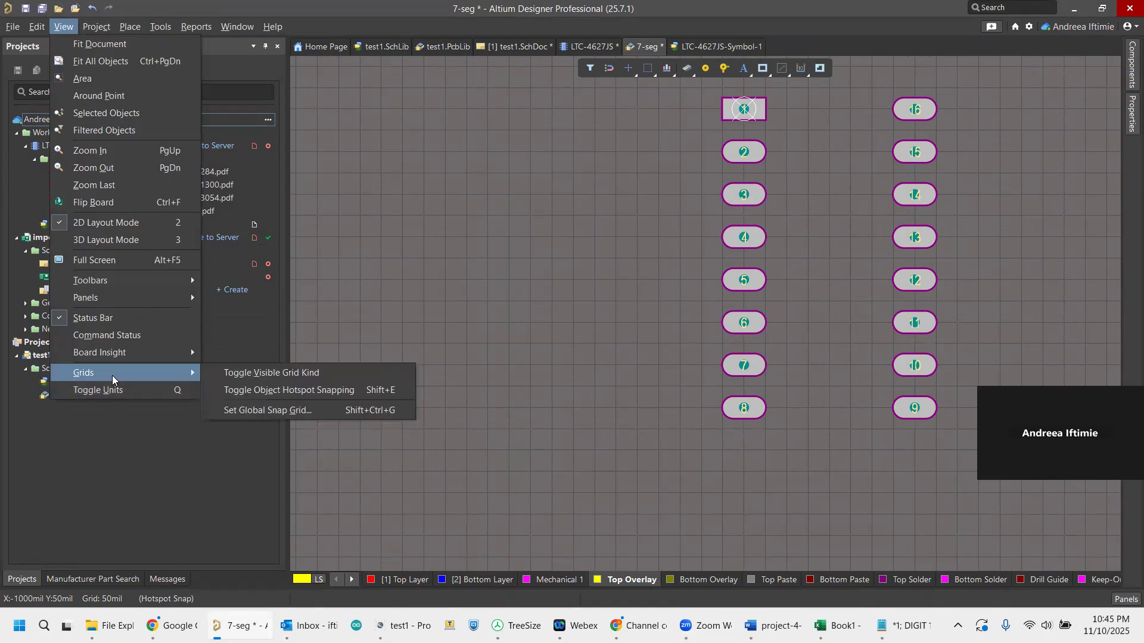
left_click(260, 411)
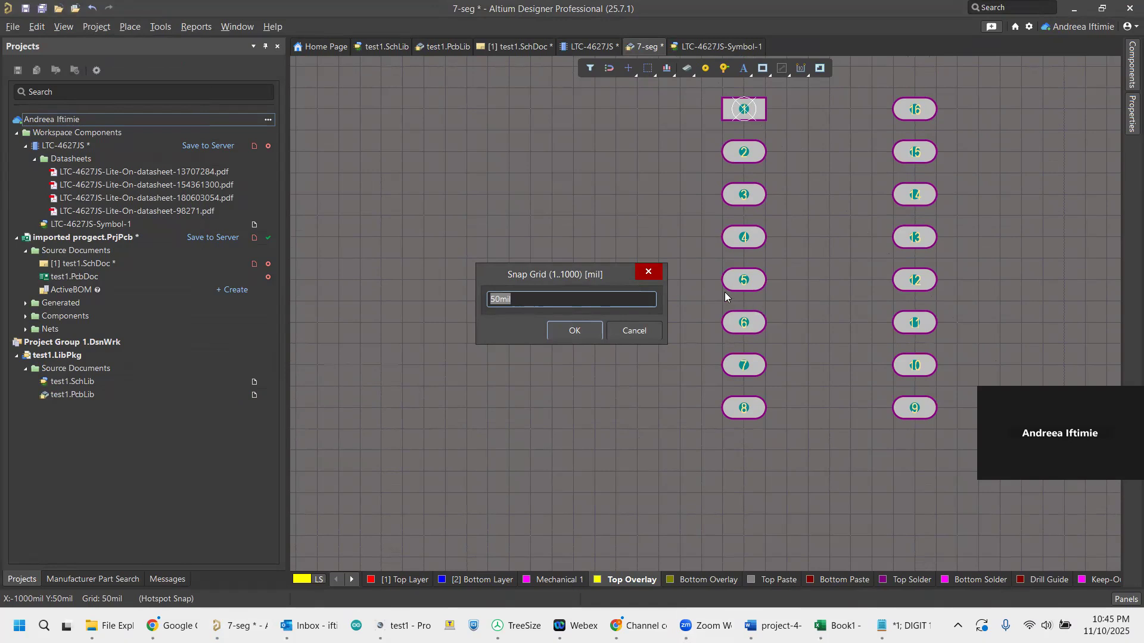
left_click(577, 331)
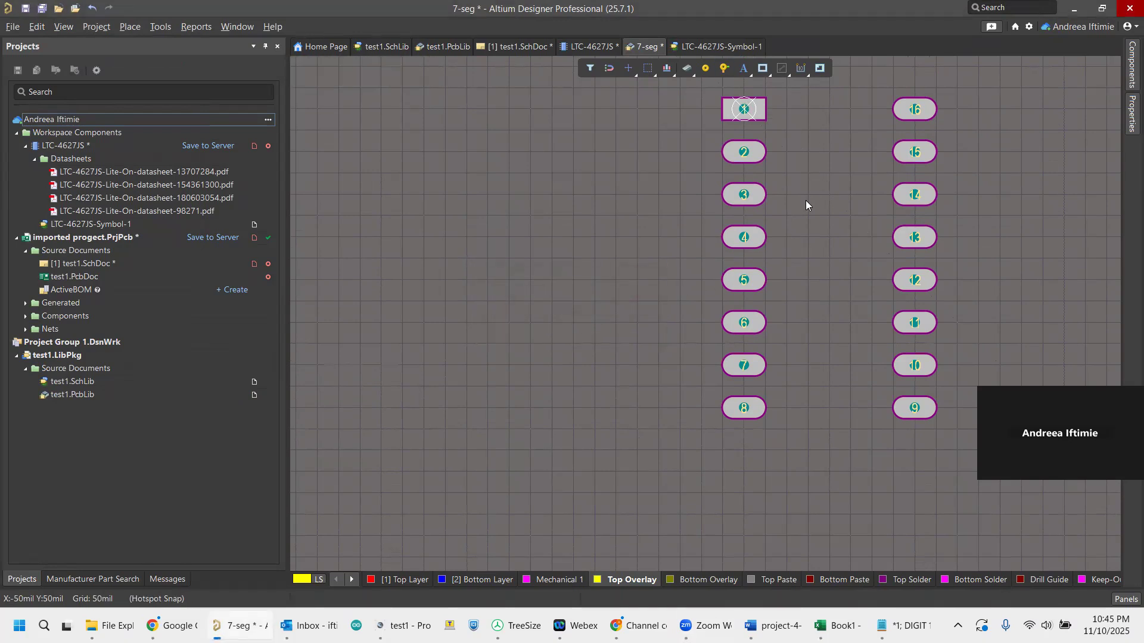
key("shift+h")
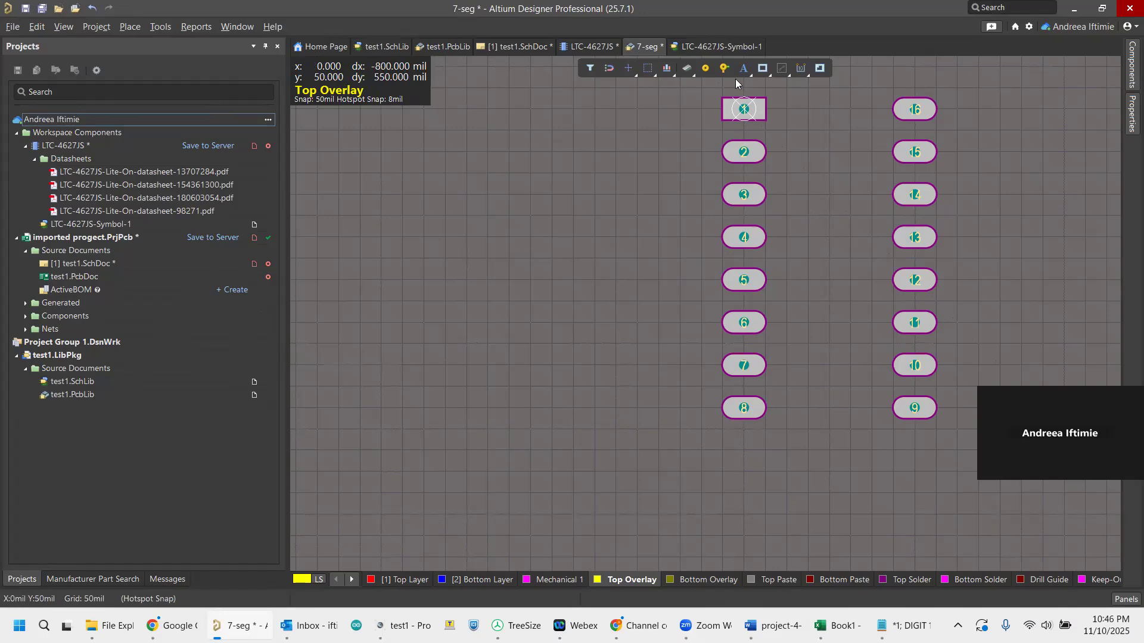
Draw a 500 by 1600 mil track rectangle on Top Overlay, starting at the centre of pad 1 and extending downward over the pads.
scroll(742, 176, "up", 3)
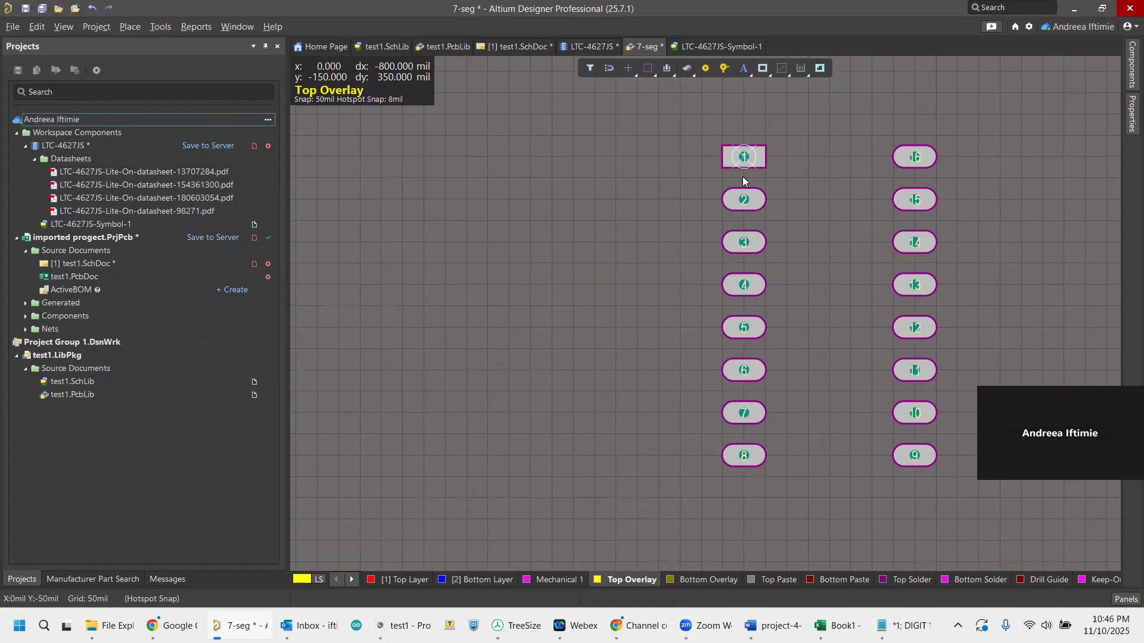
scroll(742, 176, "down", 2)
left_click(763, 70)
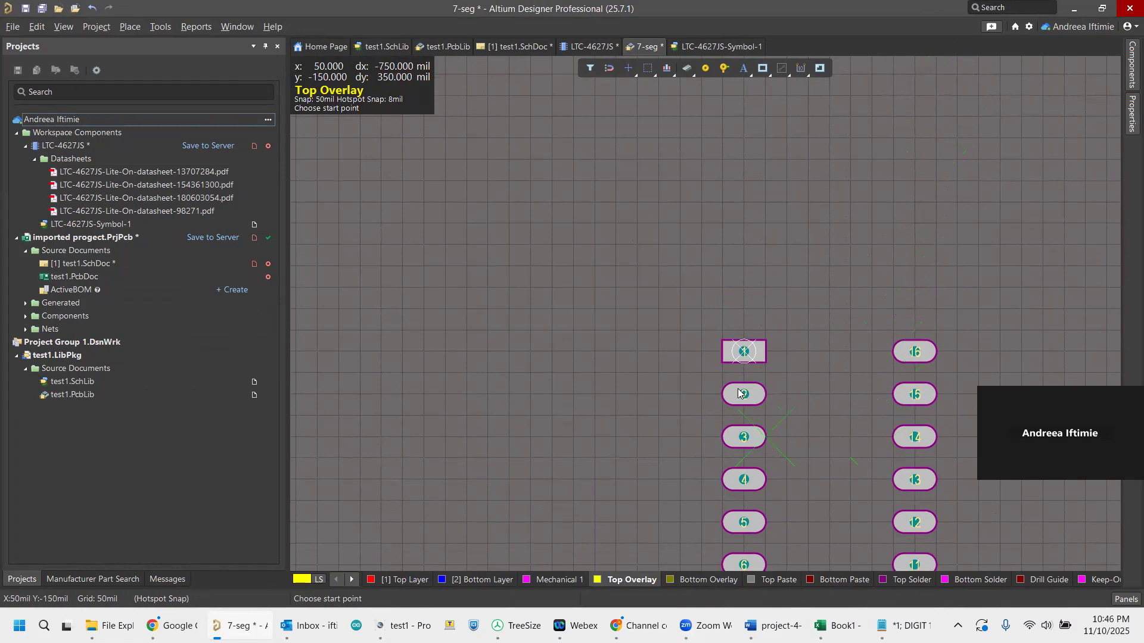
left_click(743, 353)
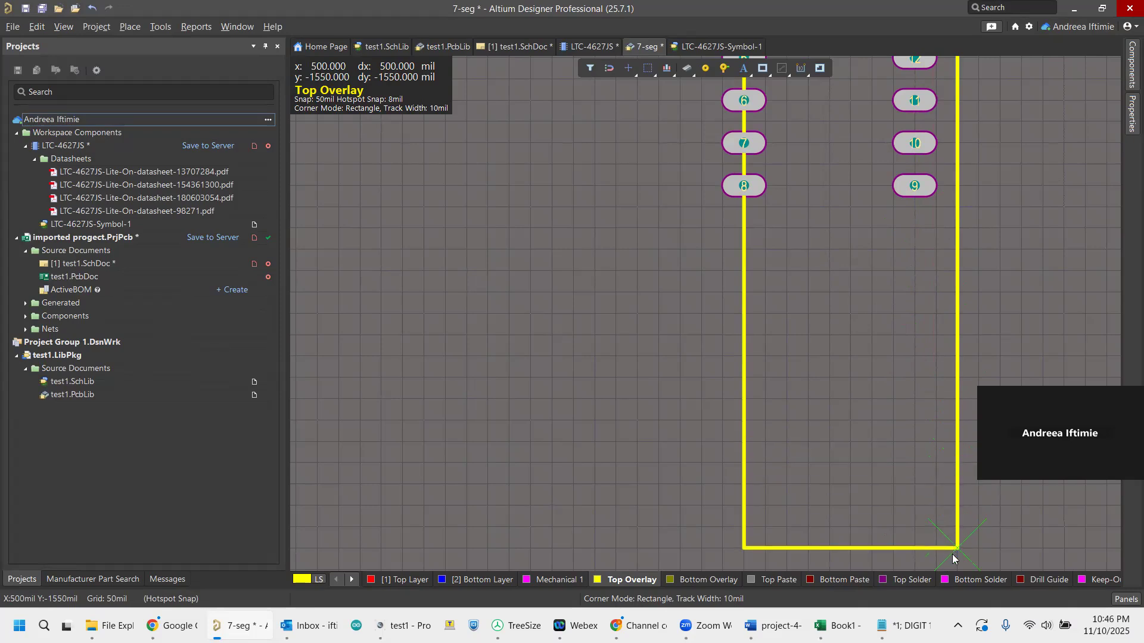
left_click(952, 562)
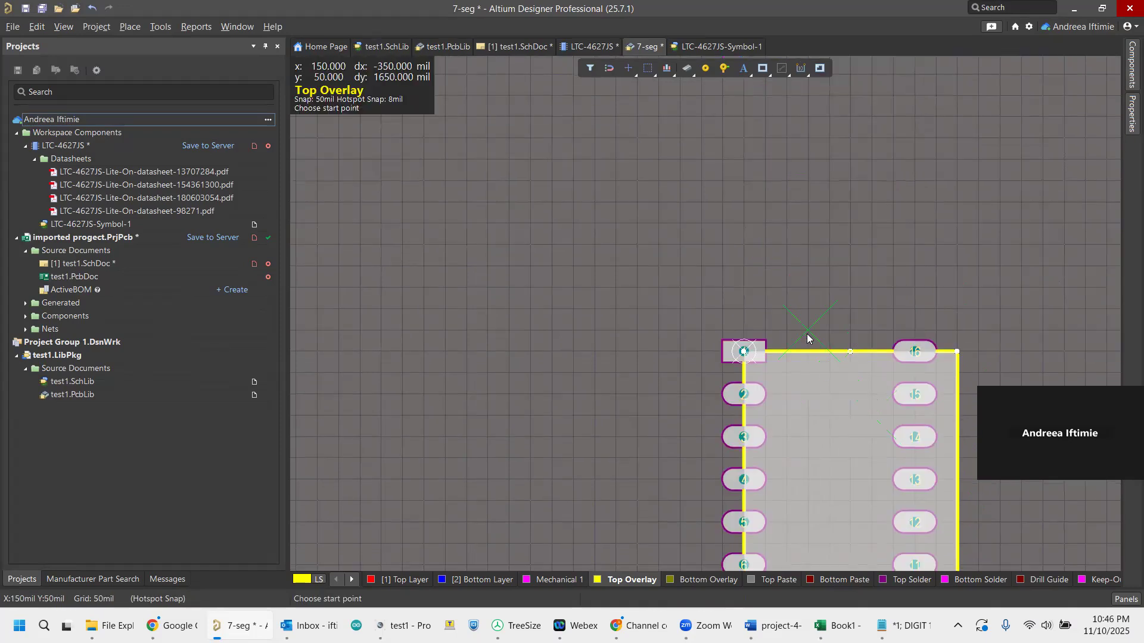
scroll(812, 390, "down", 3)
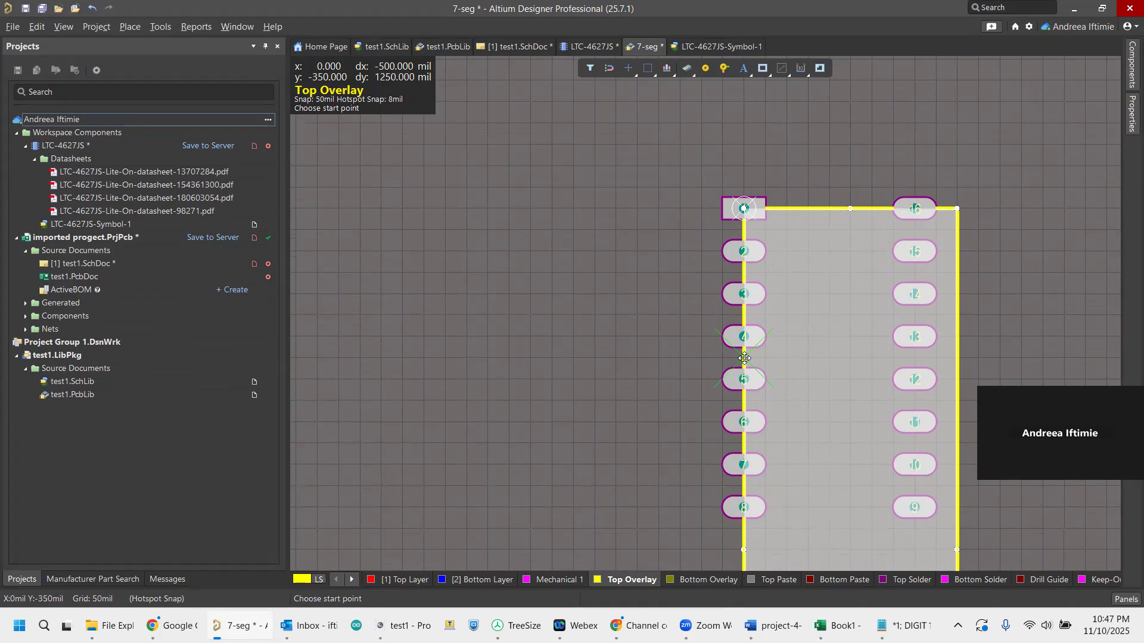
key("Escape")
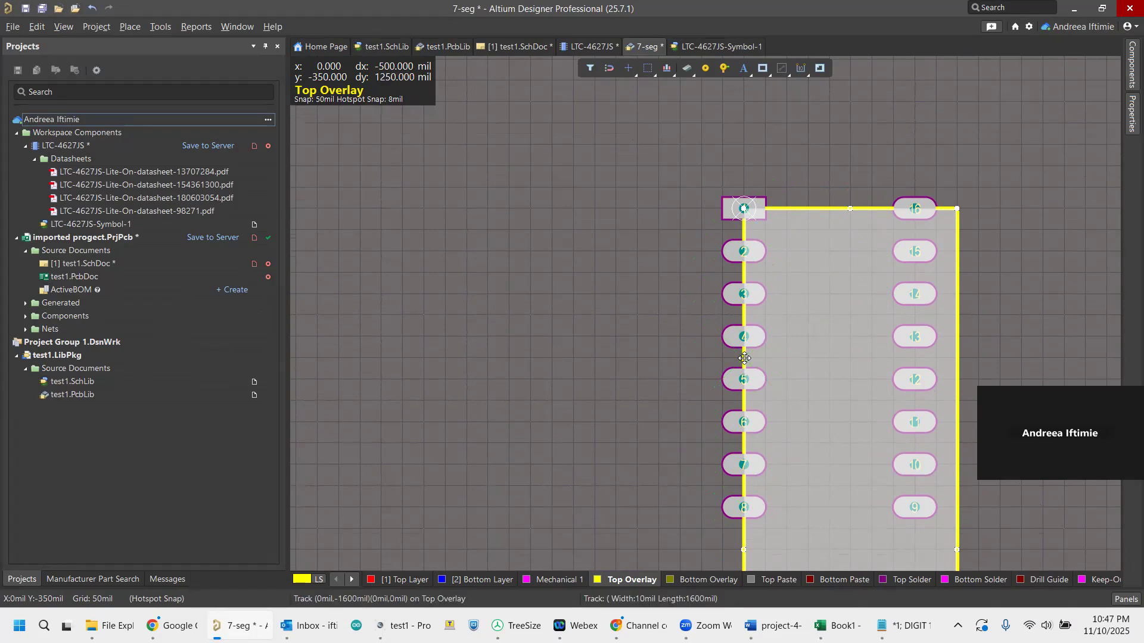
Move the outline rectangle 50 mil left and 400 mil up so that it surrounds both pad columns.
left_click(837, 207)
left_click_drag(835, 208, 715, 71)
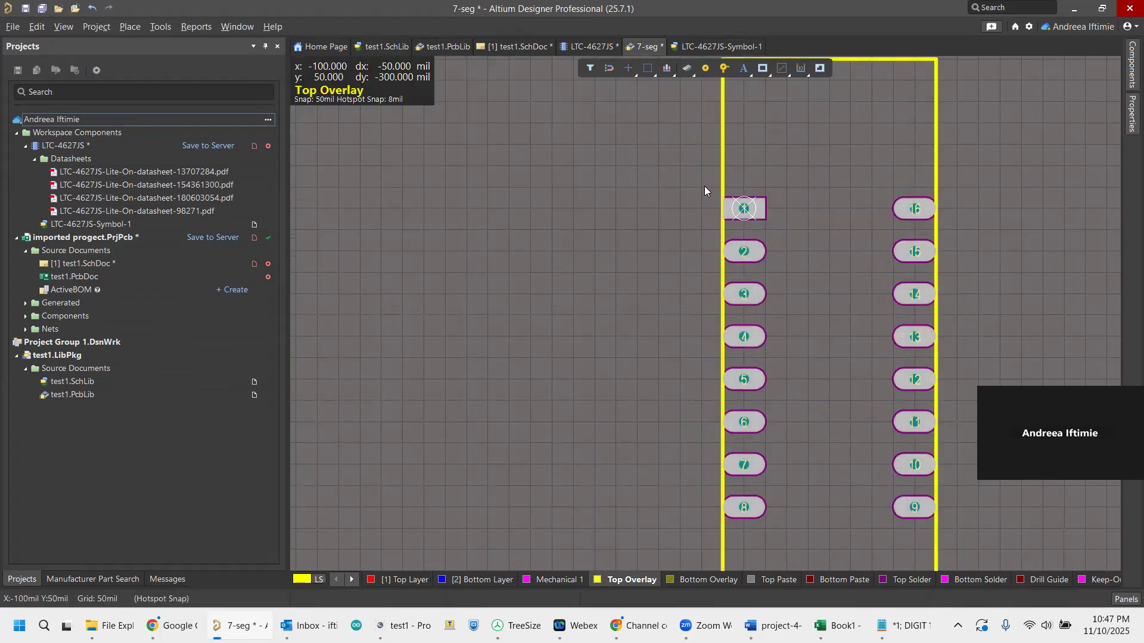
left_click(722, 174)
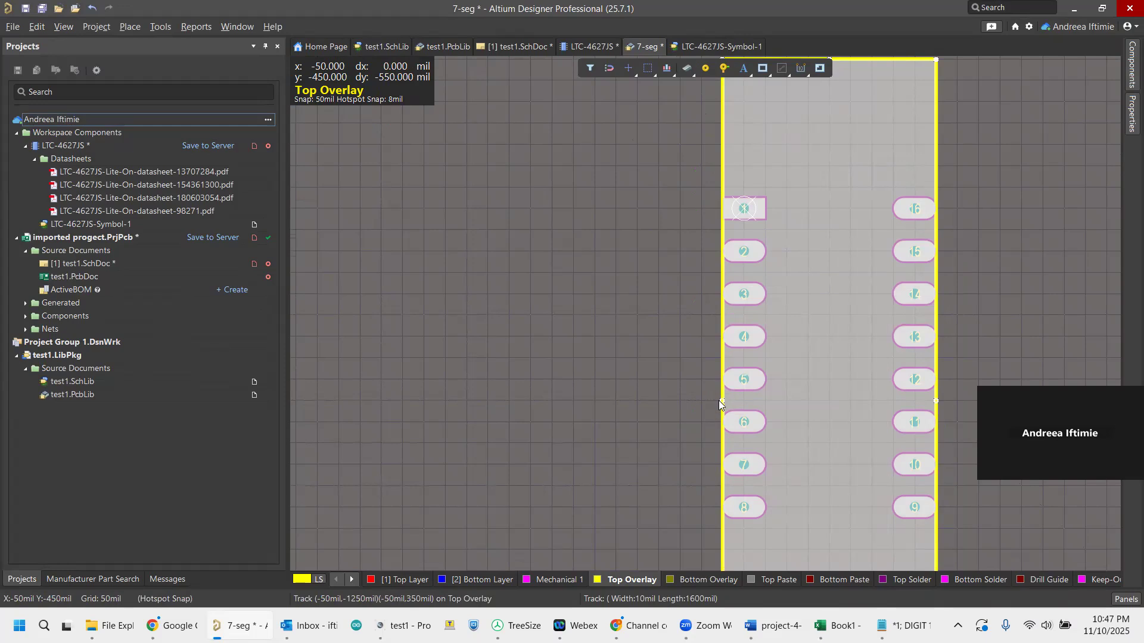
scroll(906, 269, "down", 3)
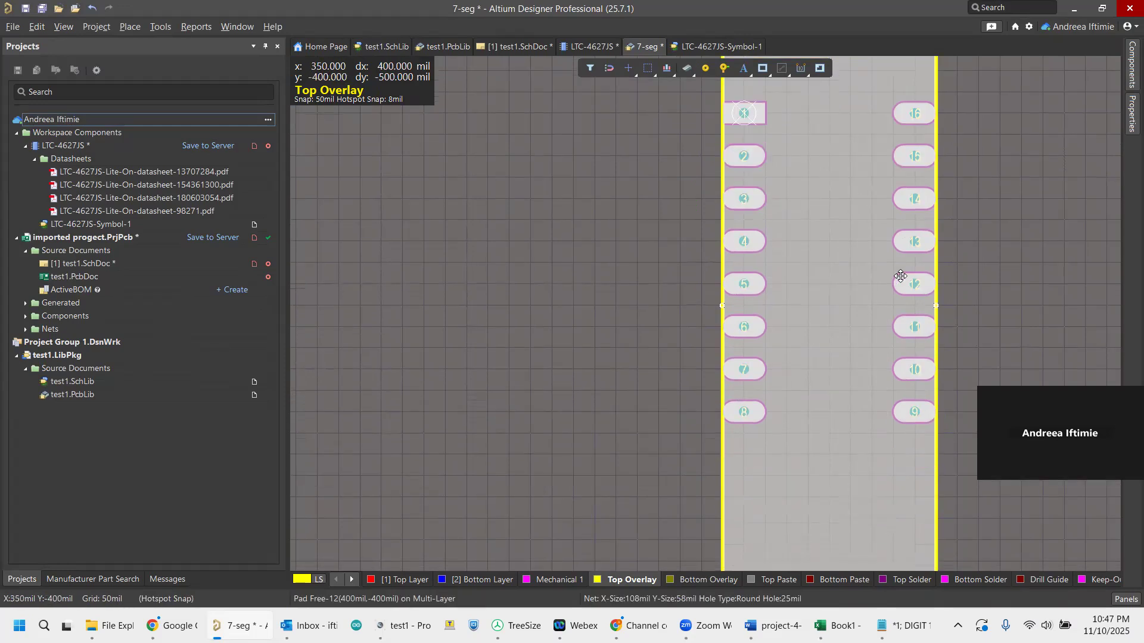
left_click(937, 293)
left_click_drag(937, 294, 706, 300)
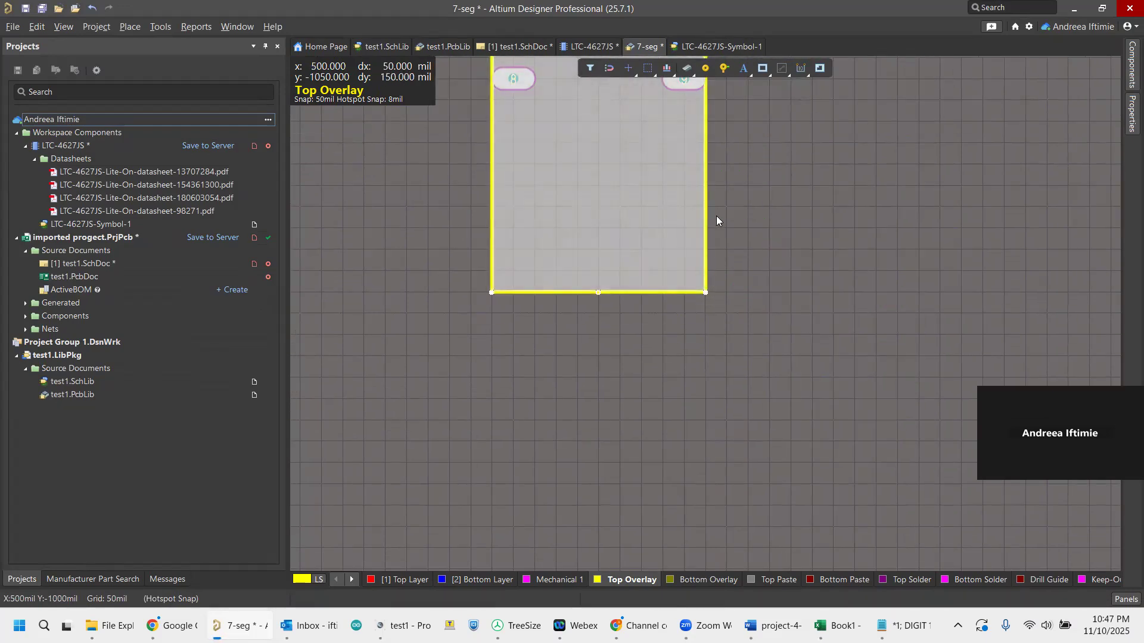
scroll(718, 216, "up", 5)
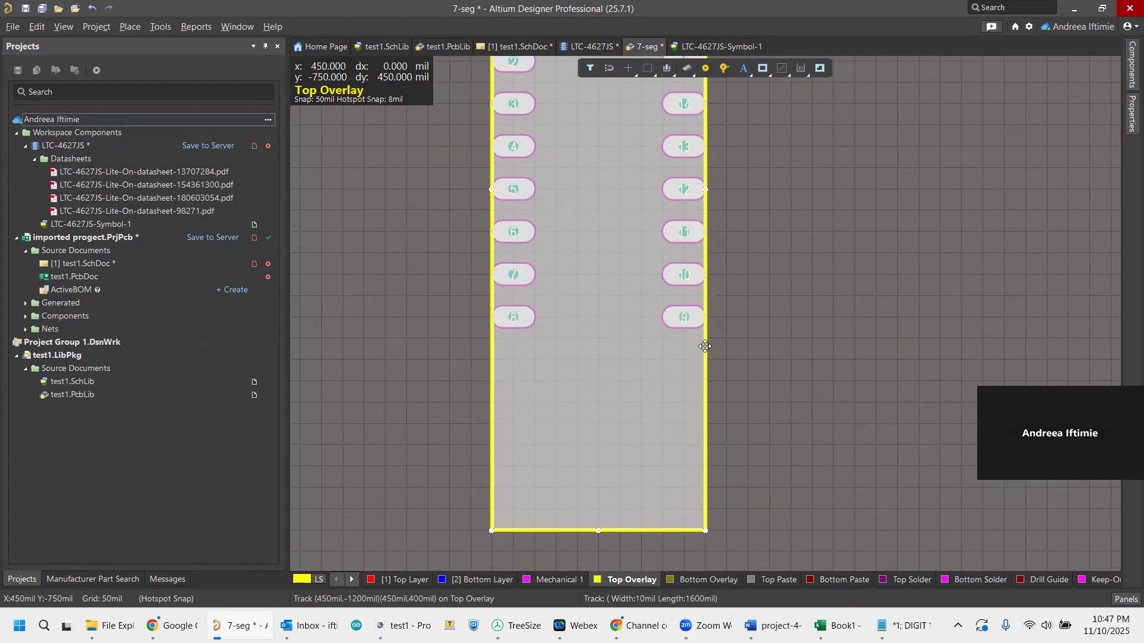
Move the overlay outline rectangle 50 mil up to centre it vertically around the pads, with its bottom edge at y = -1150 mil.
left_click_drag(707, 346, 705, 493)
left_click(705, 490)
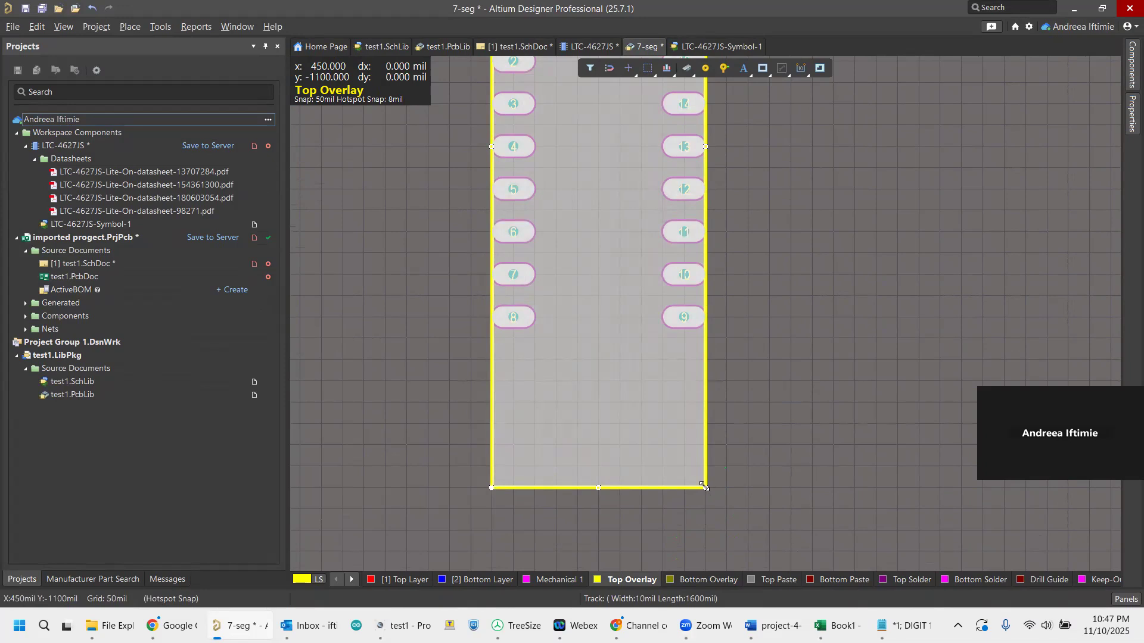
left_click_drag(705, 470, 707, 504)
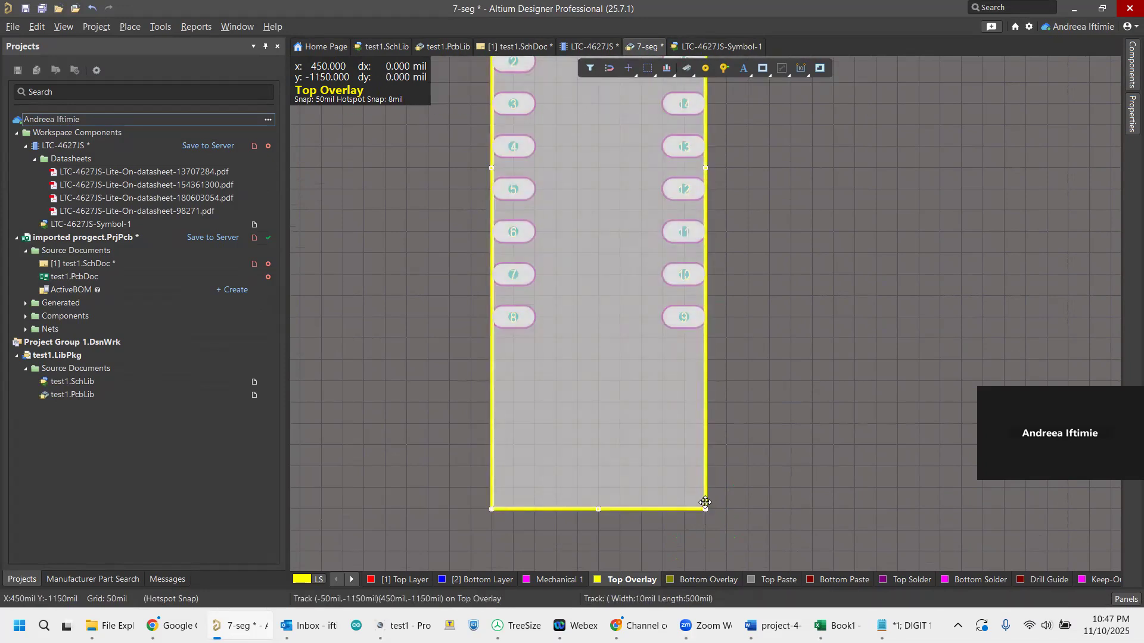
left_click(790, 380)
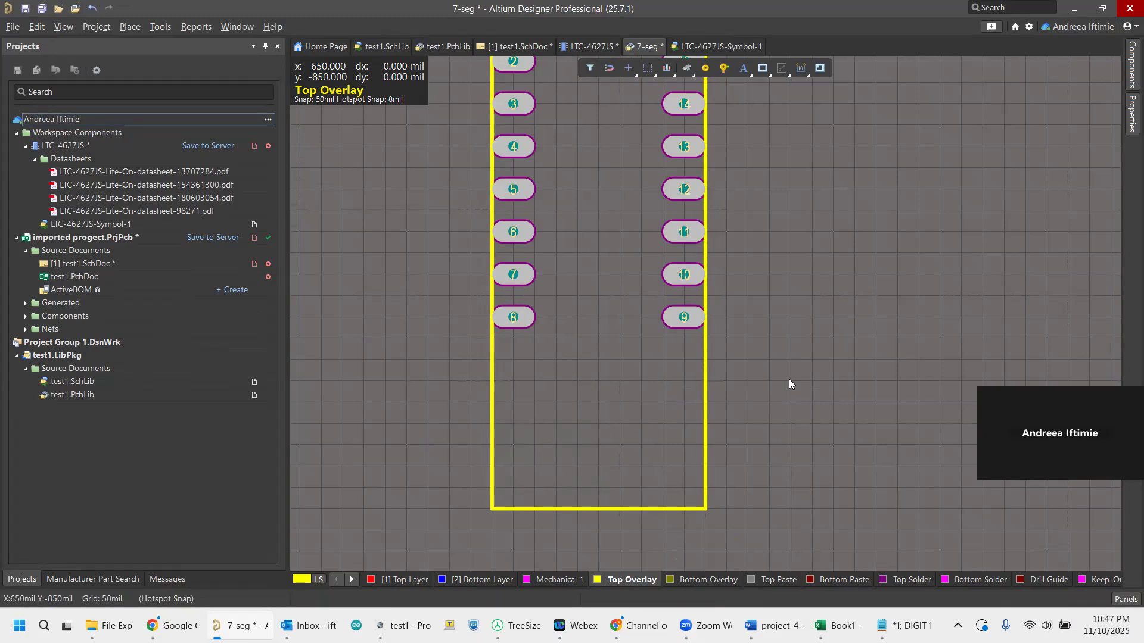
scroll(774, 373, "up", 5)
scroll(613, 185, "up", 2)
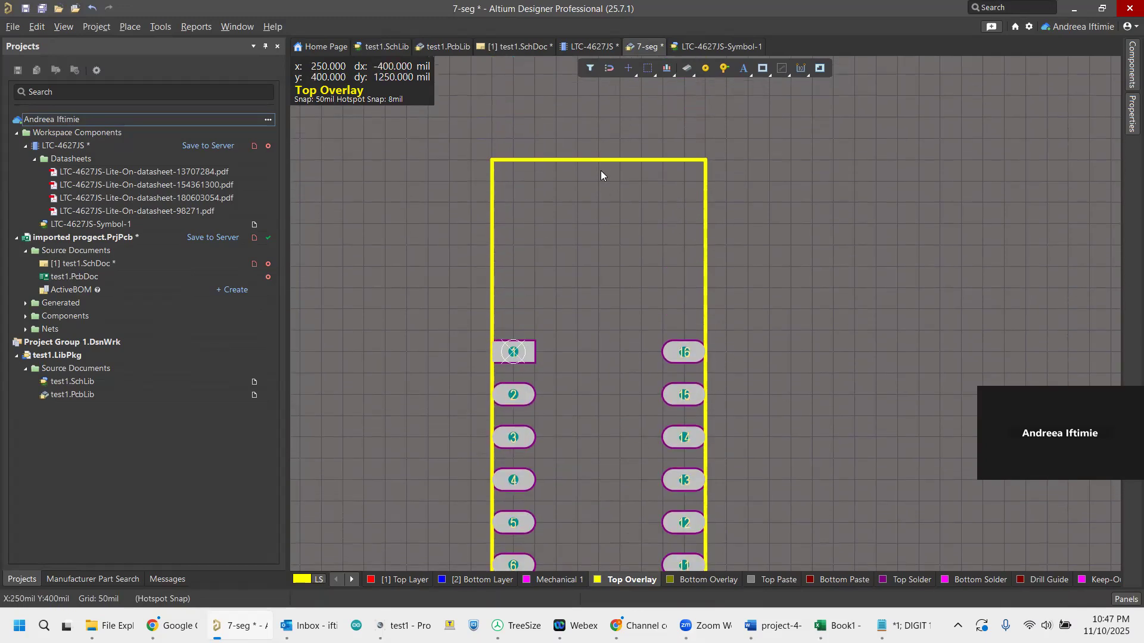
left_click(599, 161)
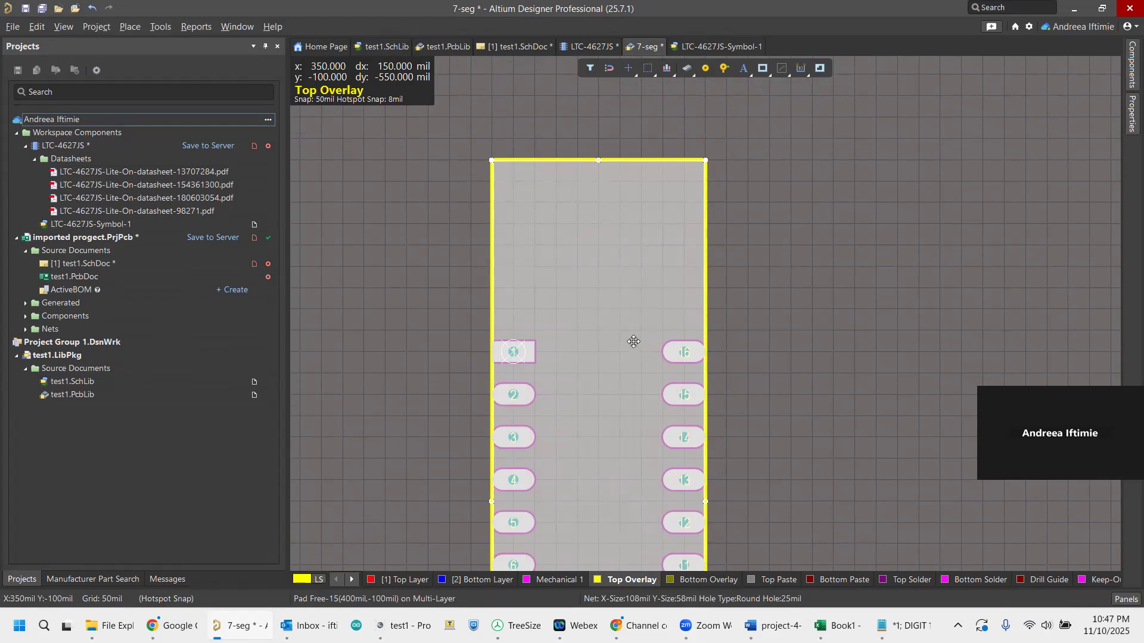
left_click(755, 127)
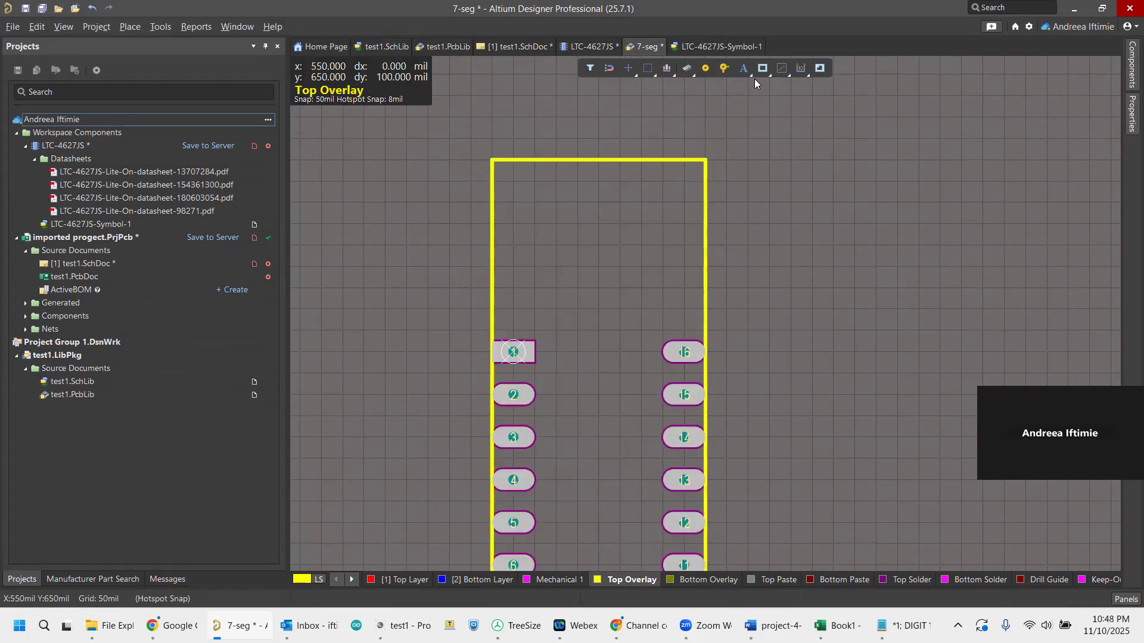
left_click(764, 69)
left_click(766, 71)
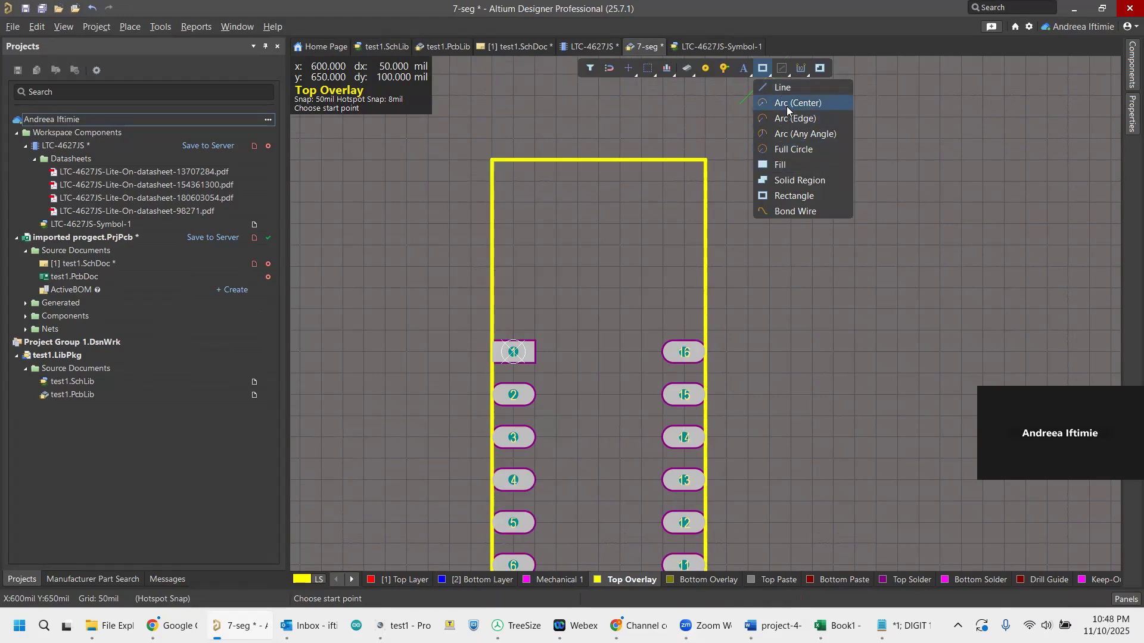
left_click(793, 150)
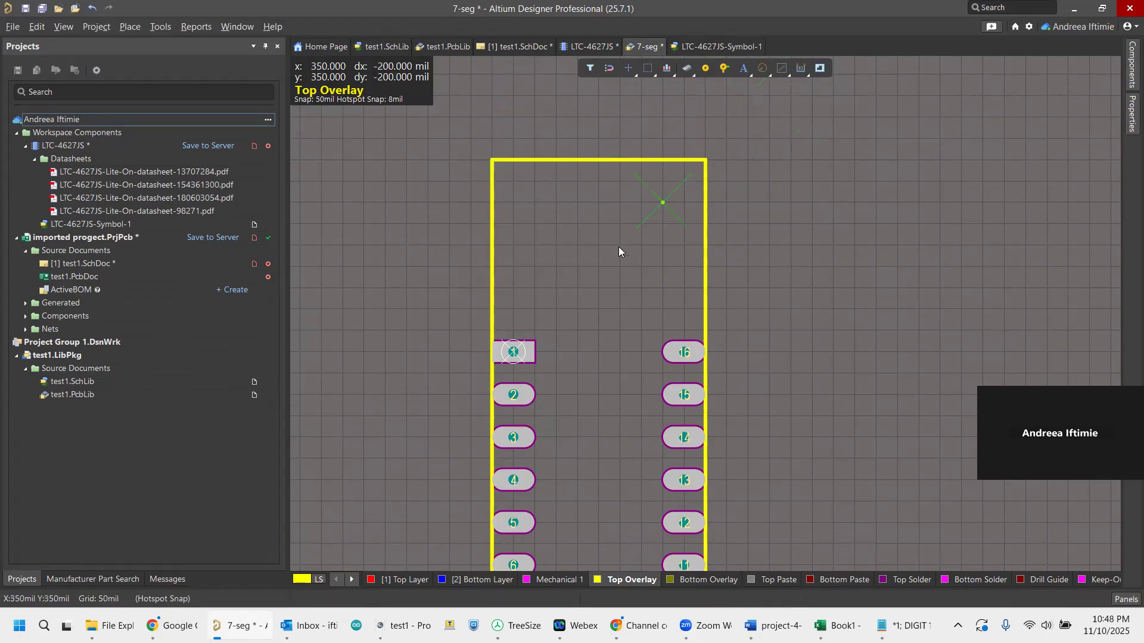
left_click(513, 310)
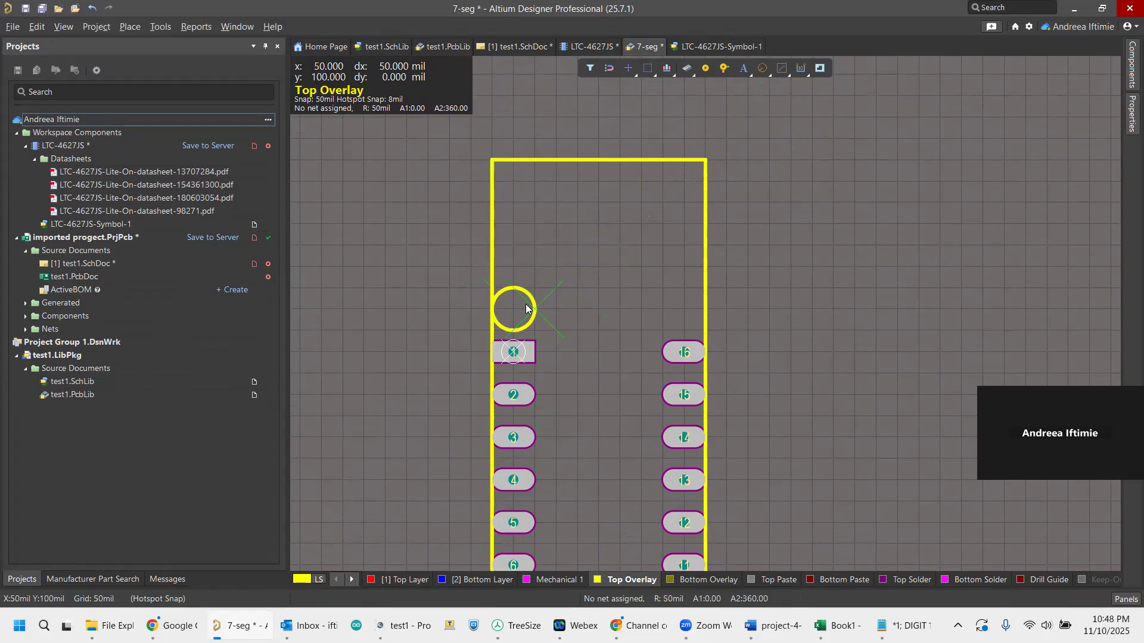
key("Tab")
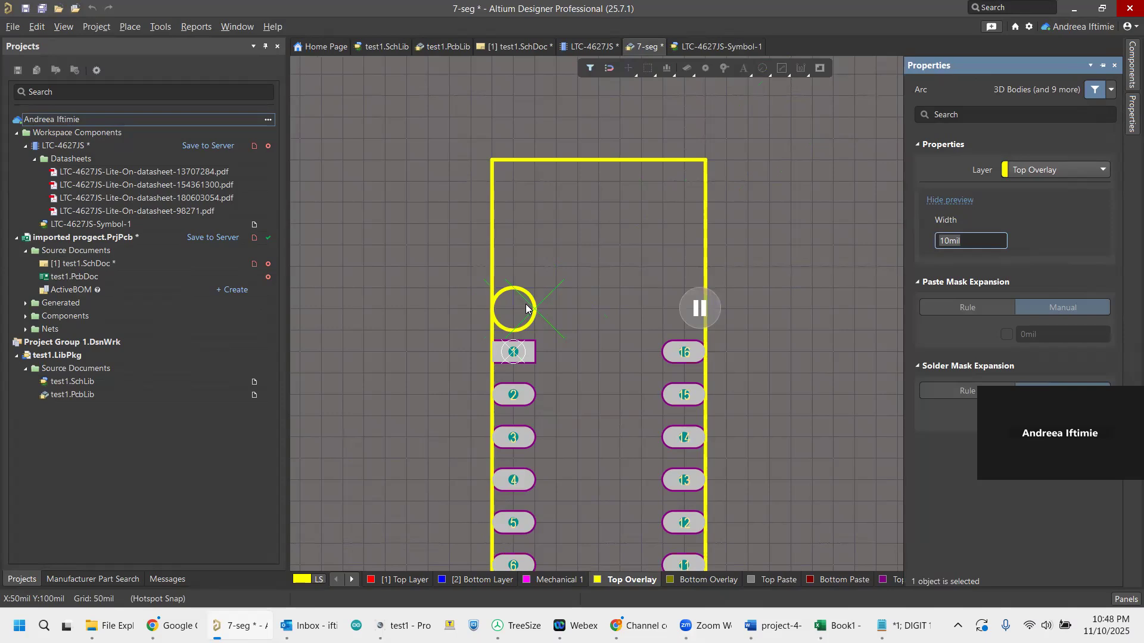
left_click(699, 307)
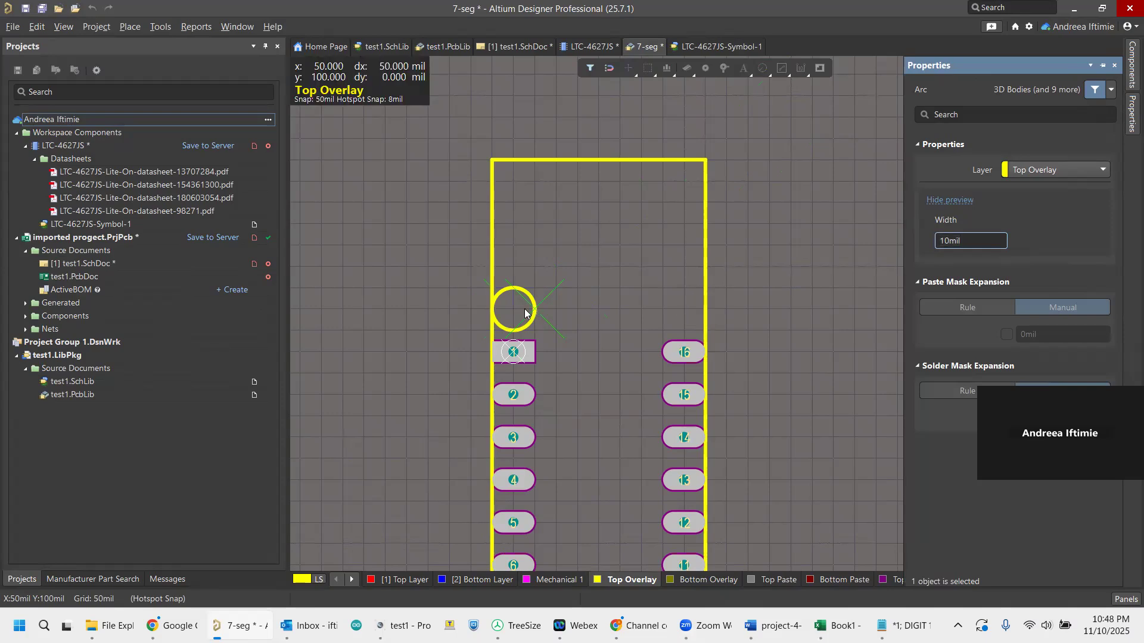
key("Escape")
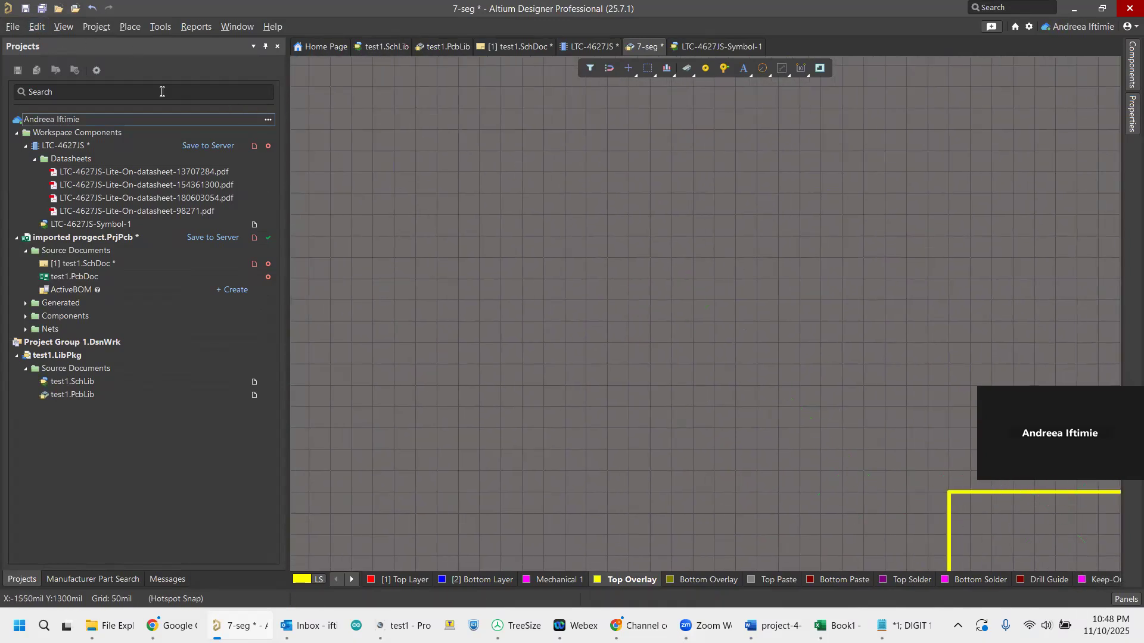
left_click(64, 26)
left_click(97, 391)
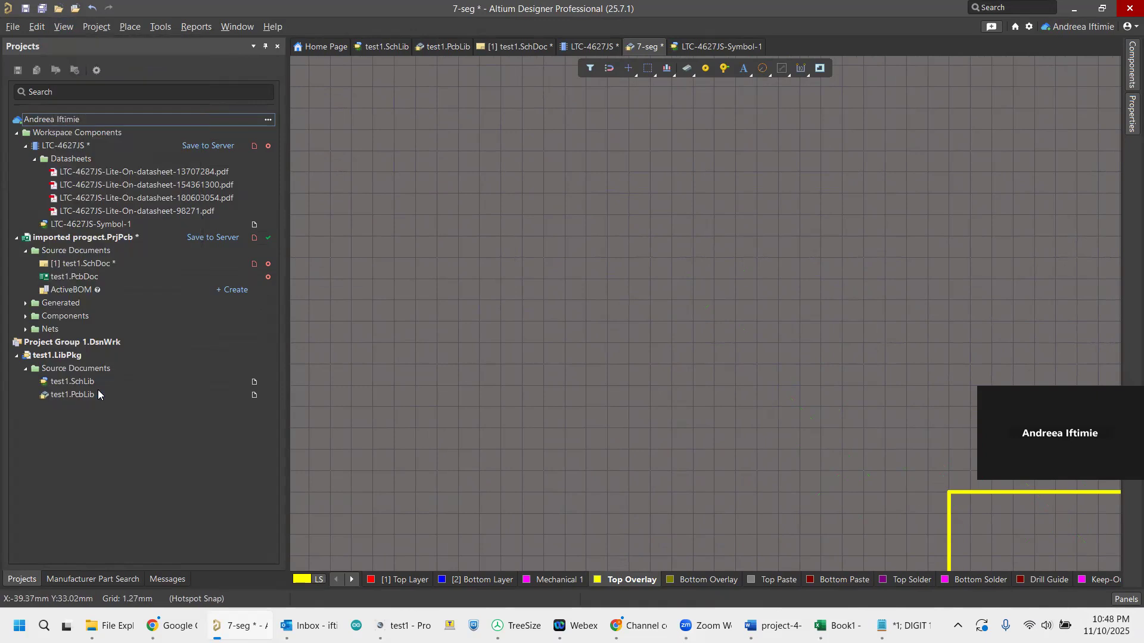
left_click(41, 28)
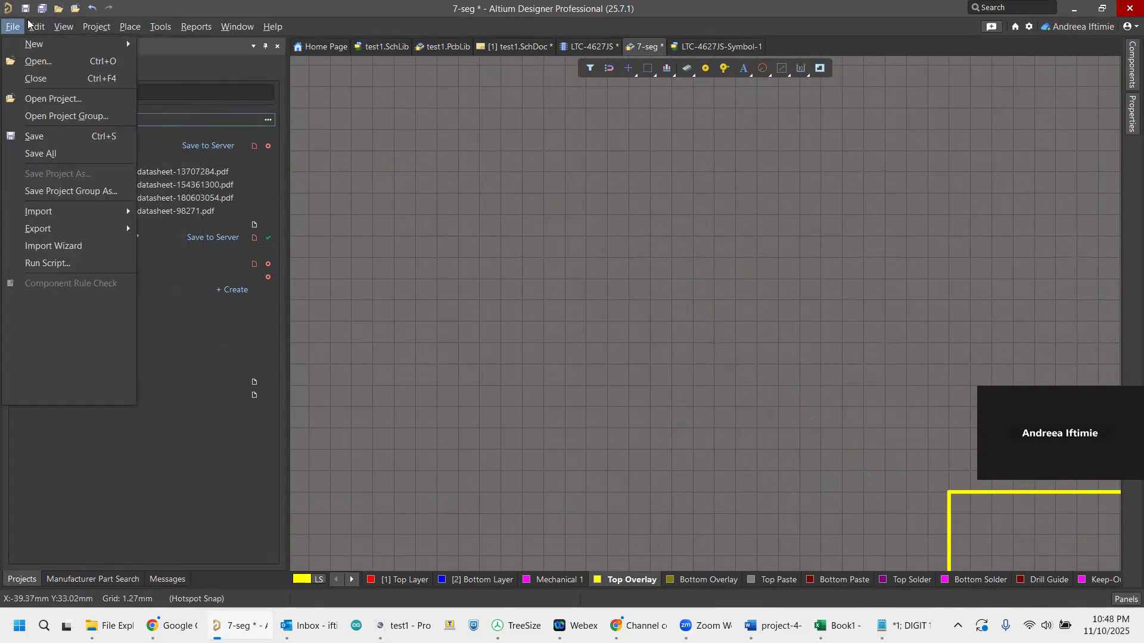
mouse_move(64, 26)
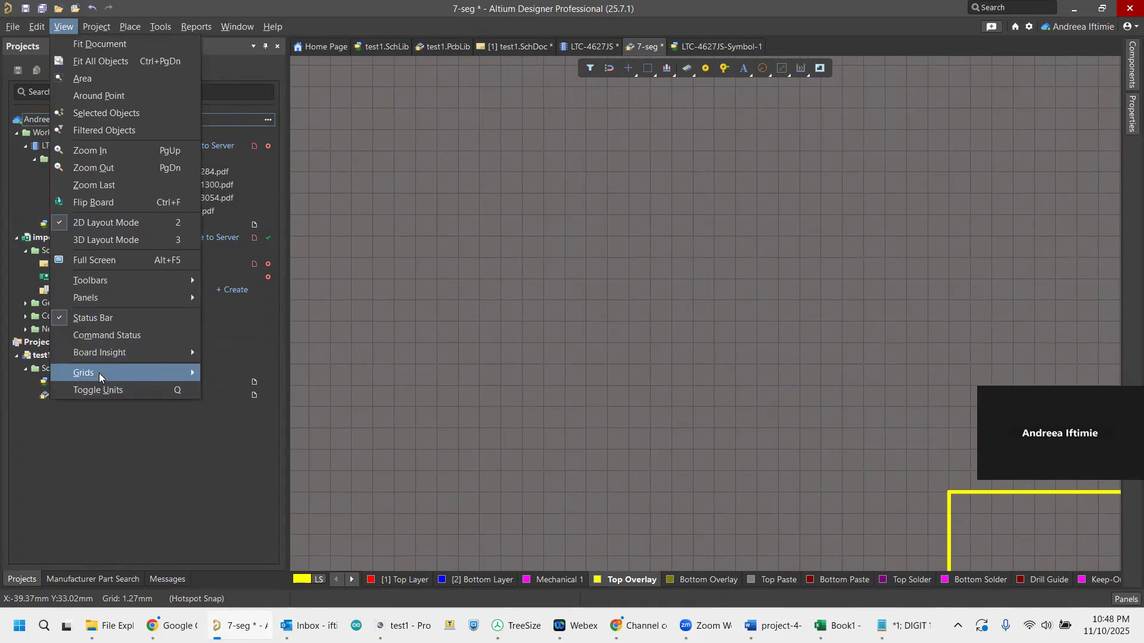
mouse_move(173, 373)
left_click(253, 410)
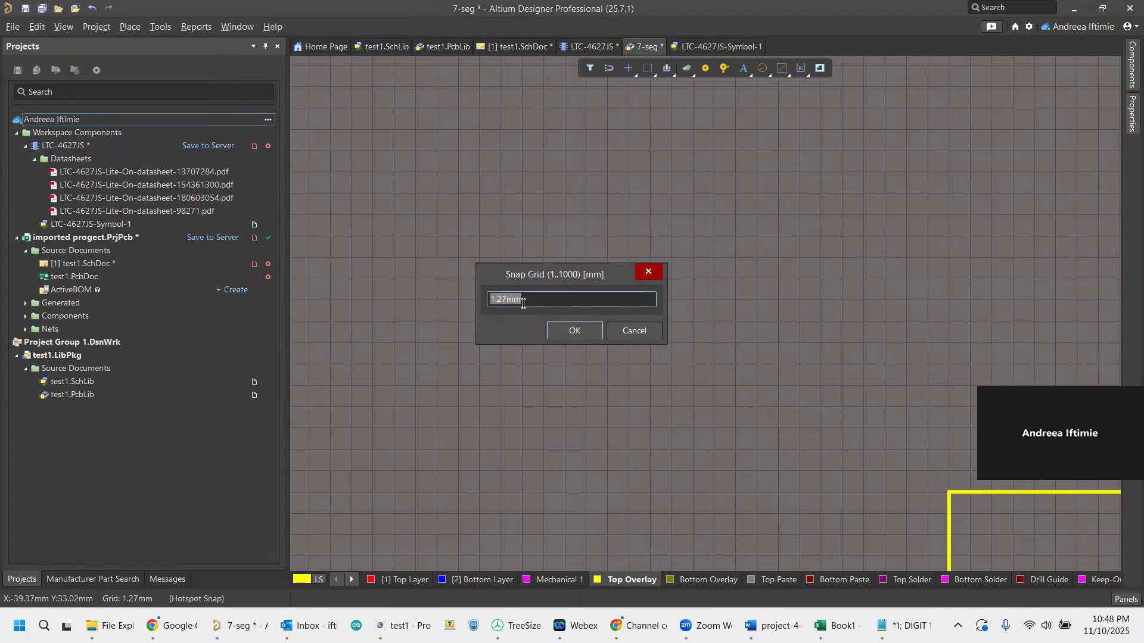
left_click(642, 331)
left_click(64, 26)
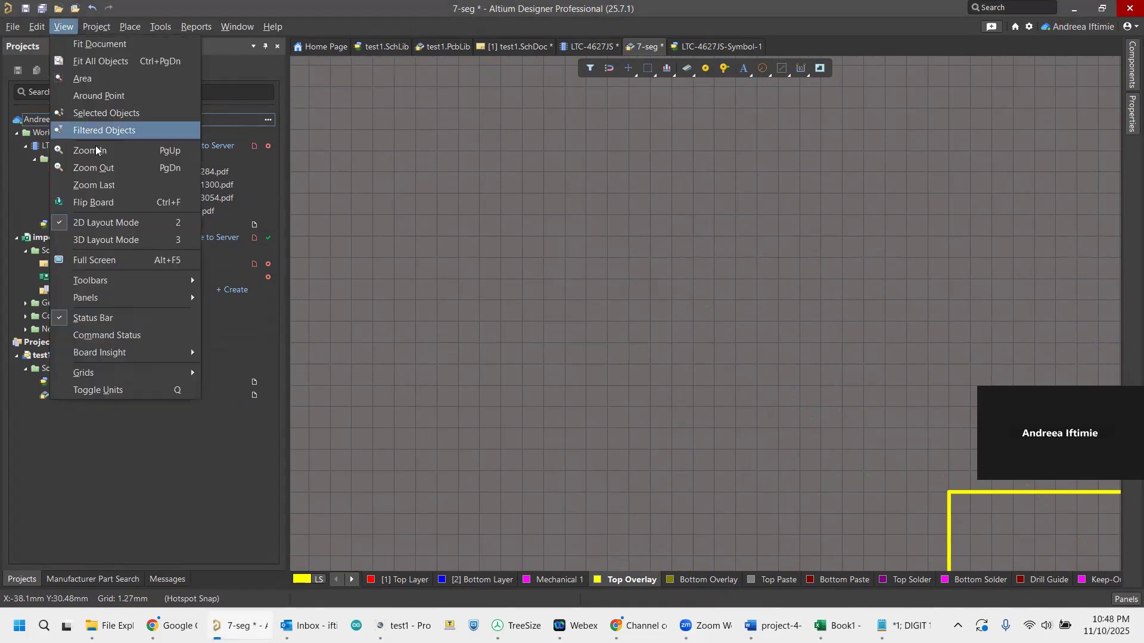
left_click(179, 389)
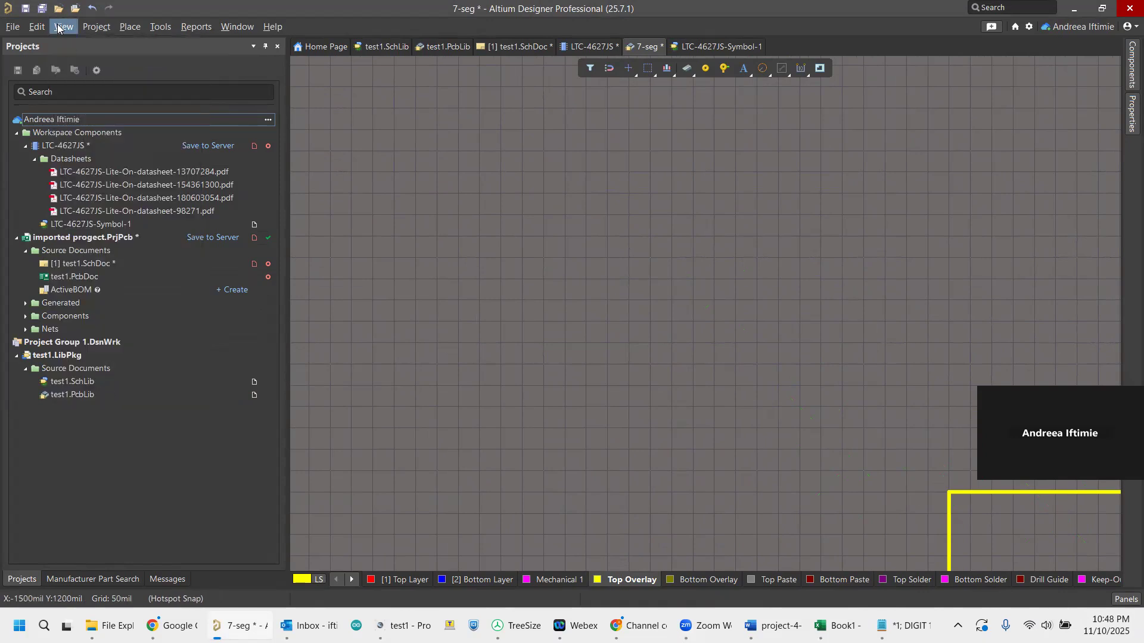
Set the global snap grid to 5 mil.
left_click(57, 25)
mouse_move(191, 373)
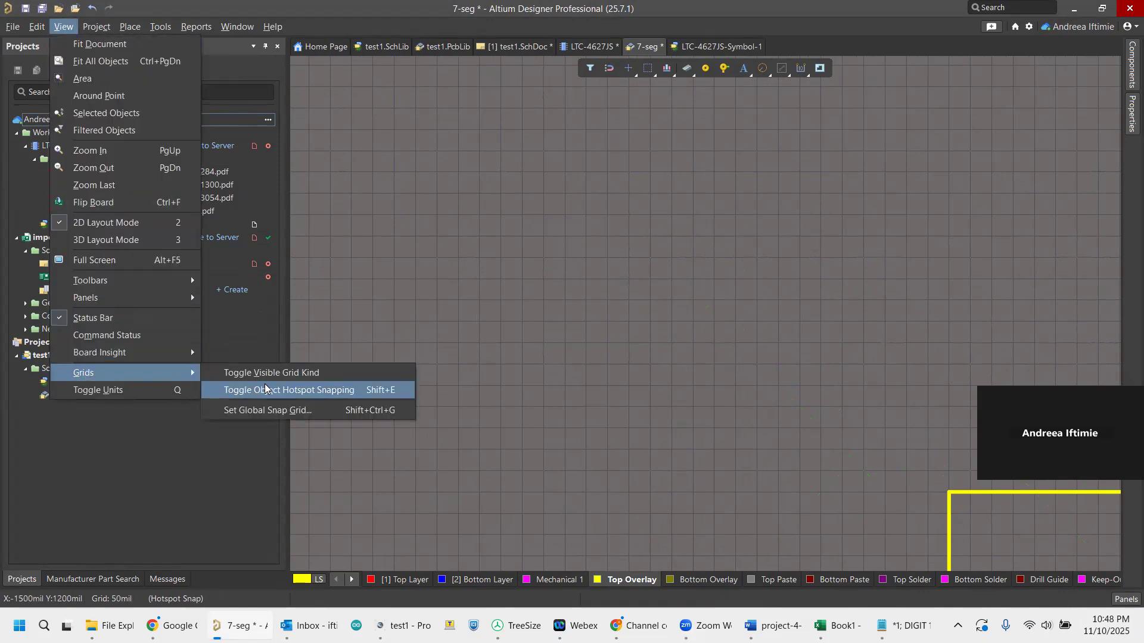
left_click(266, 409)
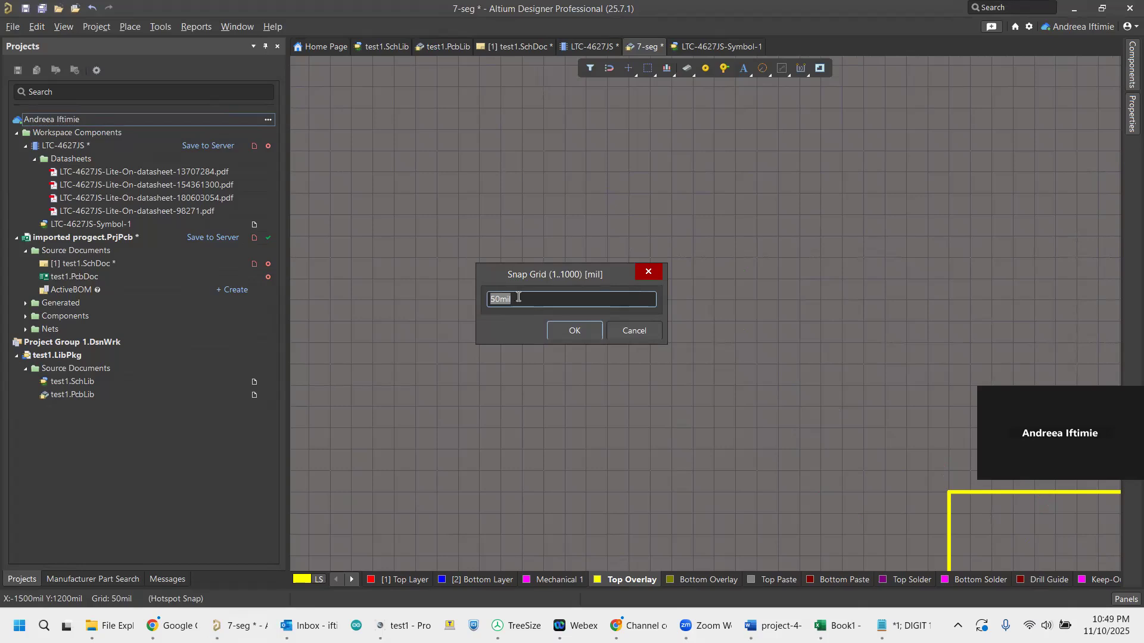
type("5")
left_click(573, 335)
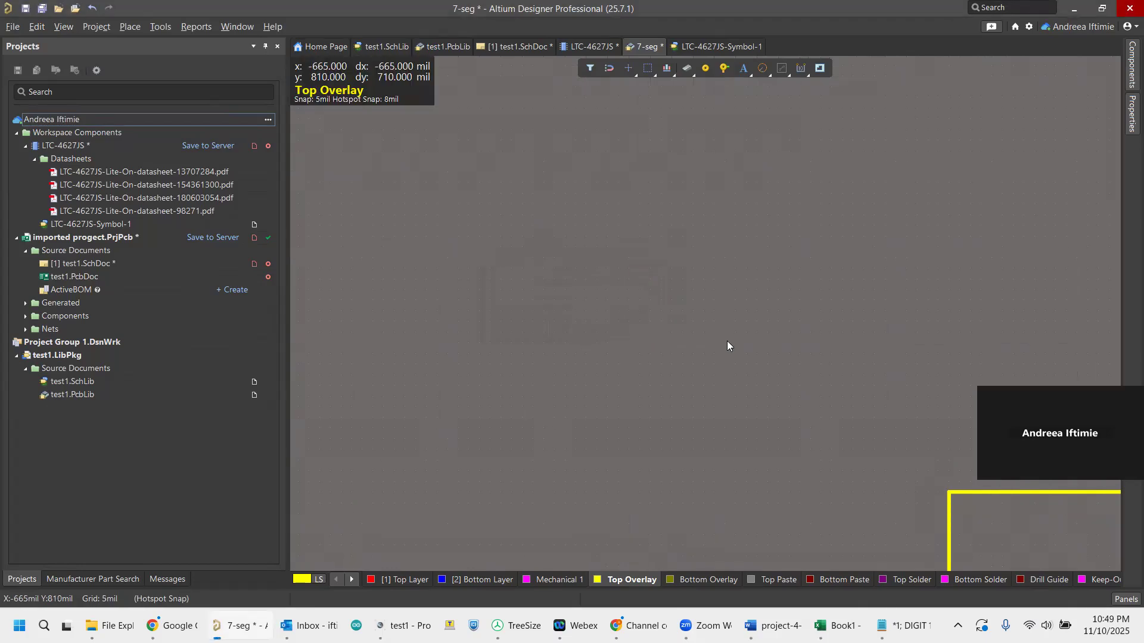
Draw a full circle of about 11 mil radius on Top Overlay just above pad 1, centred at x = -20, y = 65 mil.
scroll(994, 521, "down", 5)
scroll(976, 503, "down", 4)
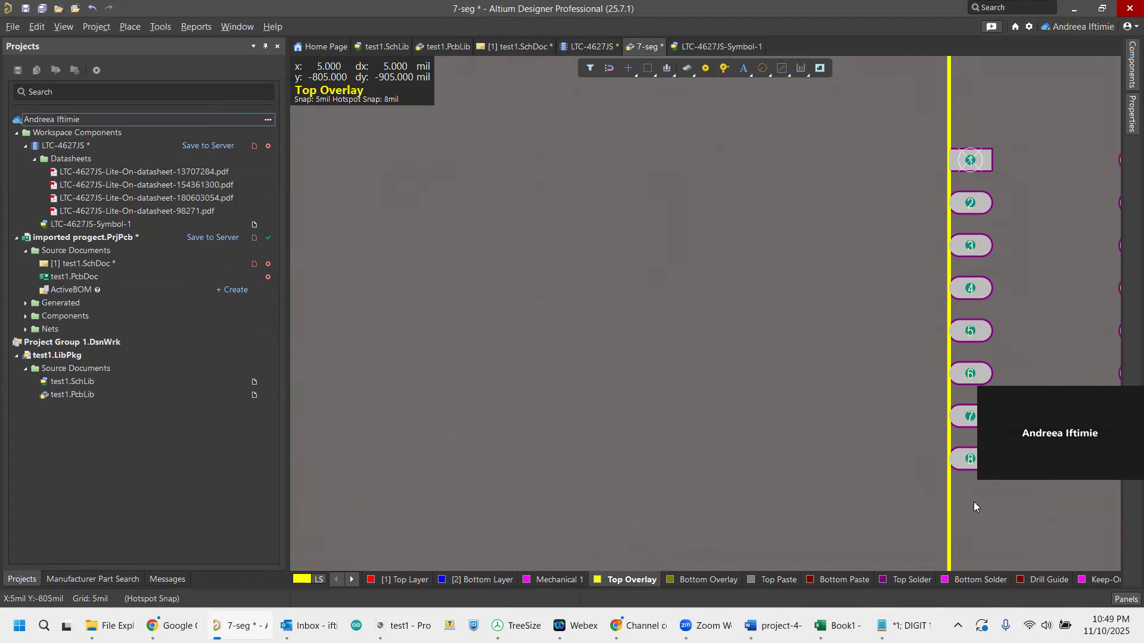
scroll(973, 501, "up", 4)
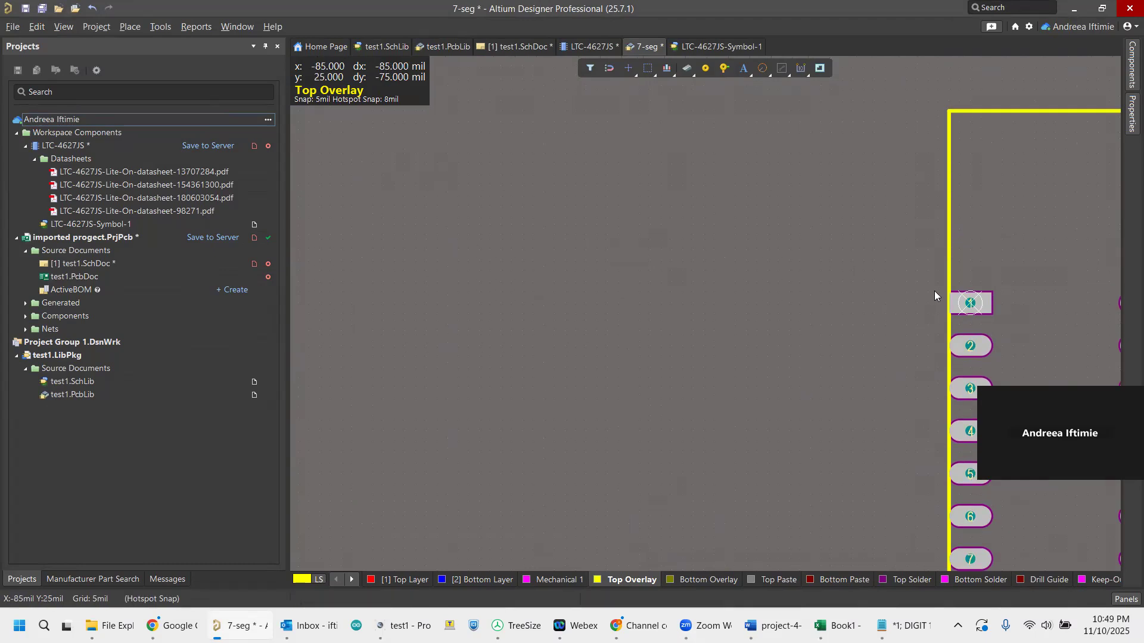
scroll(934, 291, "up", 4, "ctrl")
scroll(957, 298, "up", 4, "ctrl")
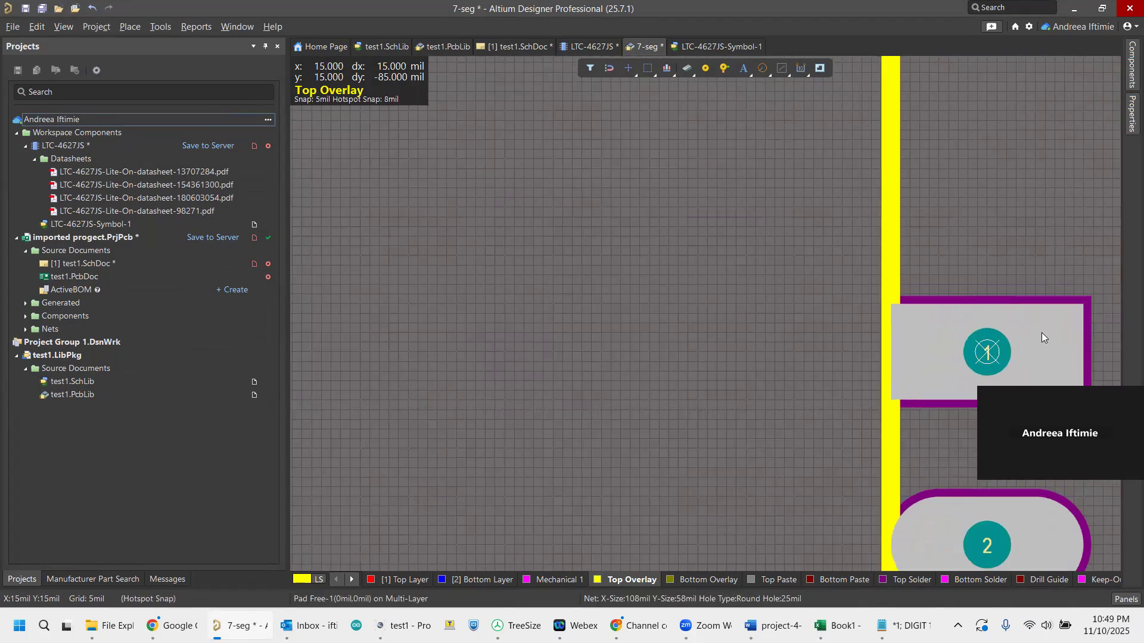
left_click(770, 82)
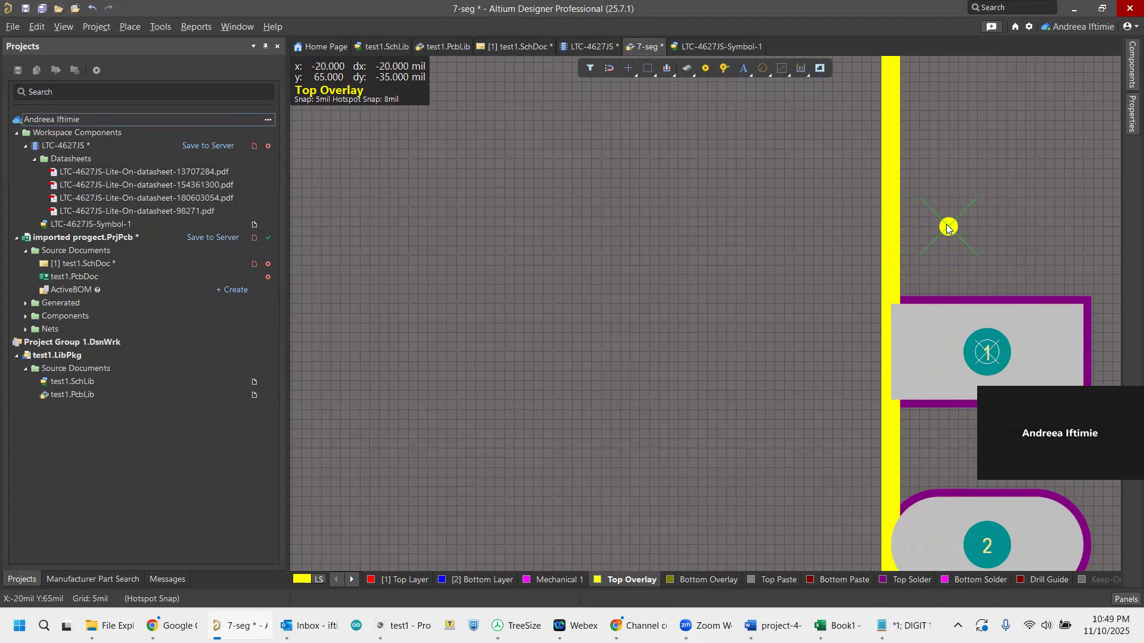
left_click(949, 227)
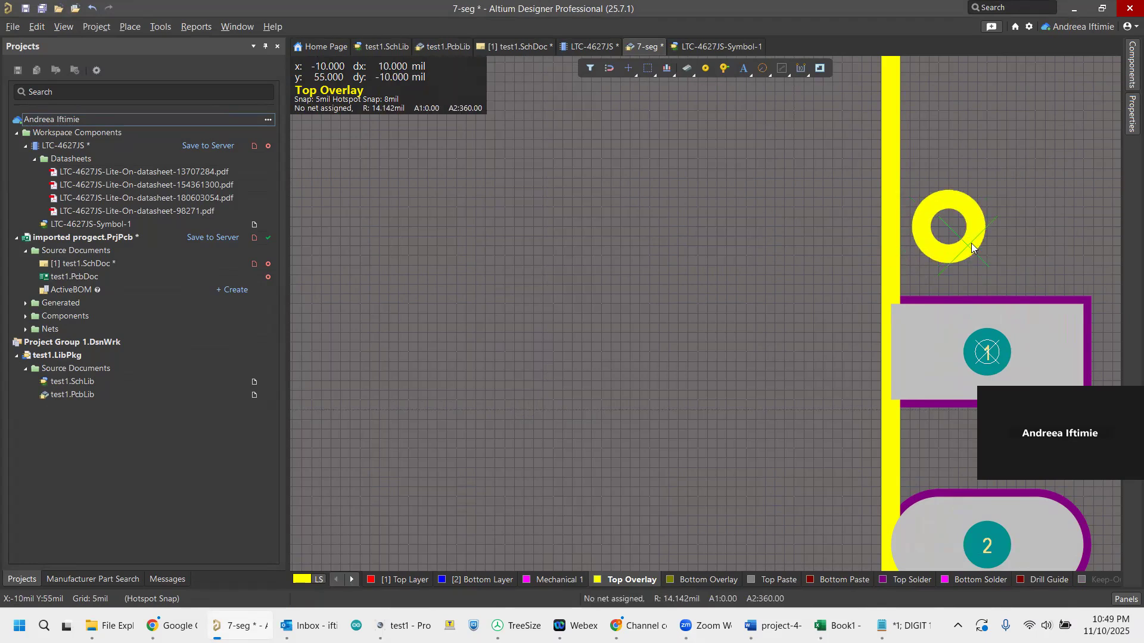
left_click(967, 239)
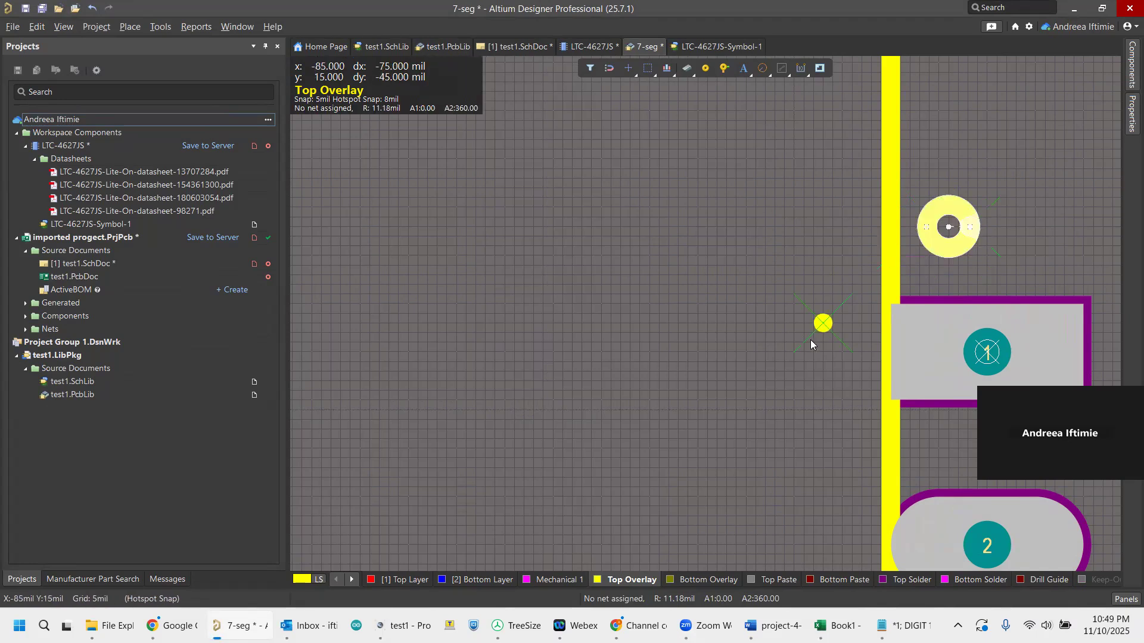
right_click(793, 362)
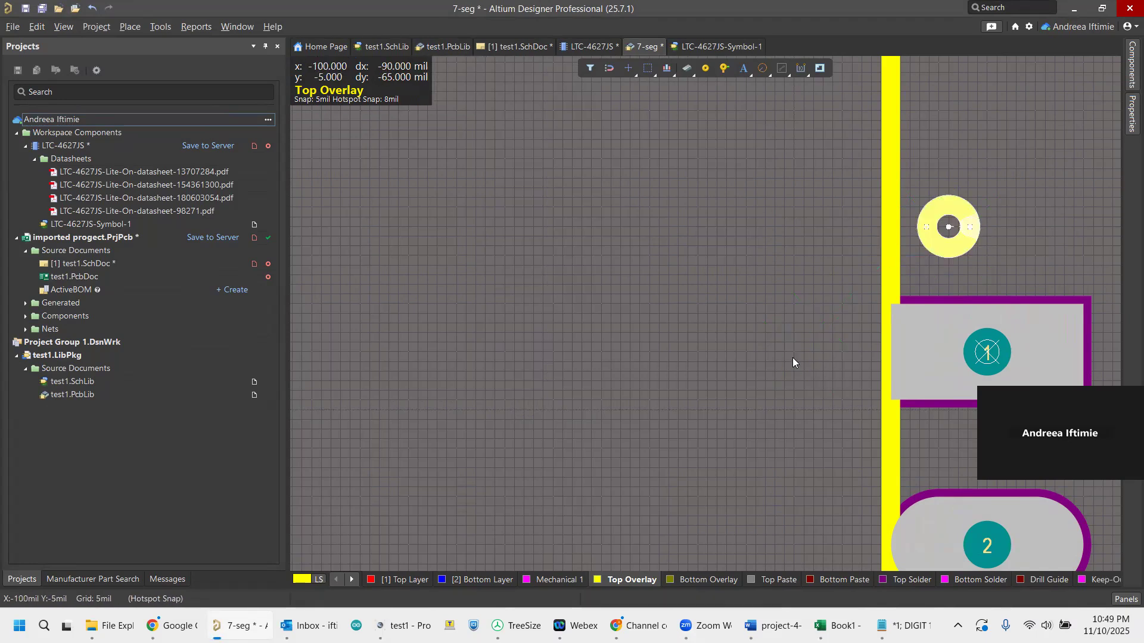
Save the 7-seg footprint and save the LTC-4627JS component to the server with empty release notes.
scroll(774, 326, "down", 1, "ctrl")
scroll(769, 326, "down", 4, "ctrl")
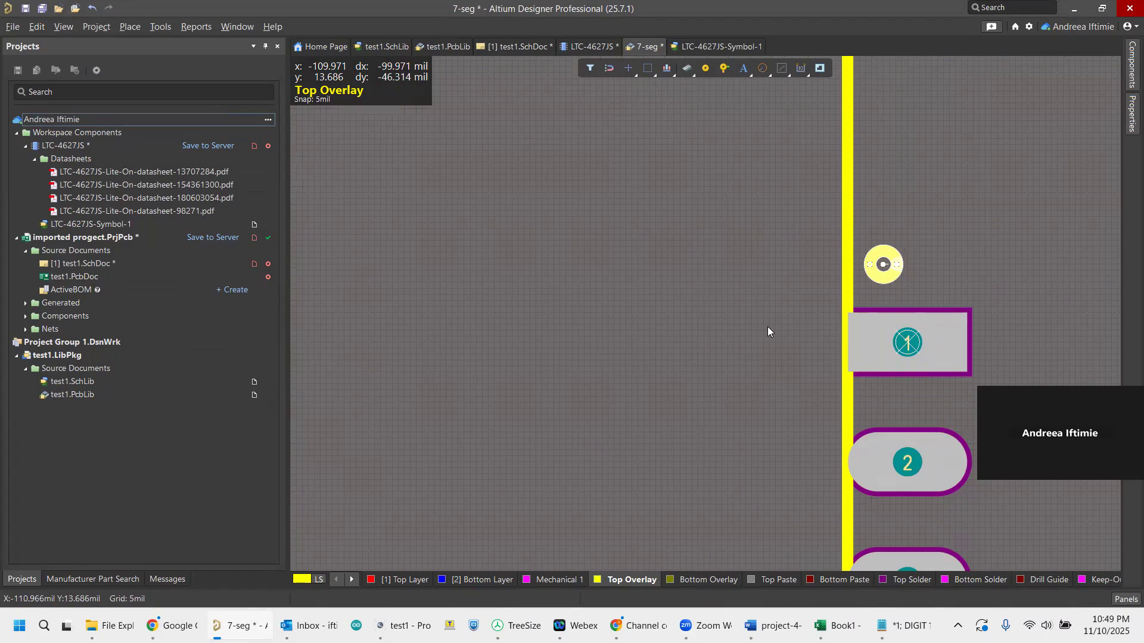
scroll(771, 336, "down", 1, "ctrl")
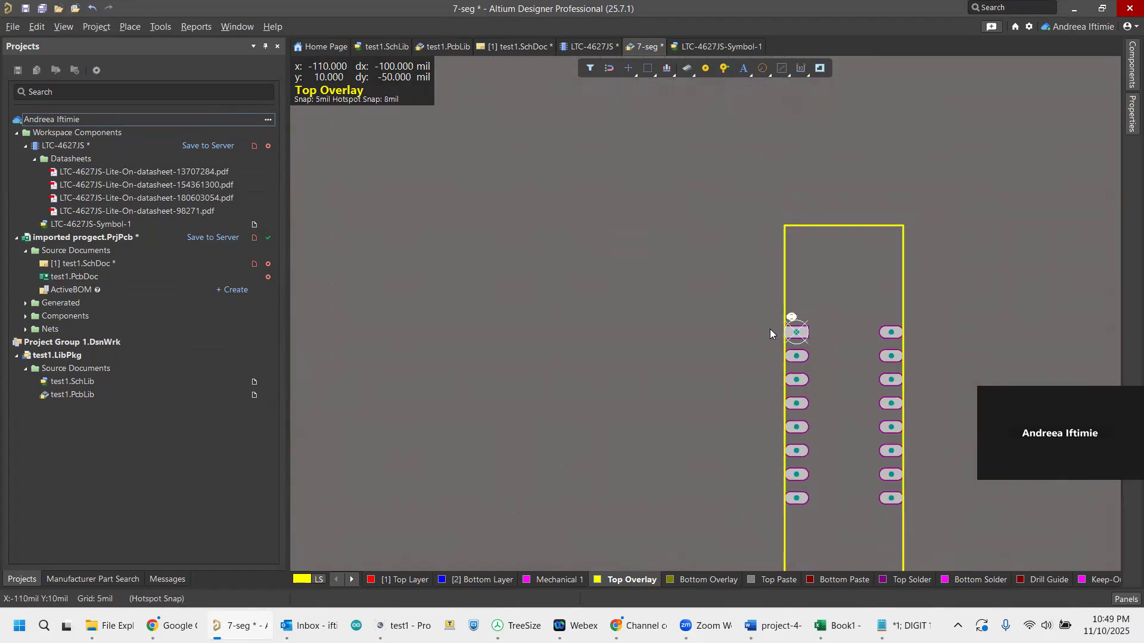
scroll(920, 386, "down", 2)
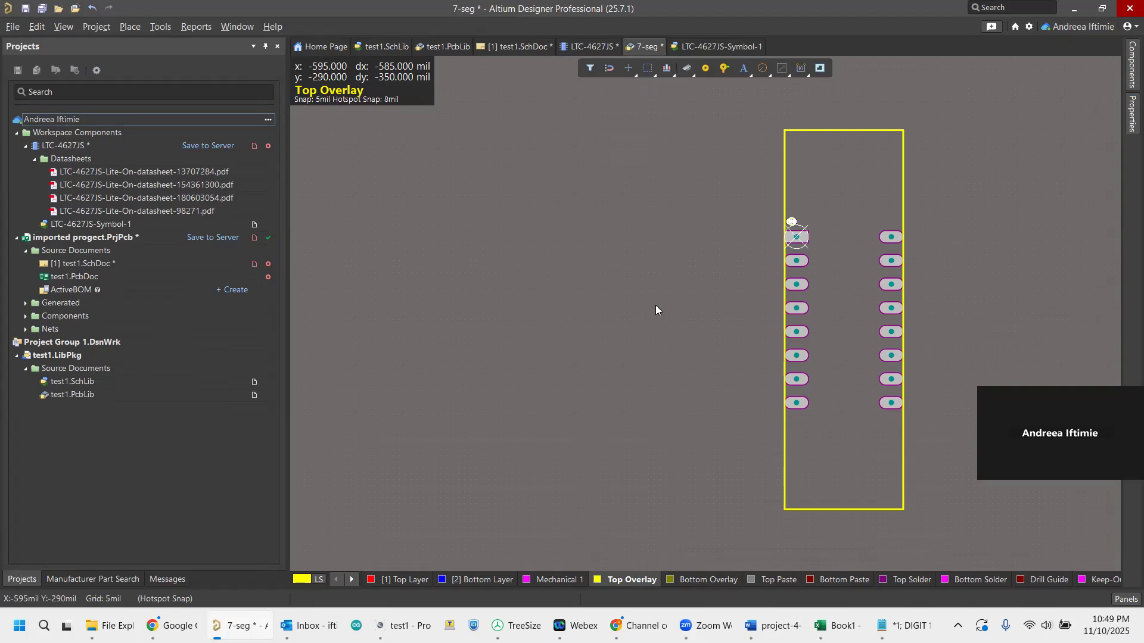
key("ctrl+s")
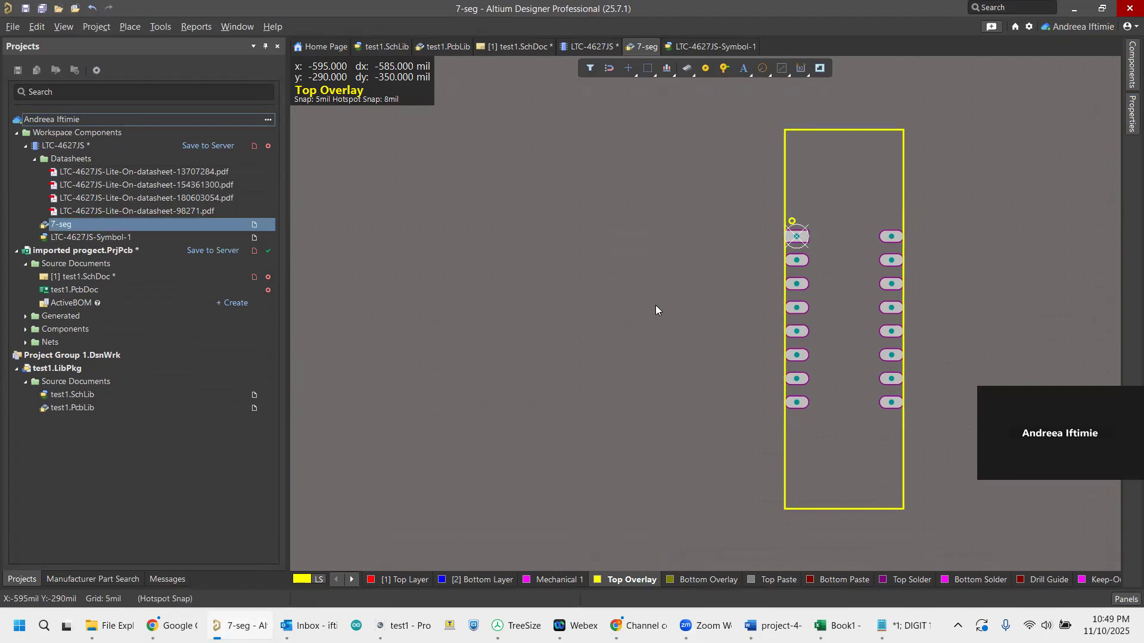
left_click(212, 147)
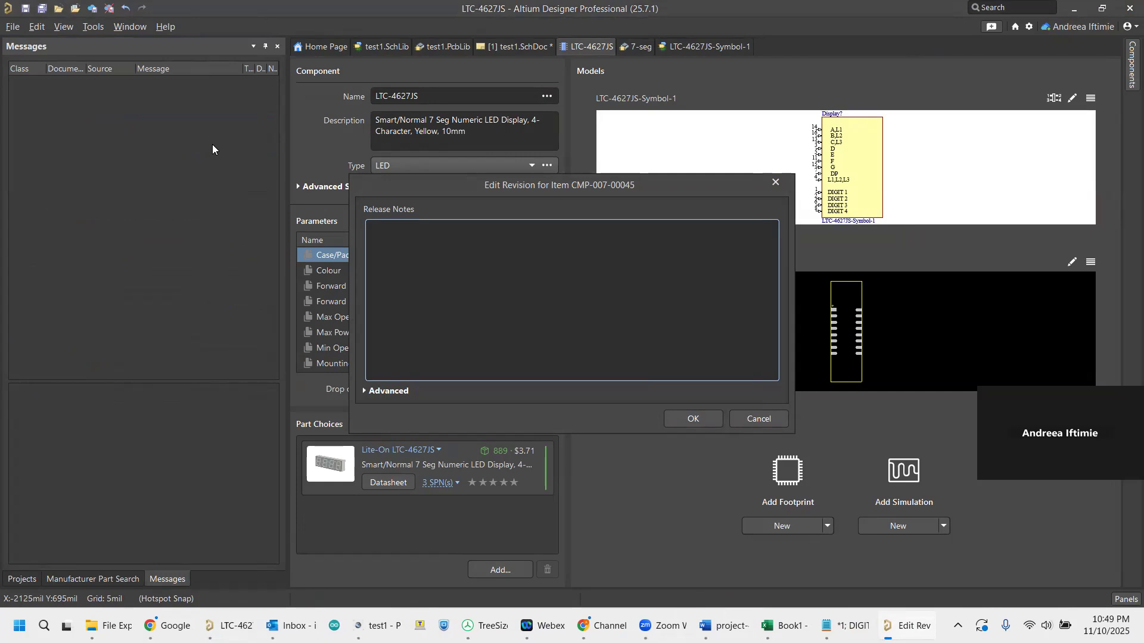
left_click(692, 419)
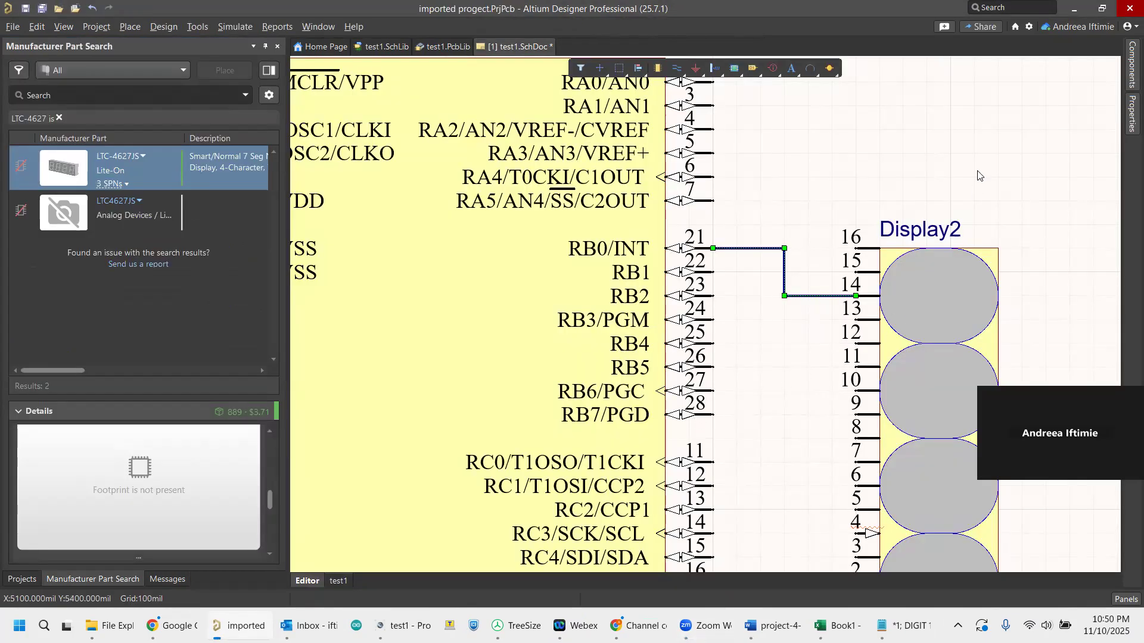
Delete the Display2 part from the schematic and search the component library for "seg".
left_click(961, 279)
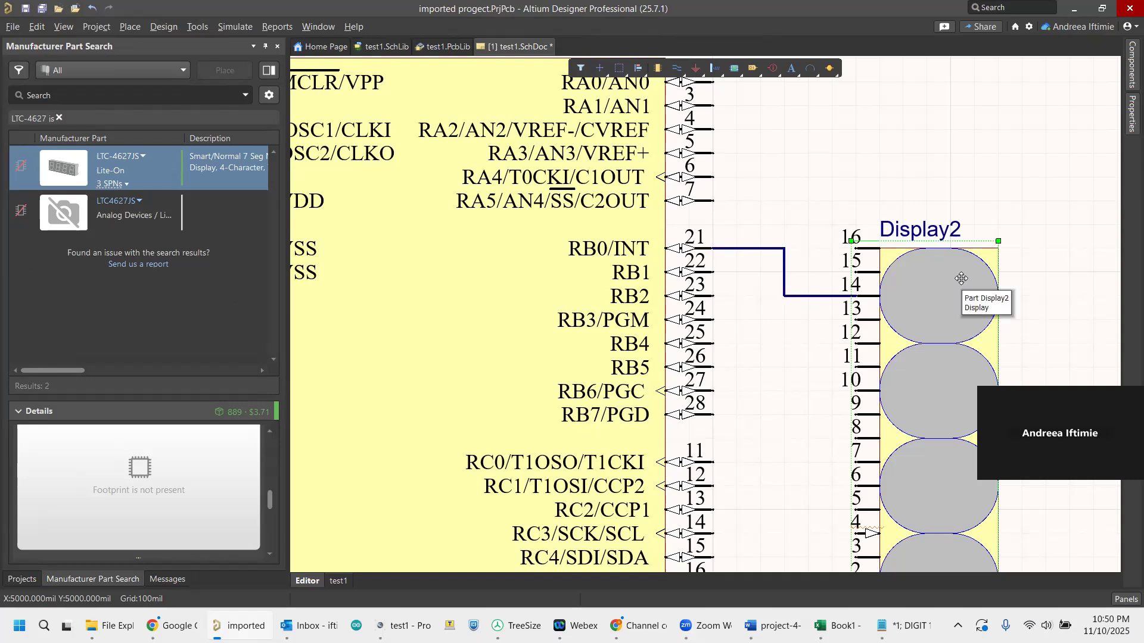
key("Delete")
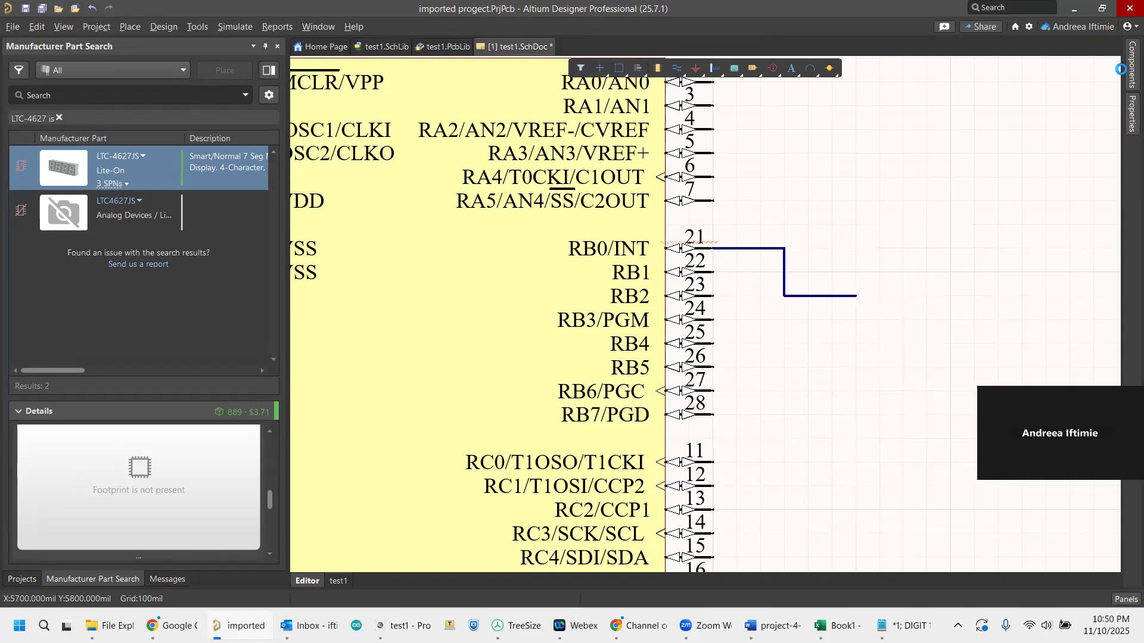
left_click(1132, 71)
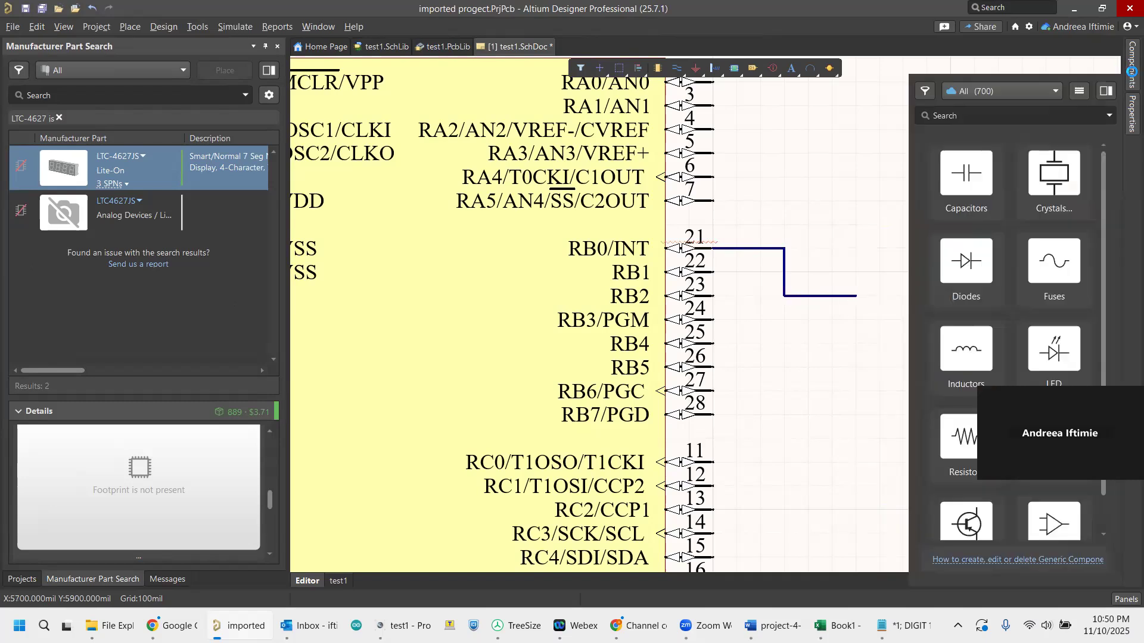
left_click(947, 112)
type("seg")
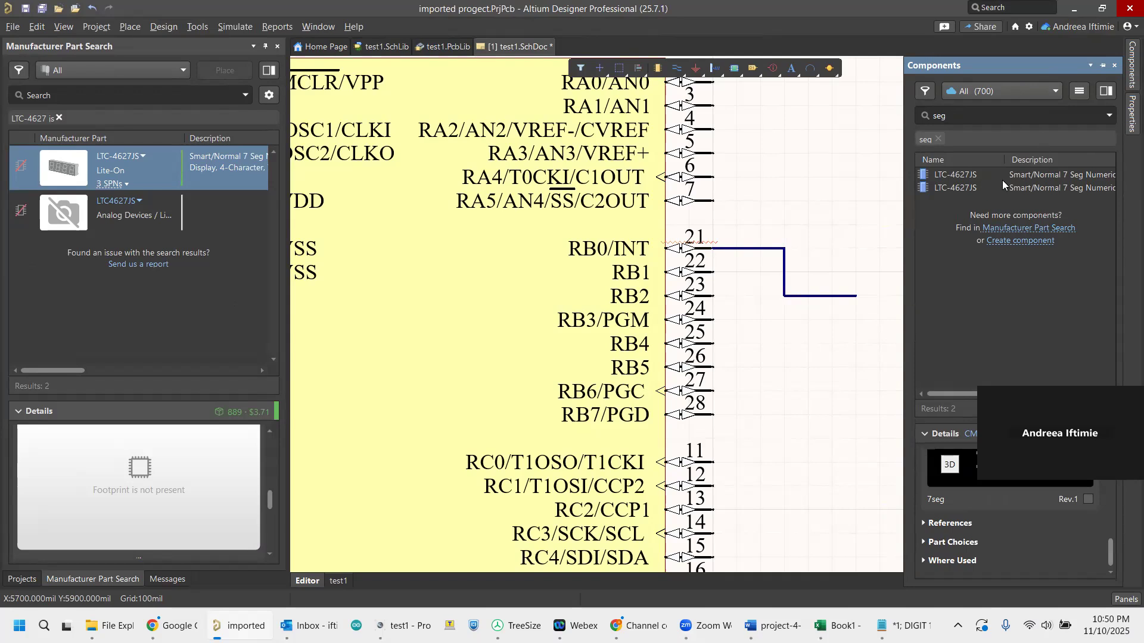
Compare the two LTC-4627JS library entries and delete CMP-007-00038, the one with the four-circle symbol, without deleting its related items.
left_click(1003, 178)
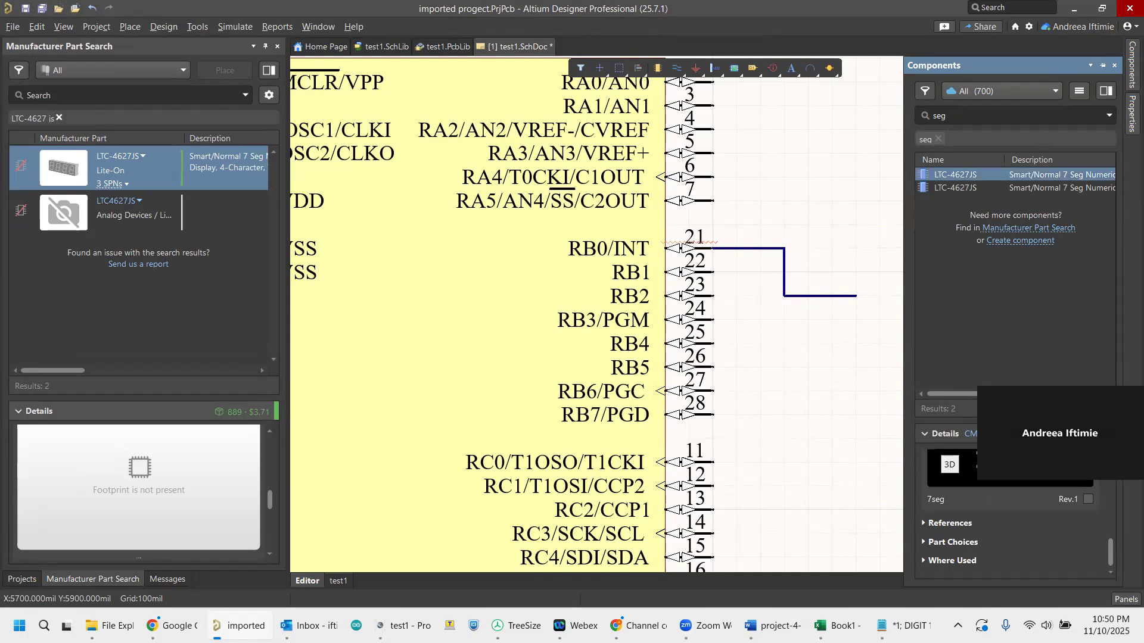
left_click(969, 189)
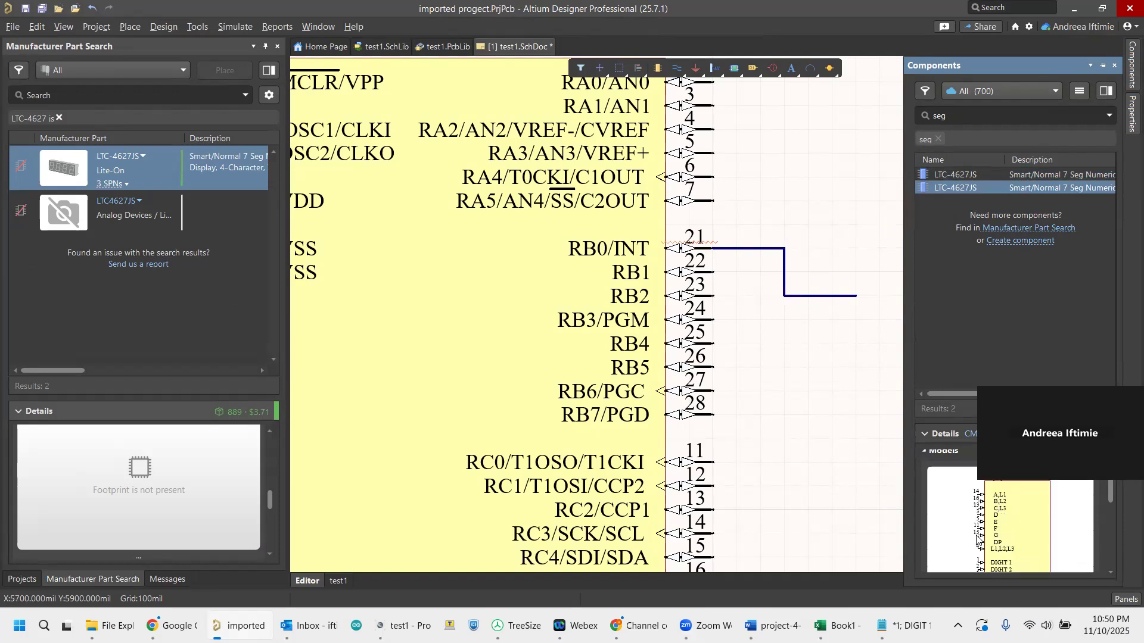
left_click(949, 175)
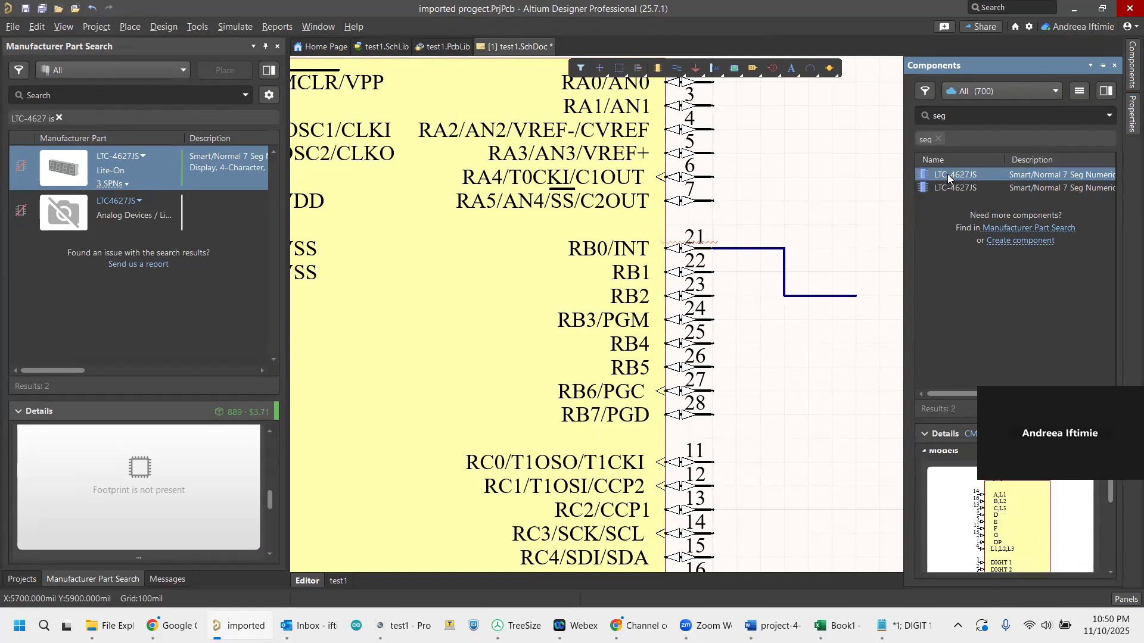
right_click(949, 175)
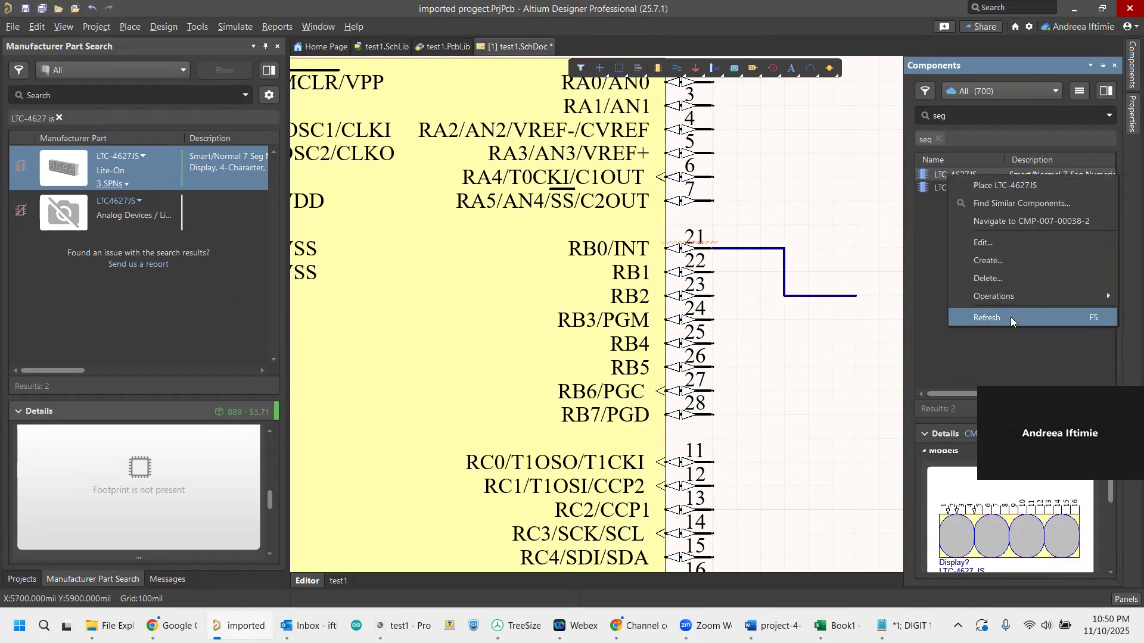
left_click(1003, 278)
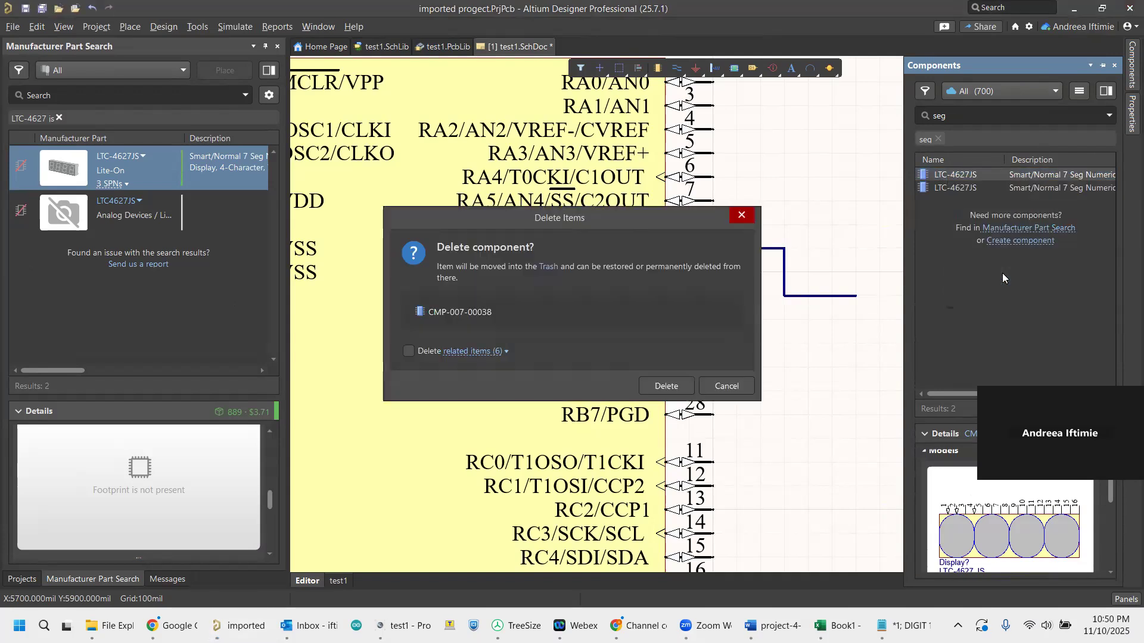
left_click(670, 389)
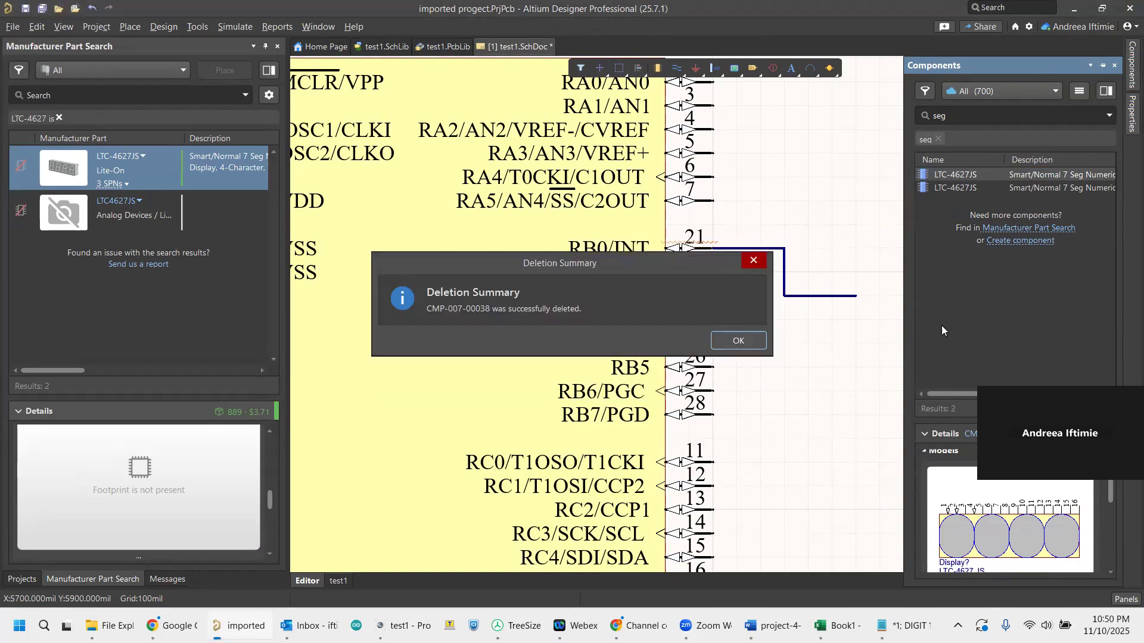
left_click(739, 342)
left_click(966, 176)
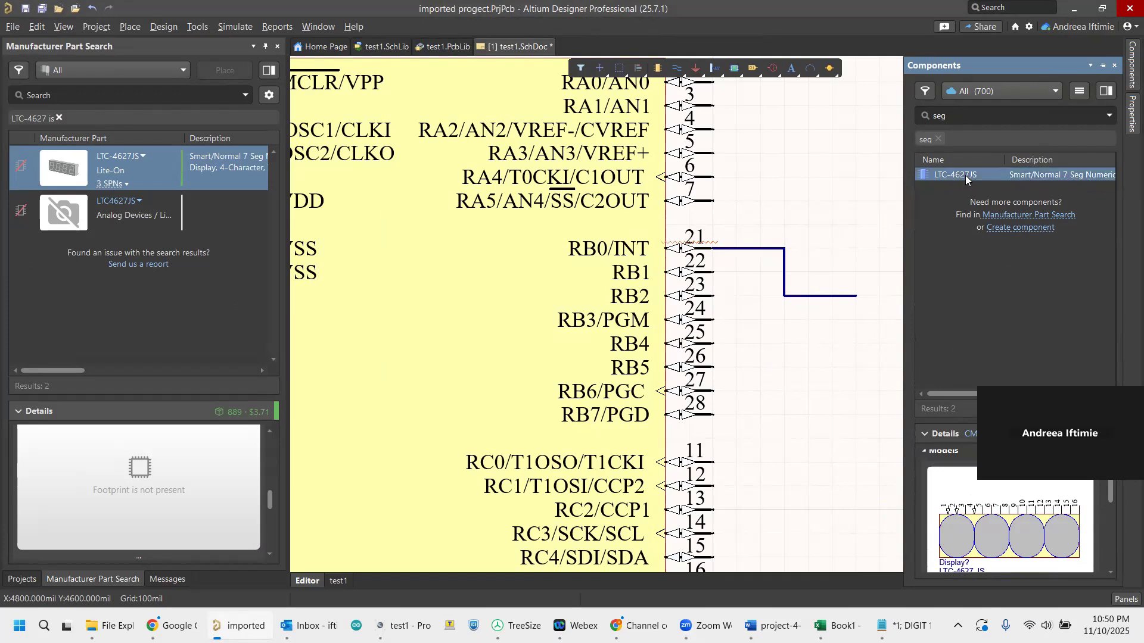
right_click(965, 175)
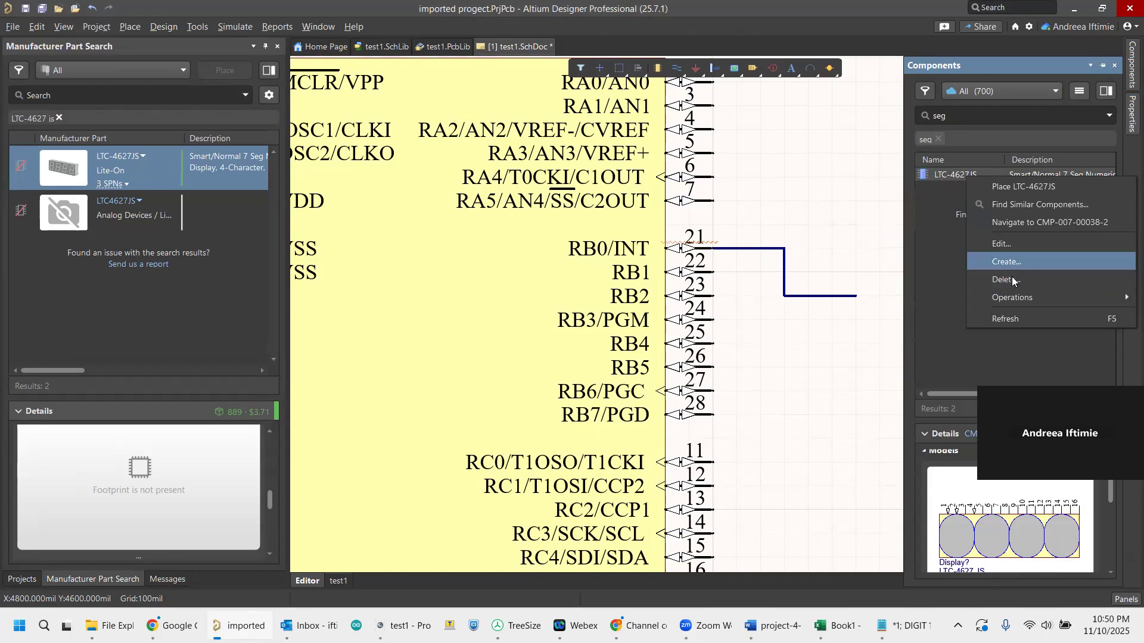
mouse_move(1007, 297)
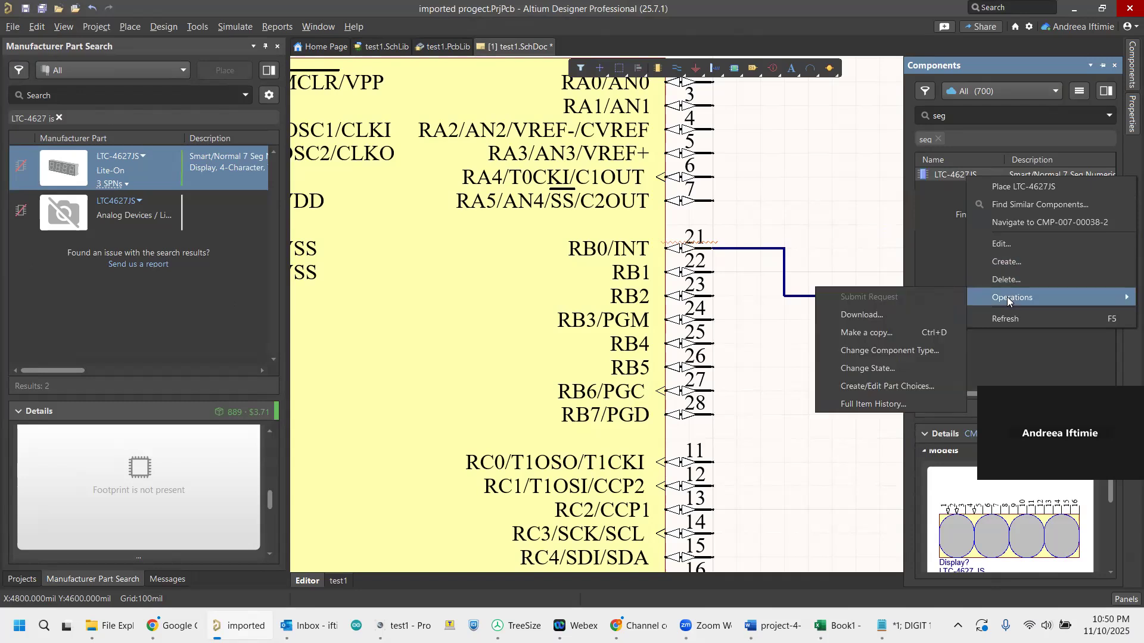
left_click(936, 185)
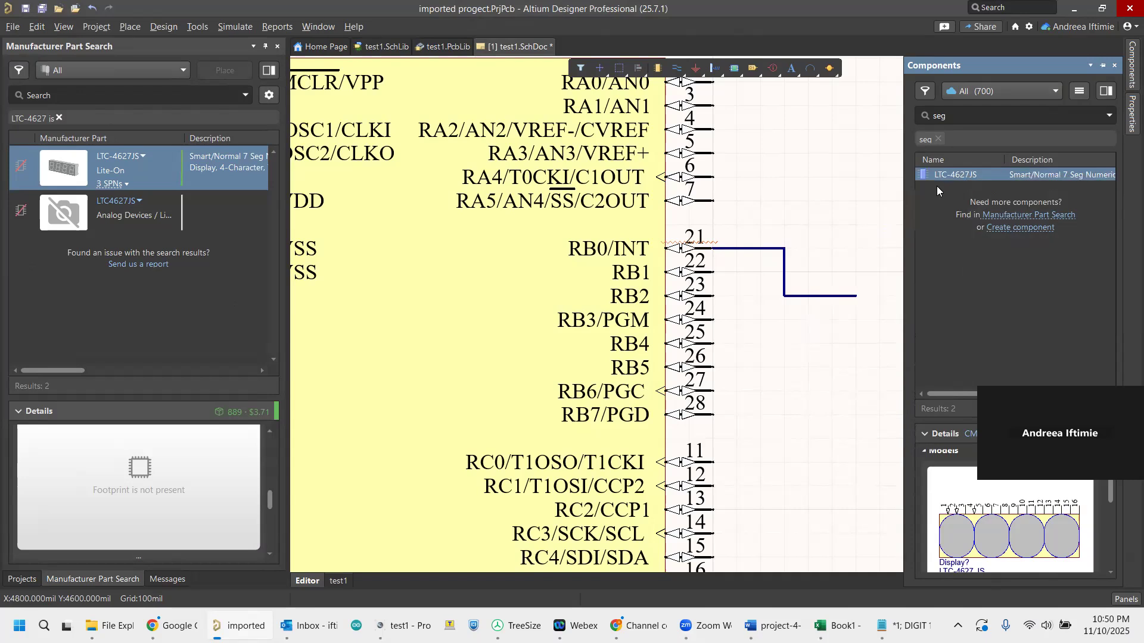